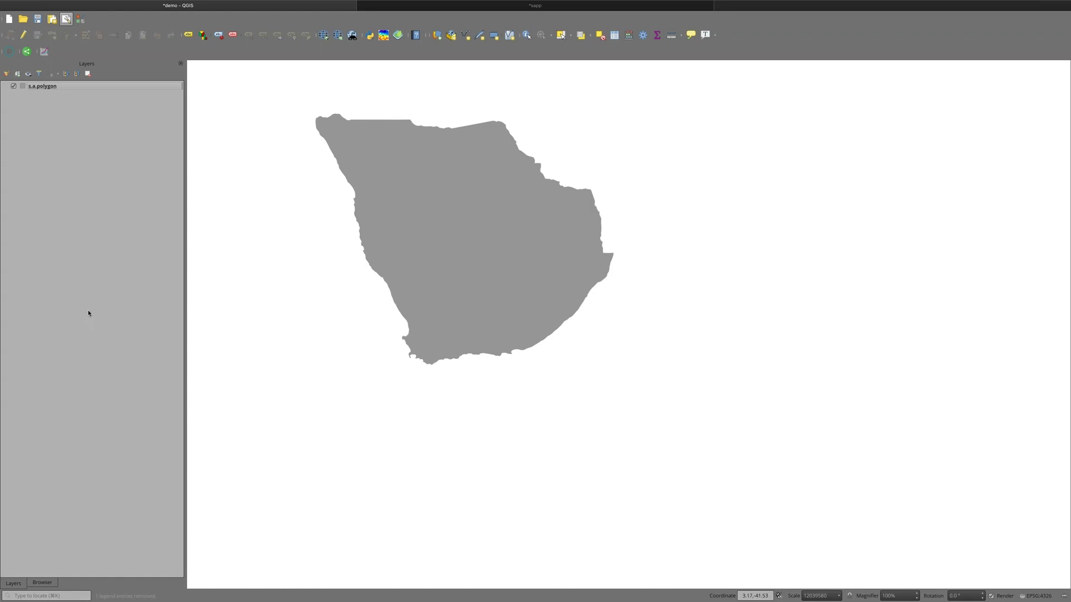
Step: Drag the map so the grey South Africa polygon shifts up and to the left
drag(407, 276, 363, 263)
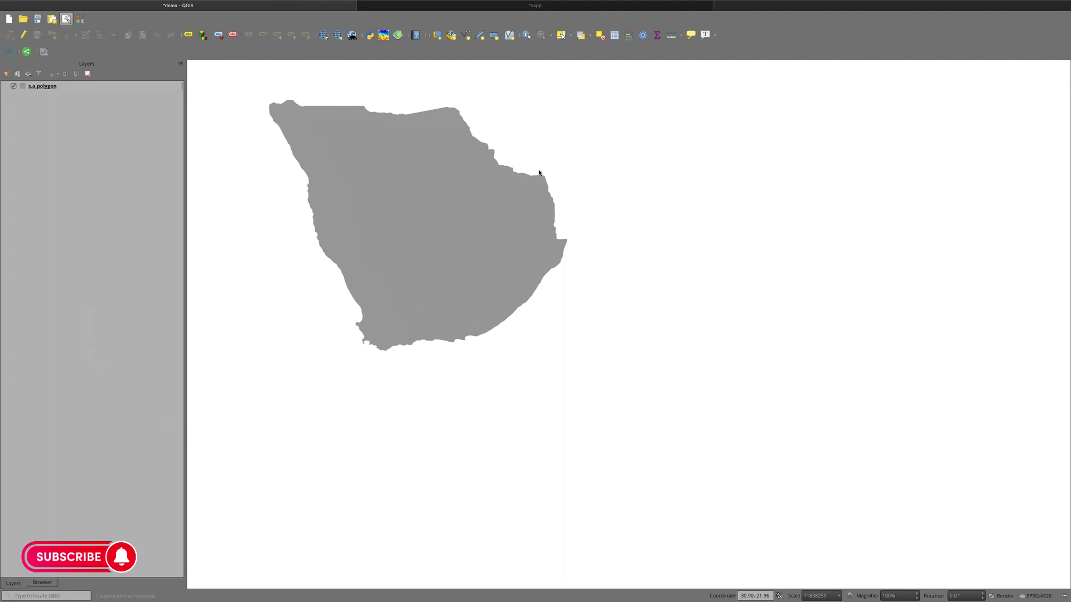
Step: Add s.a.power.plants.shp as a vector layer over the South Africa polygon
click(437, 35)
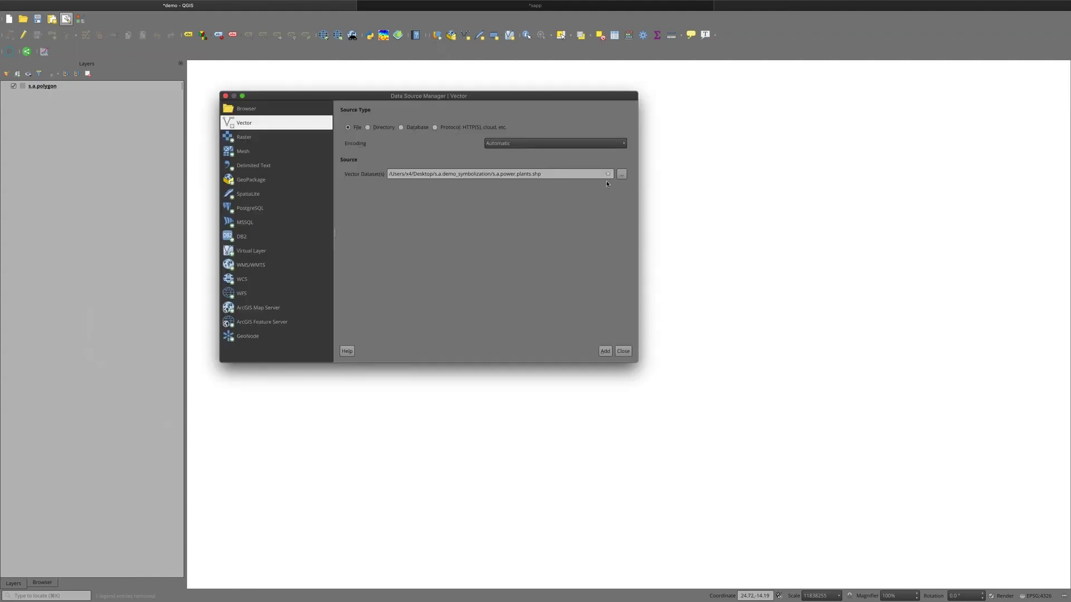
click(622, 174)
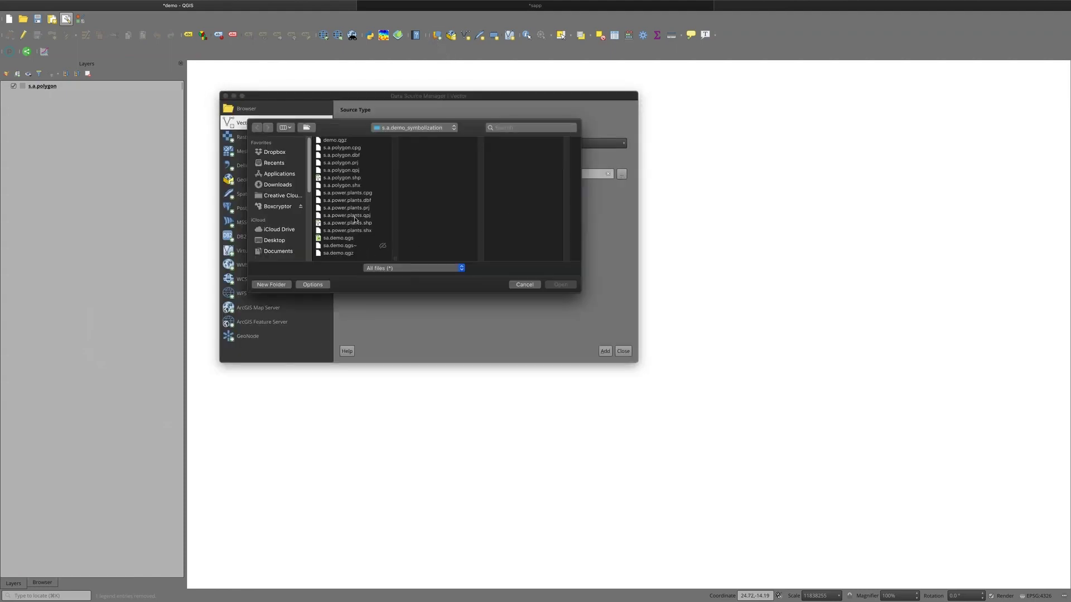
click(355, 223)
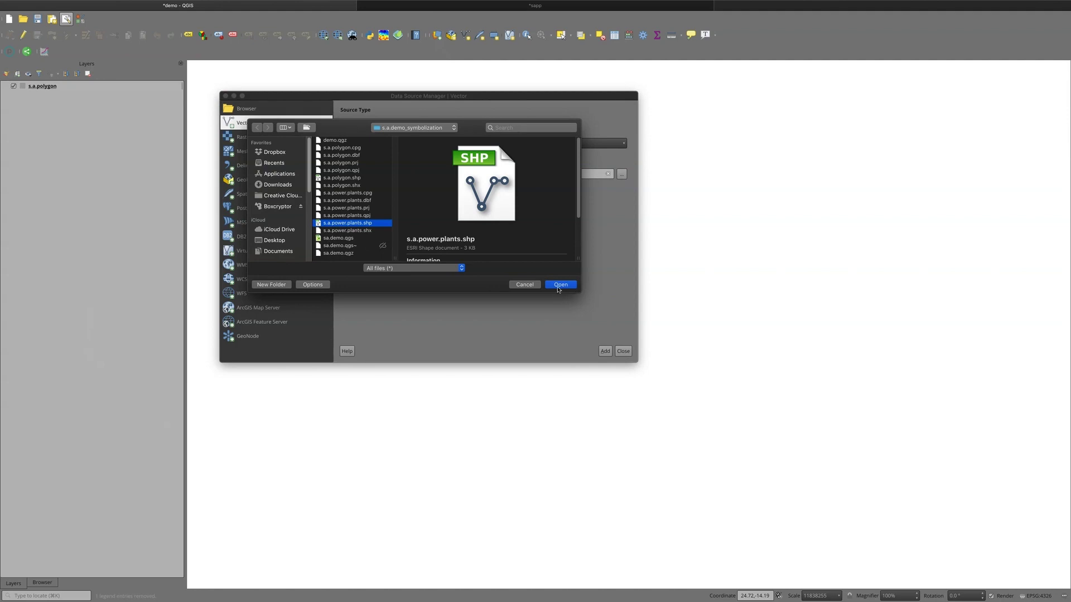
click(559, 285)
click(605, 351)
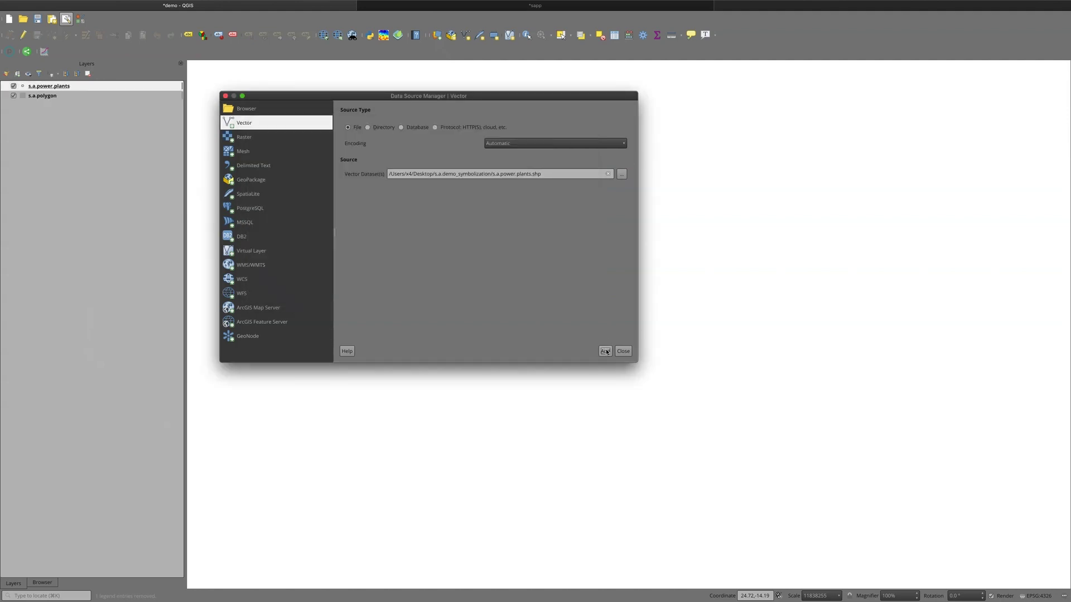
click(624, 352)
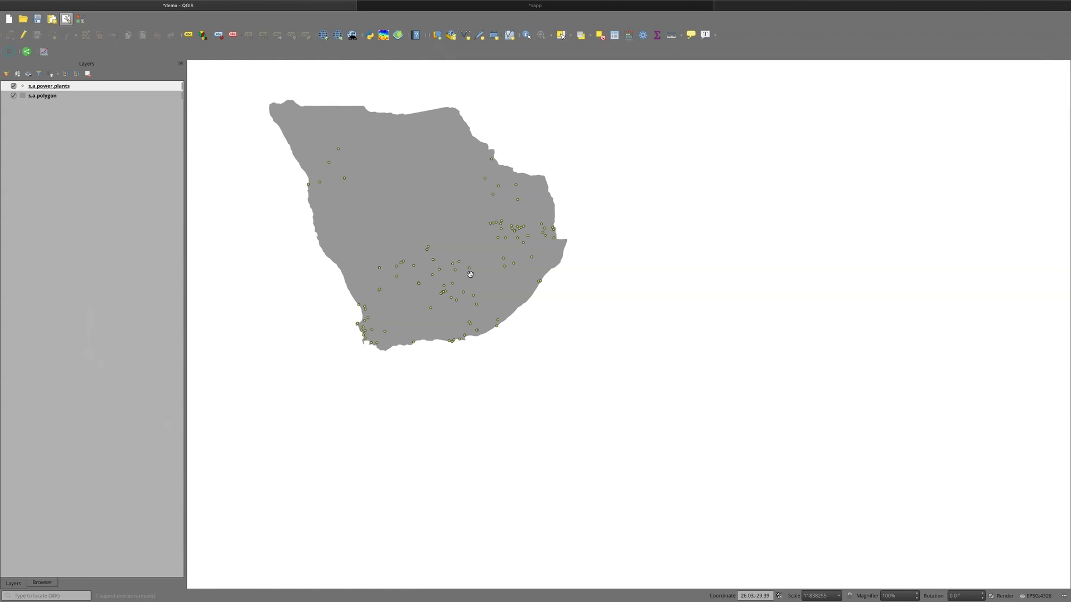
Step: Apply Categorized symbology on primary_fu to the power plants, excluding the 'all other values' class
right_click(58, 87)
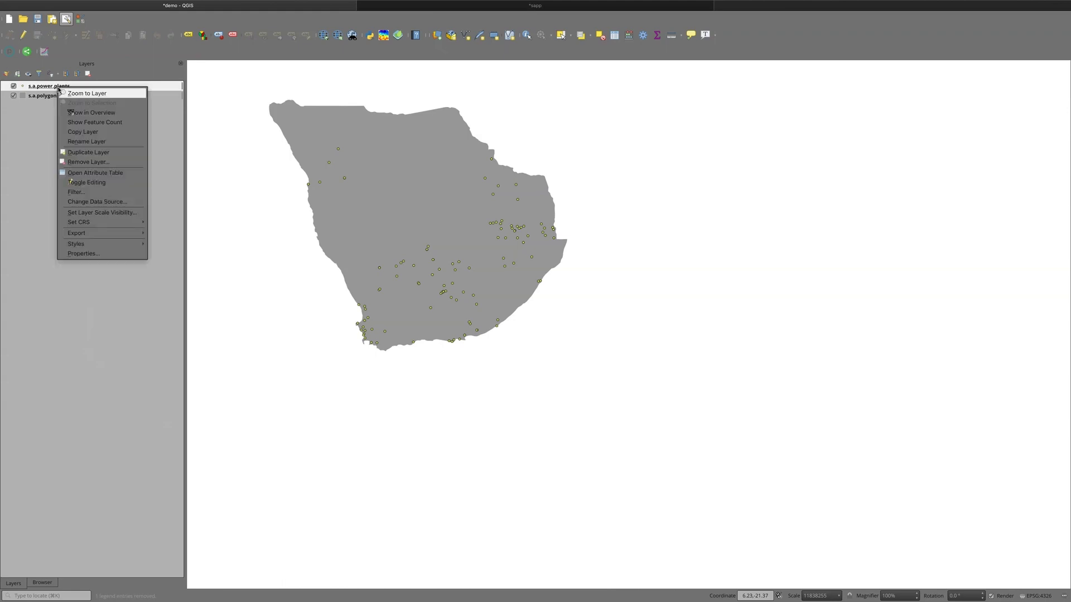
click(77, 254)
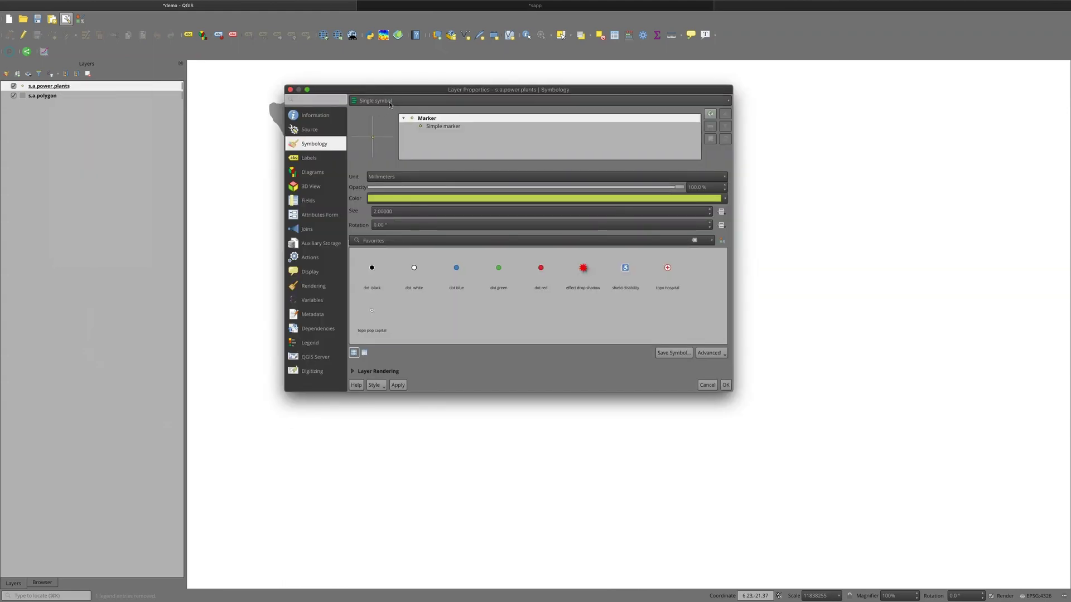
click(390, 104)
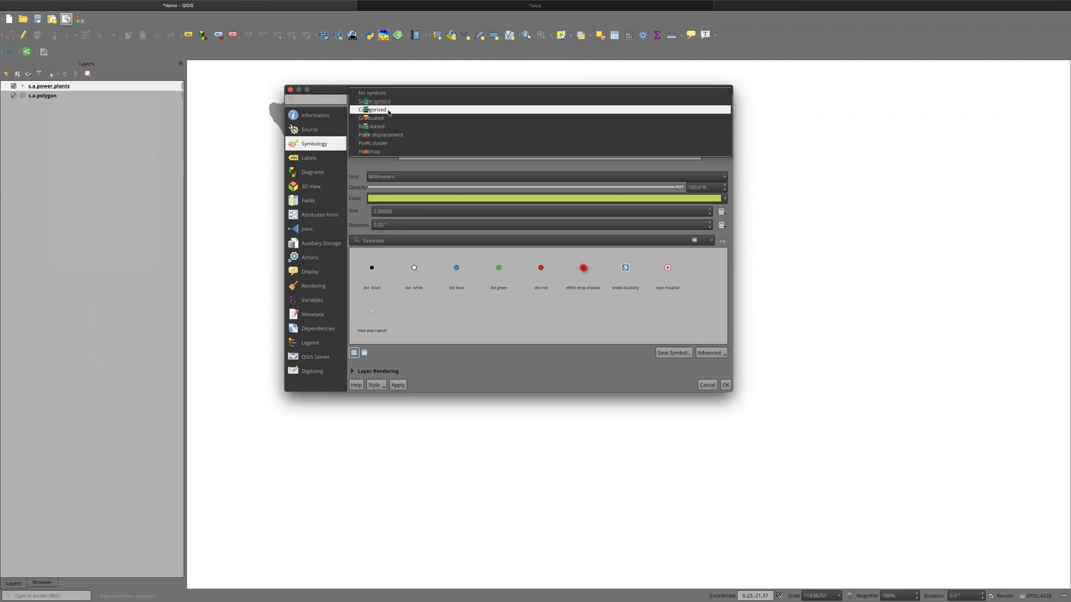
click(389, 111)
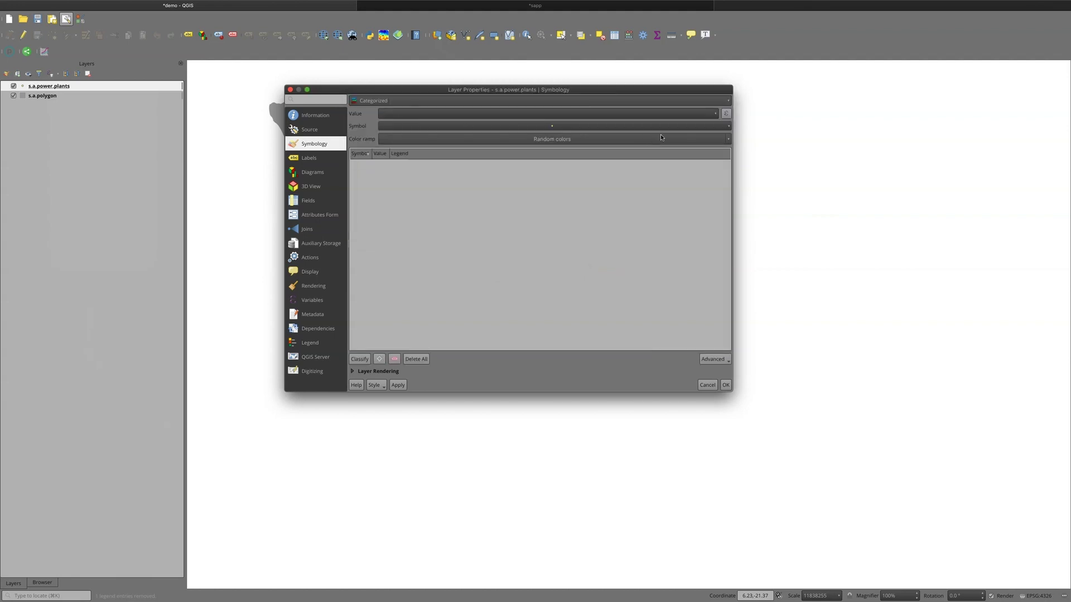
click(718, 116)
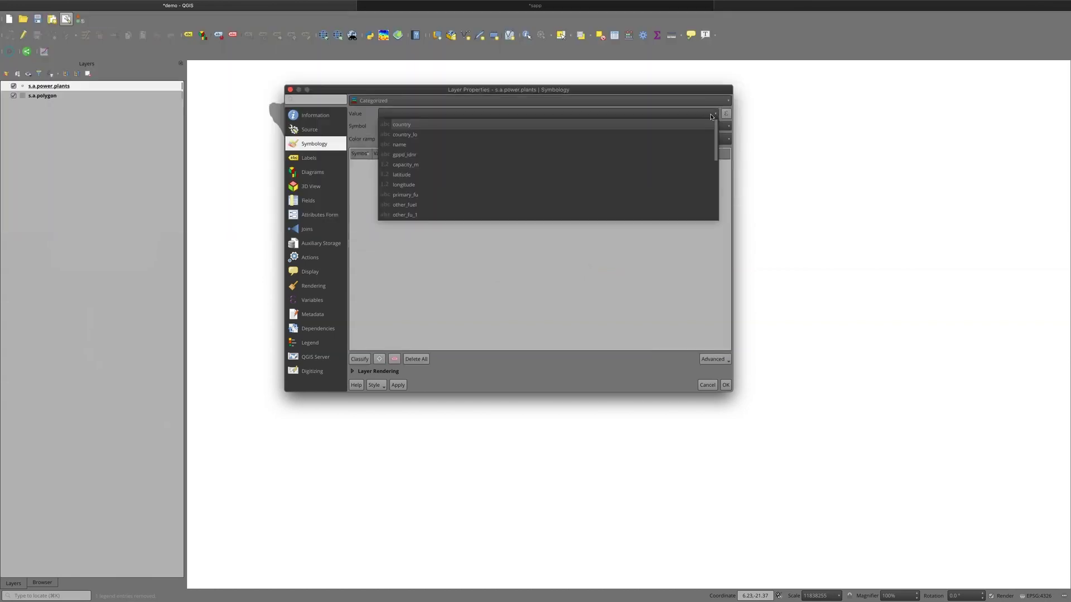
click(405, 195)
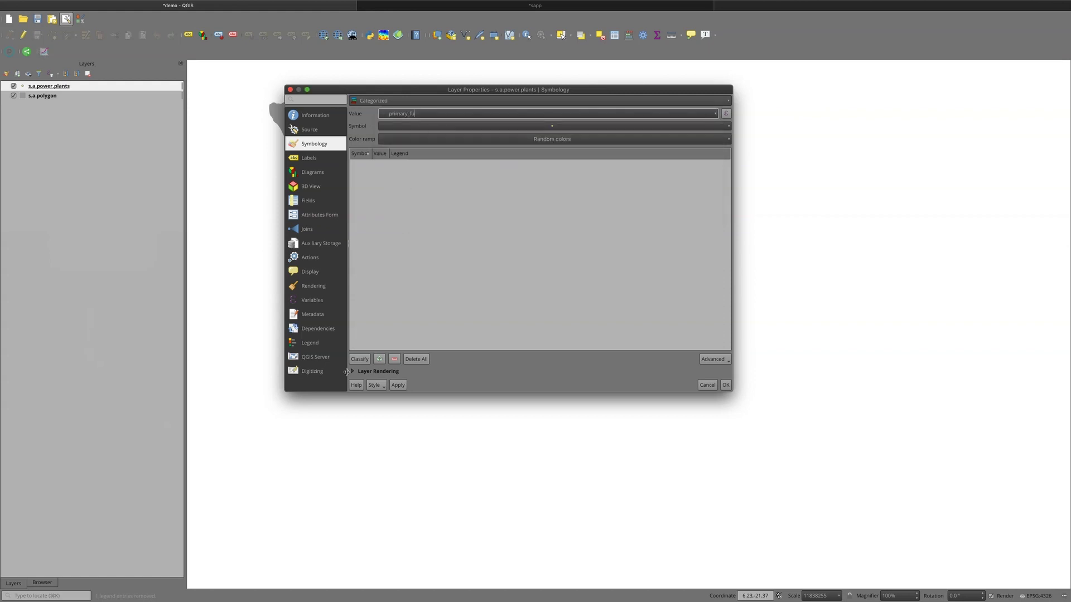
click(359, 359)
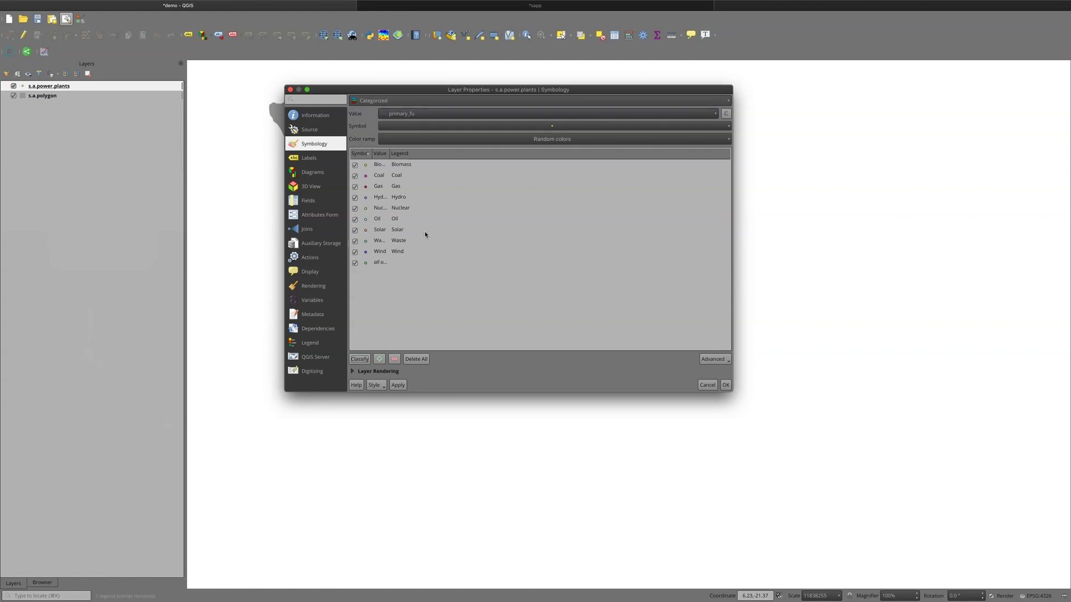
click(354, 264)
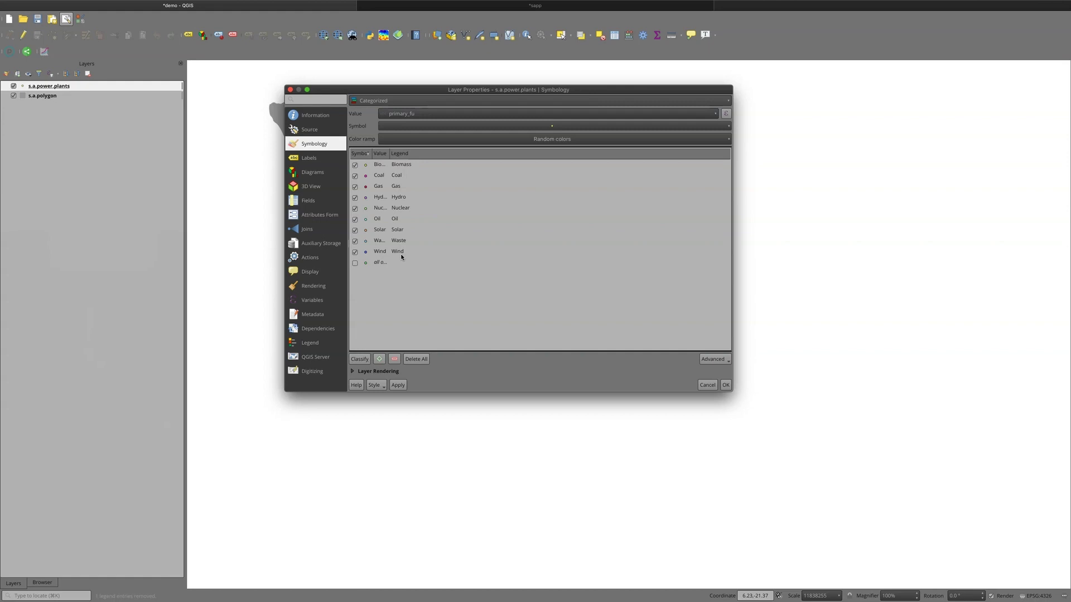
click(398, 386)
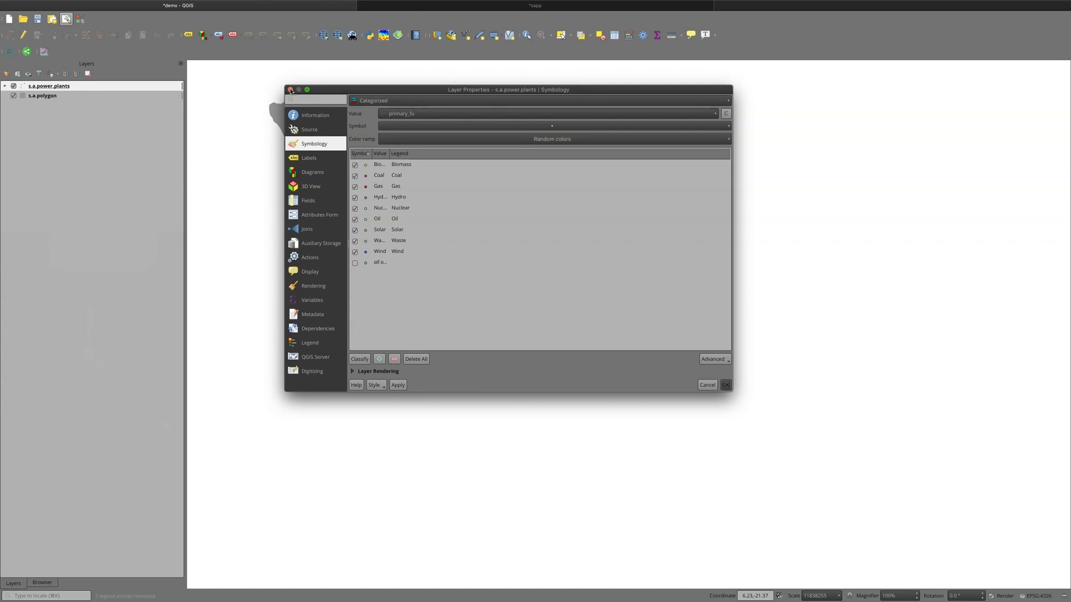
click(291, 90)
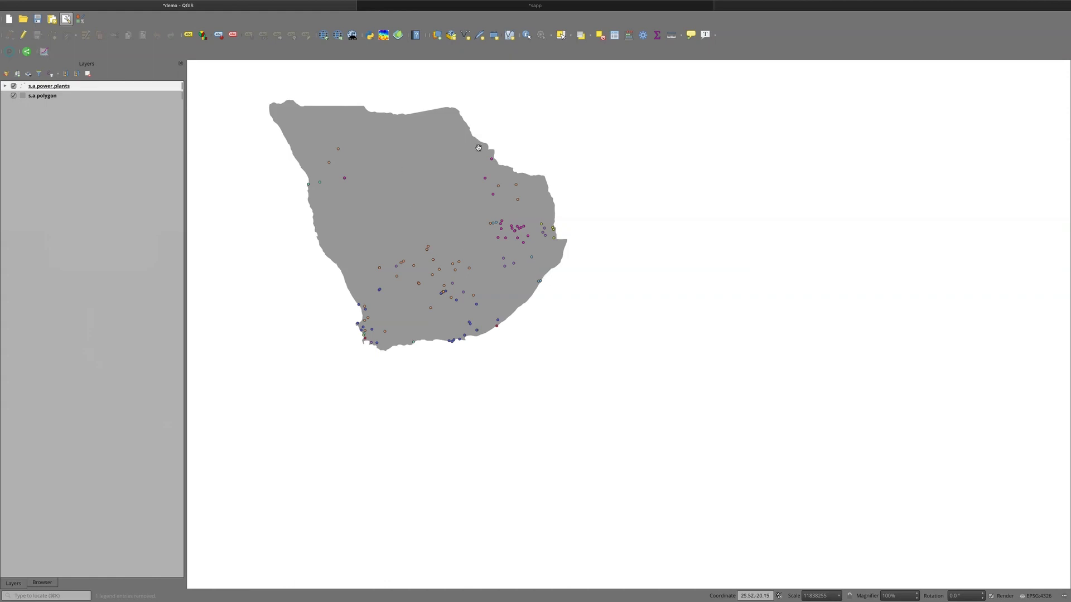
drag(488, 260, 486, 257)
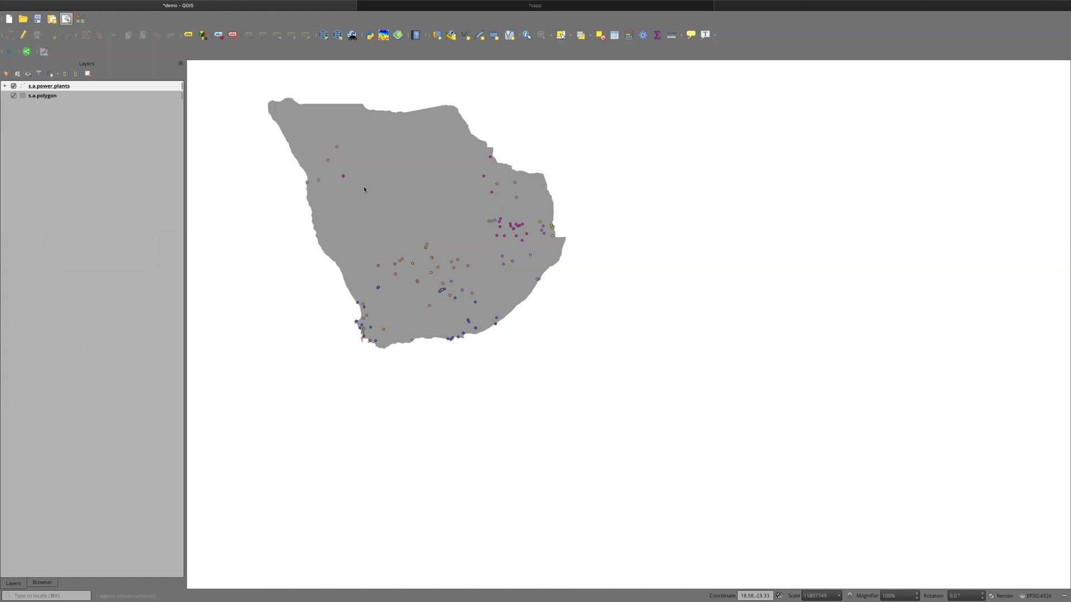
Step: Open the power plants' shared marker symbol and its data-defined override for Size
right_click(55, 87)
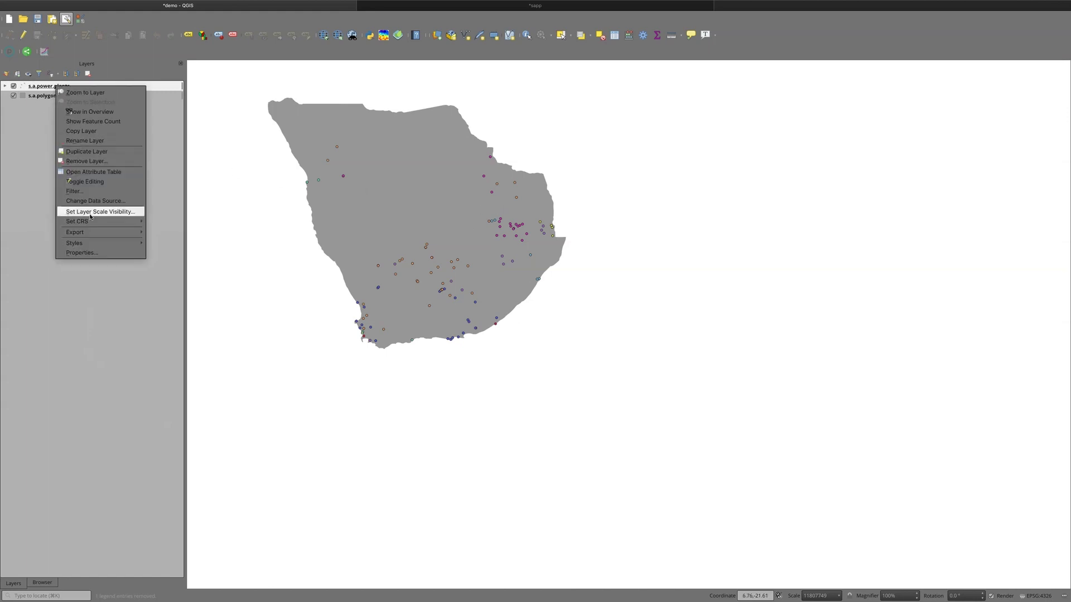
click(95, 253)
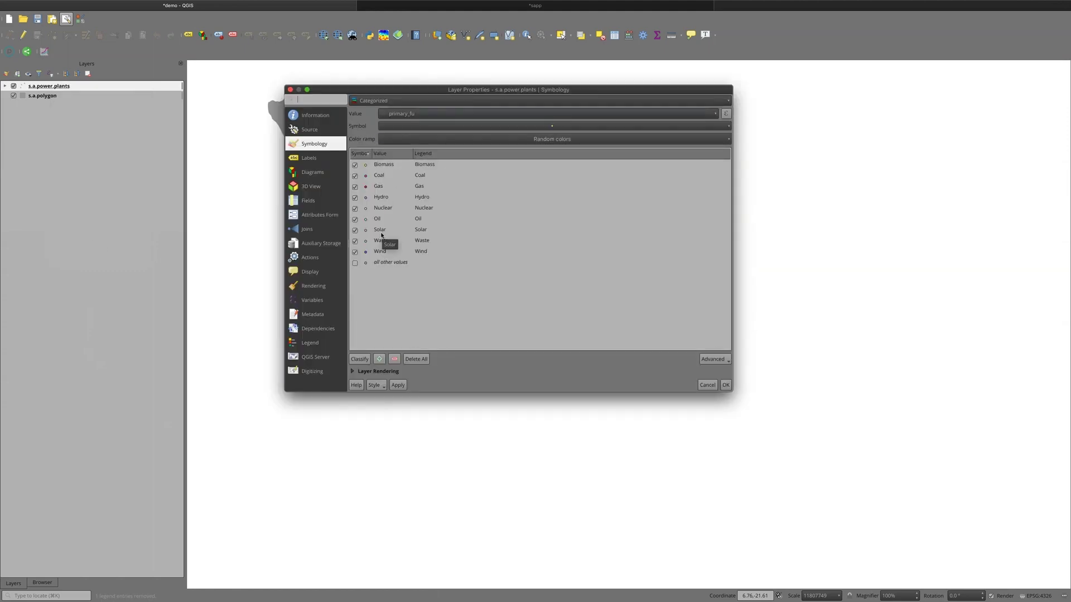
click(307, 145)
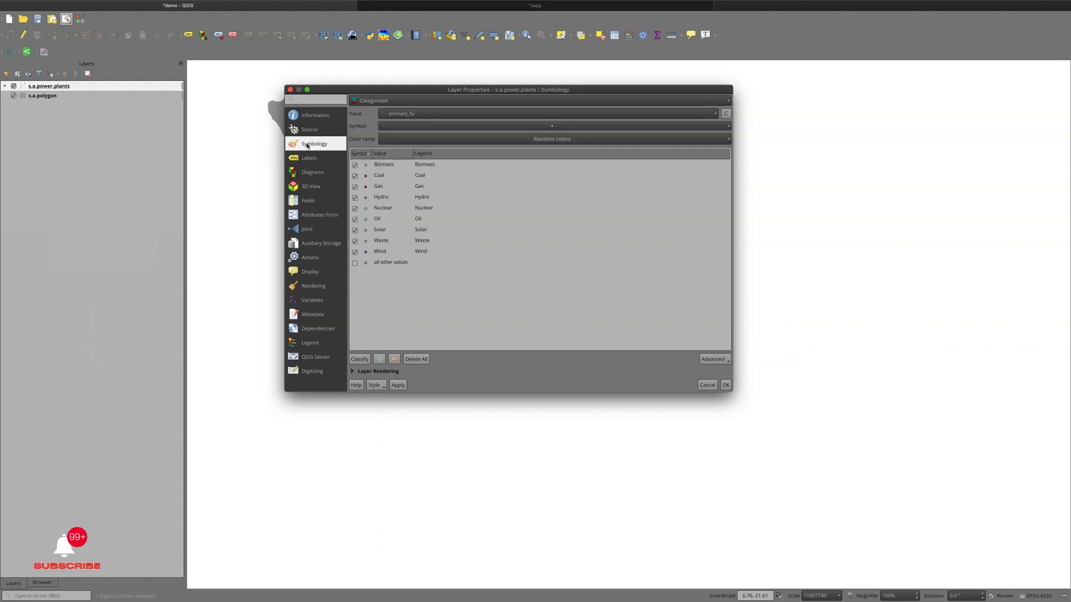
click(493, 126)
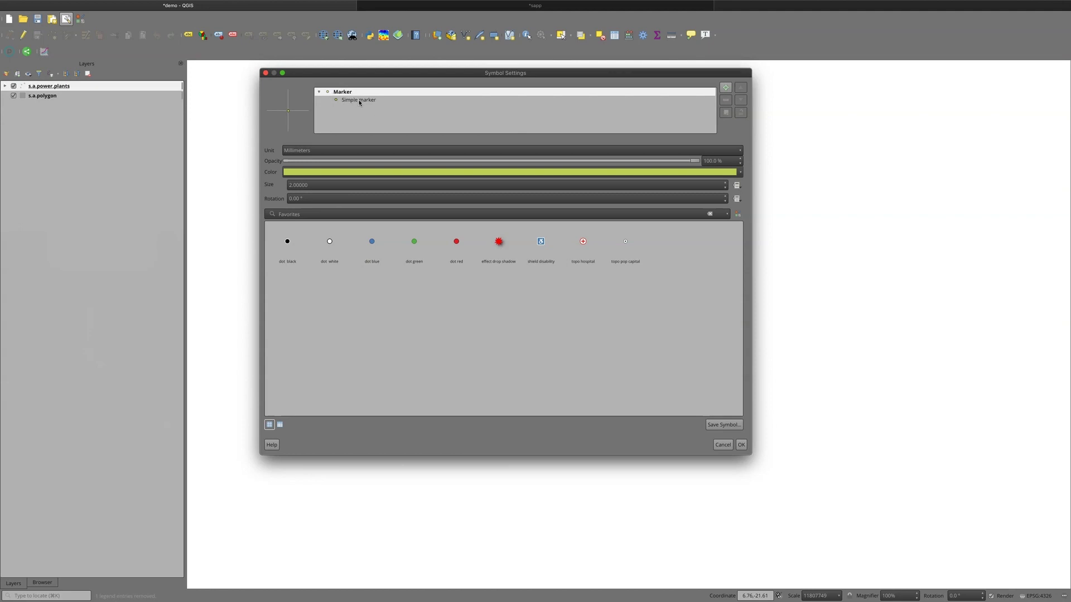
click(360, 101)
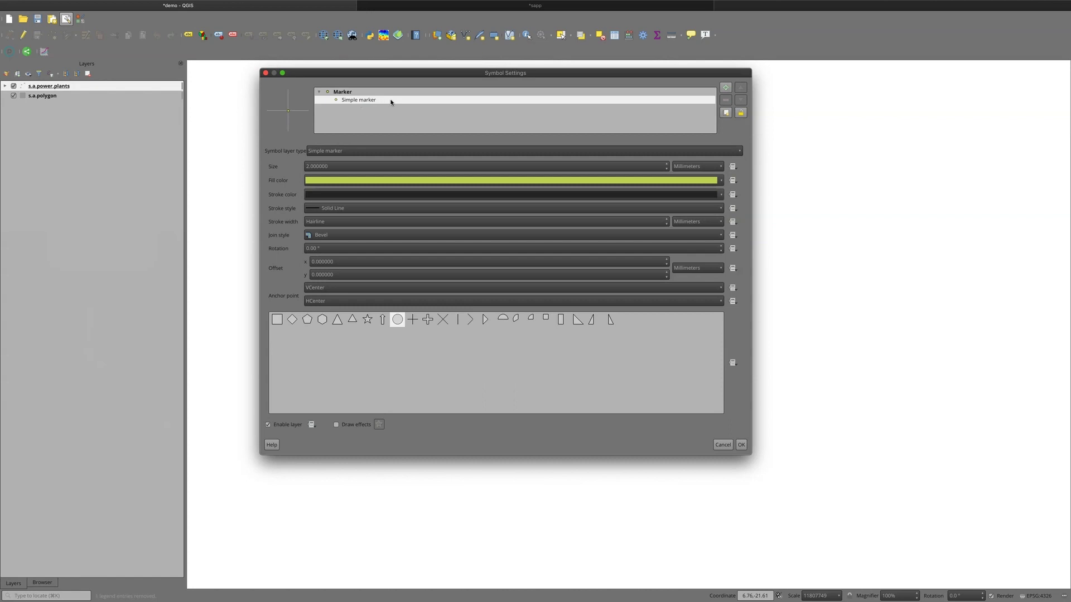
click(349, 92)
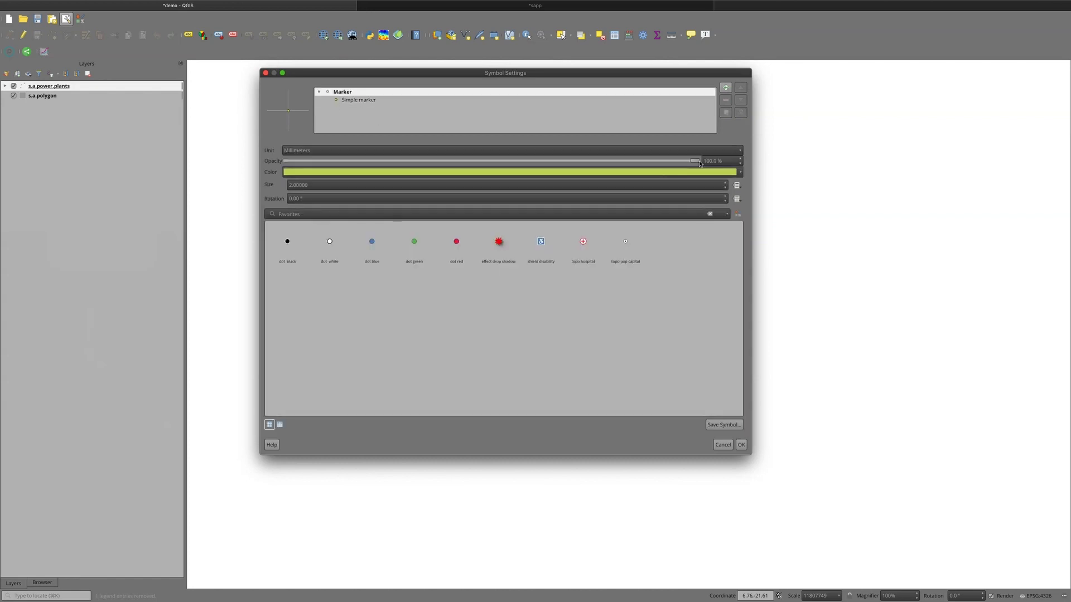
click(736, 186)
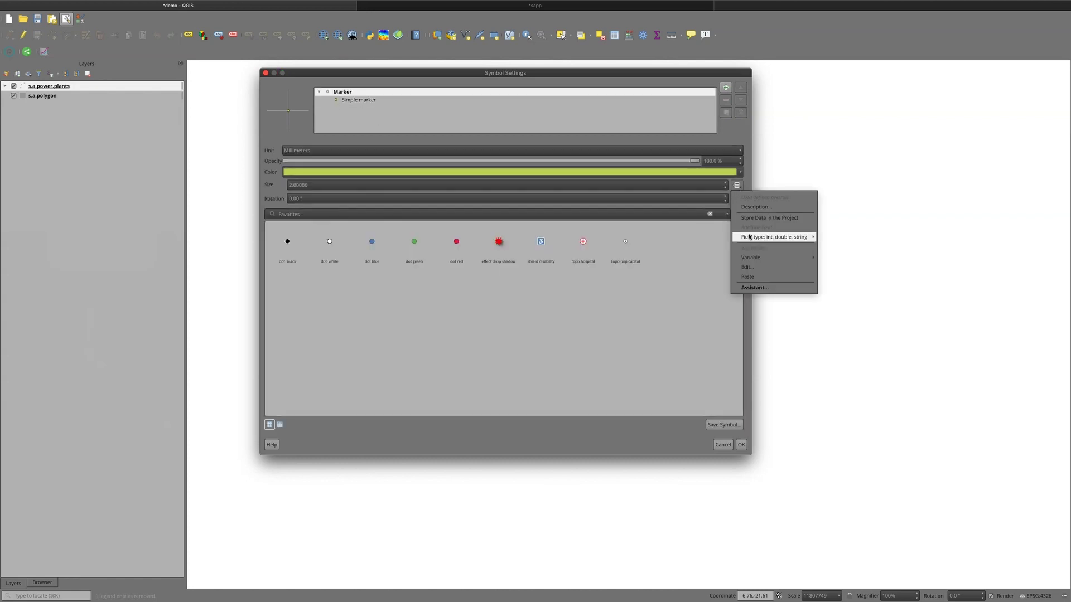
Step: Run the size assistant on capacity_m, fetching its 1.1–4116 value range from the layer
click(754, 287)
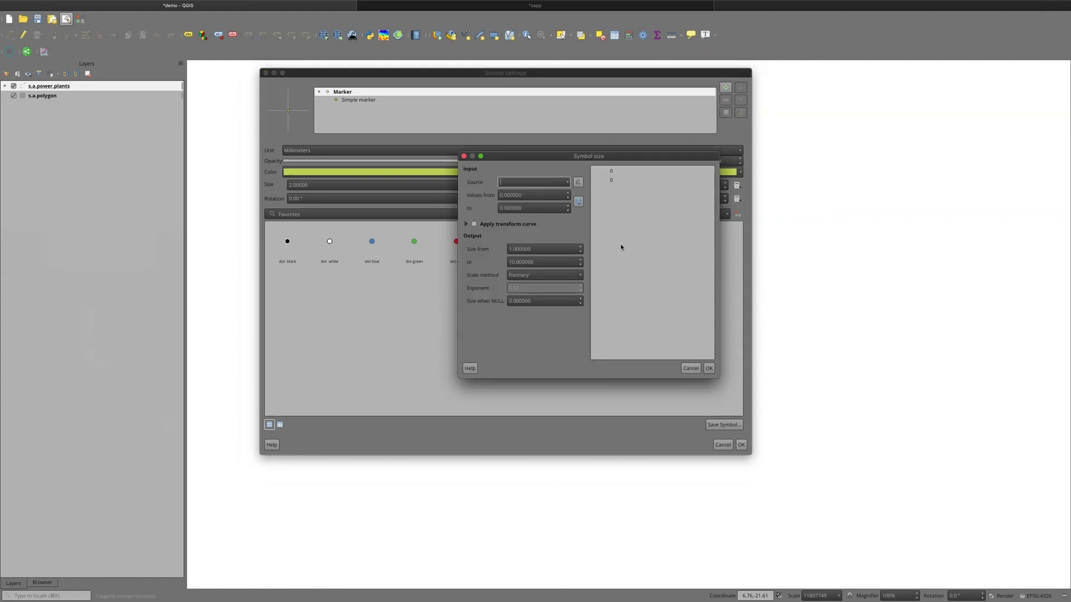
click(567, 184)
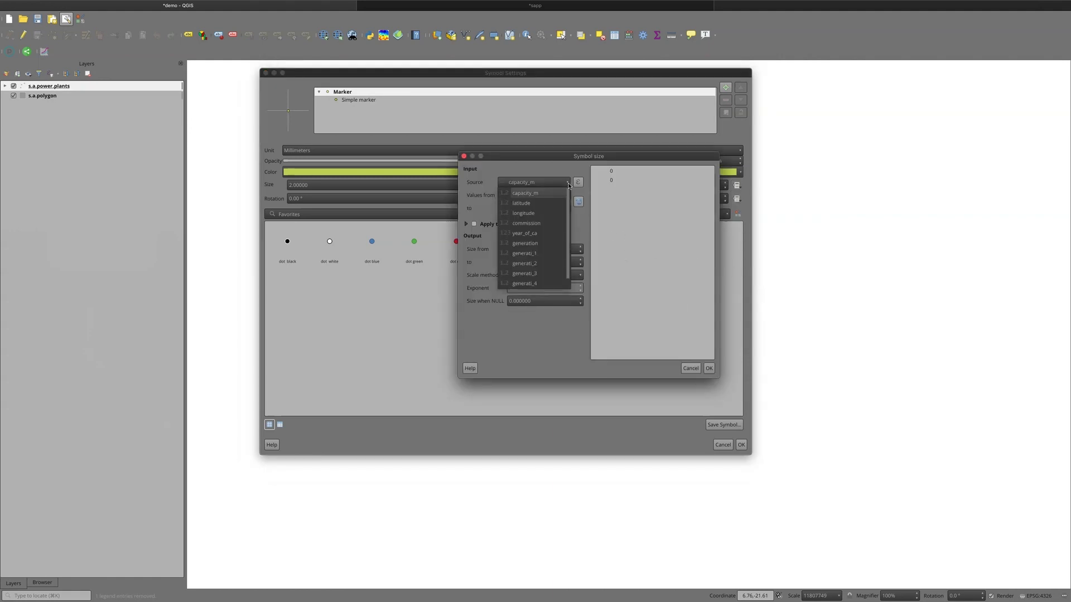
click(526, 195)
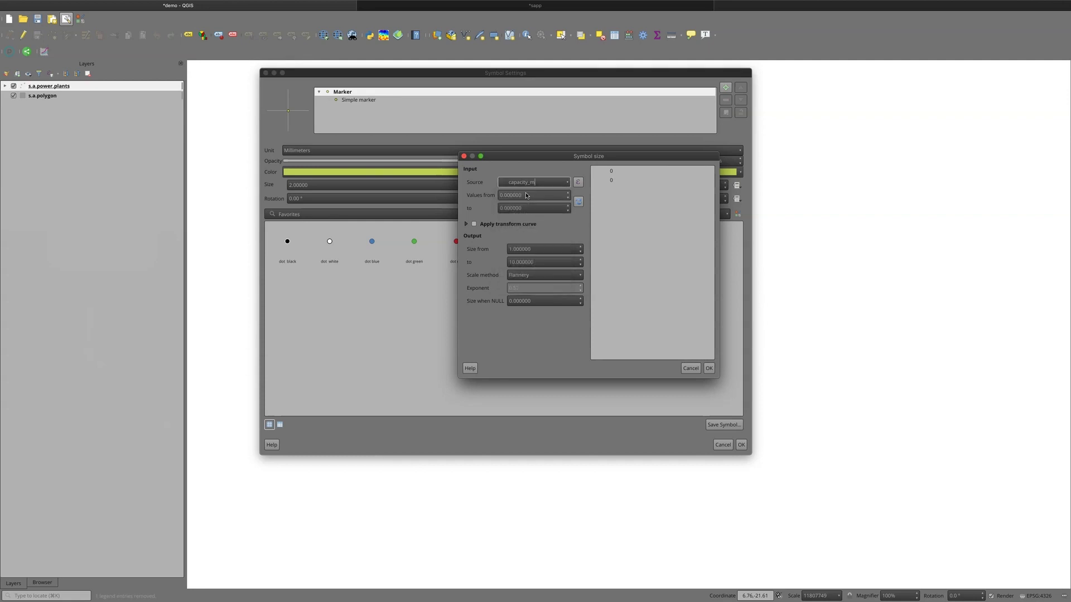
click(579, 202)
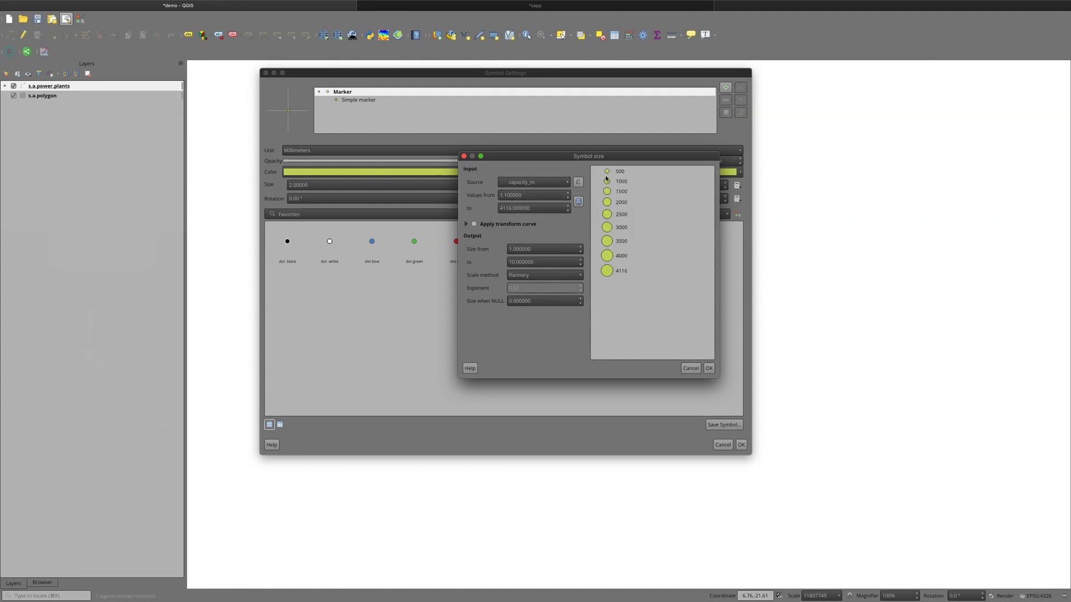
drag(531, 208, 499, 208)
click(466, 224)
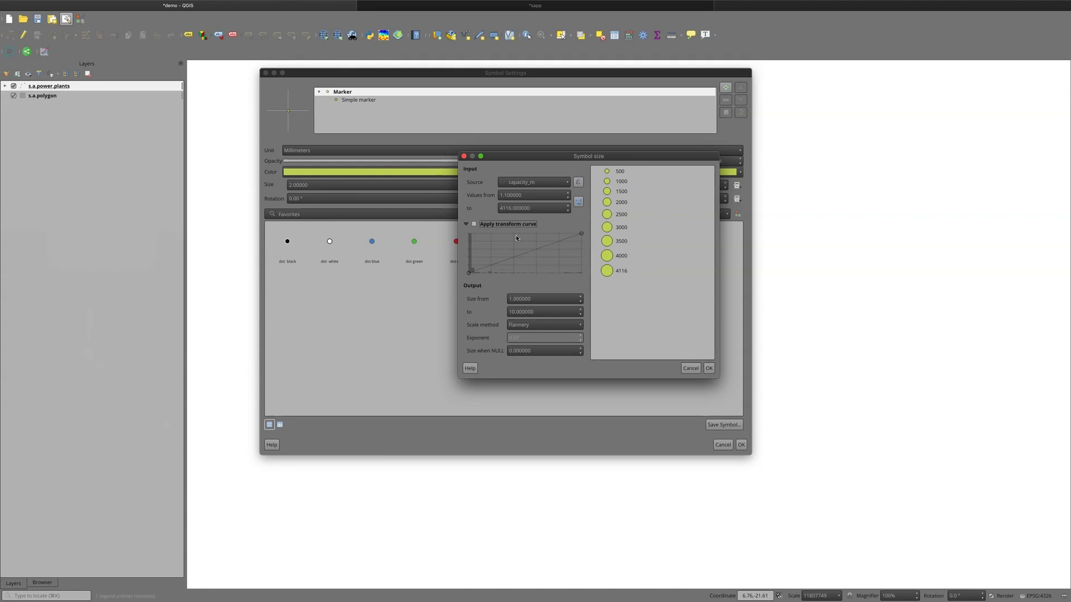
Step: Set the capacity marker output size range from 5 to 15
click(466, 225)
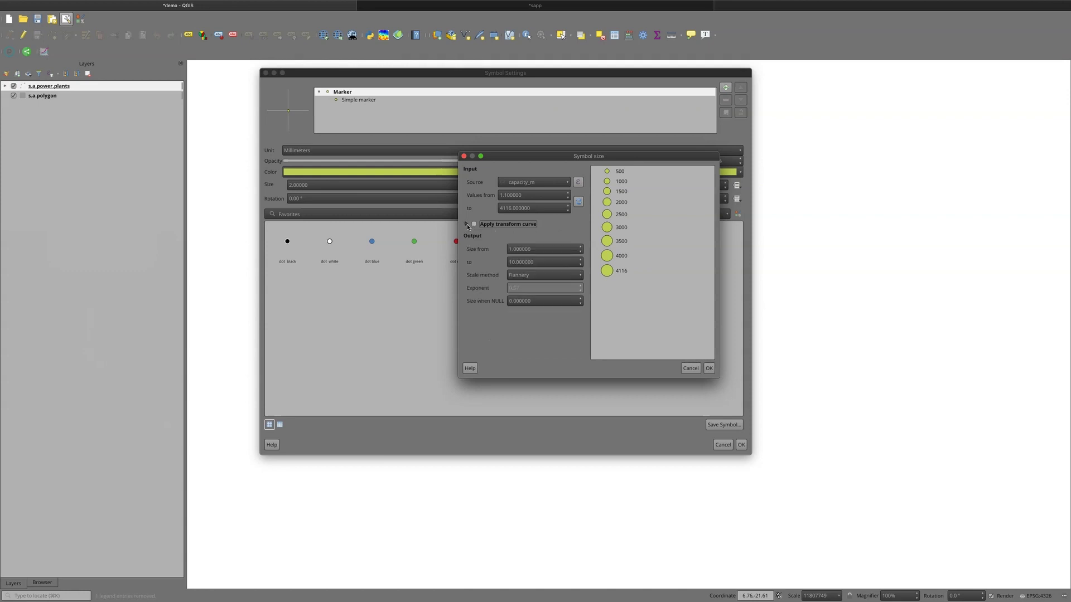
click(538, 250)
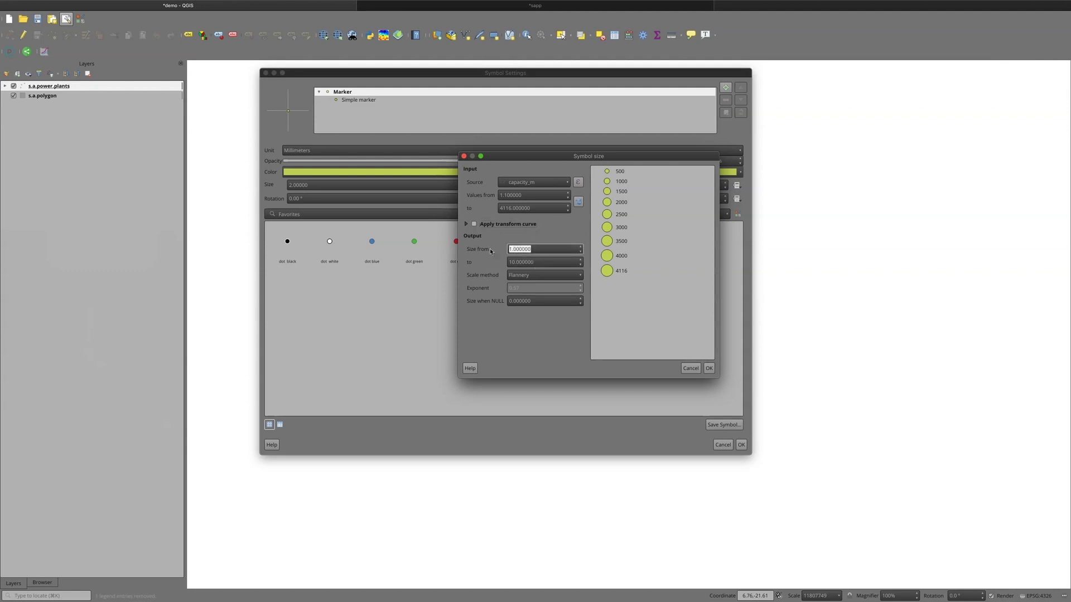
text(5)
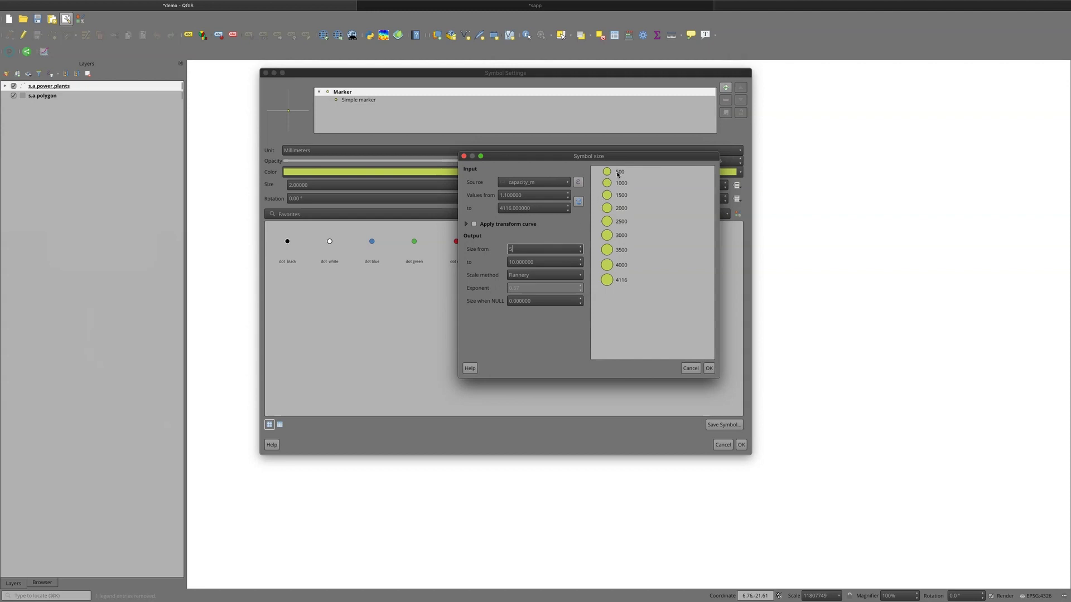
double_click(539, 265)
text(15)
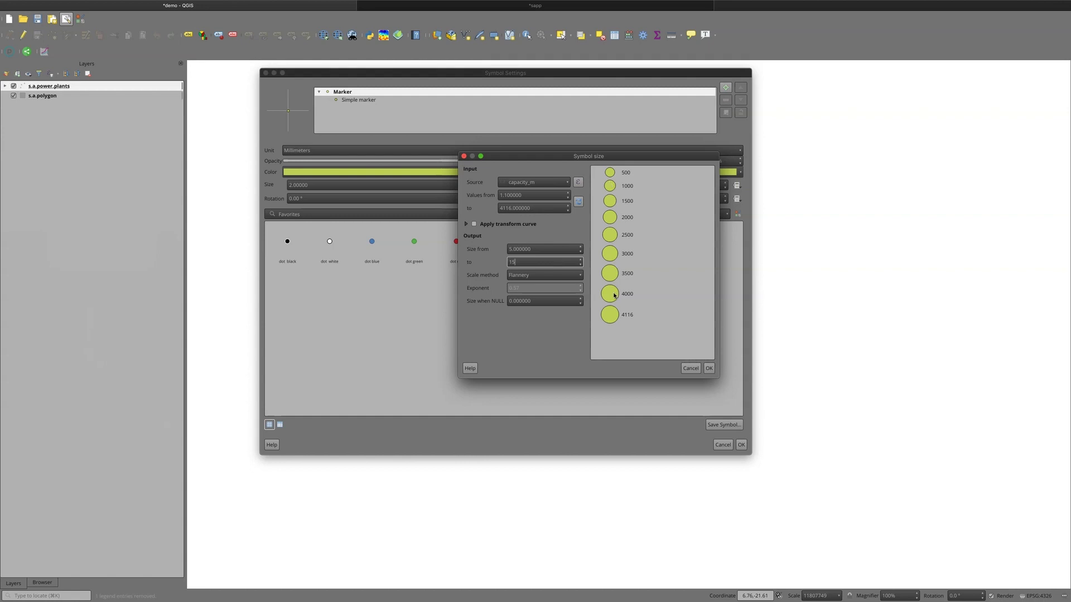
Step: Choose Exponential size scaling with an exponent of 1
click(548, 278)
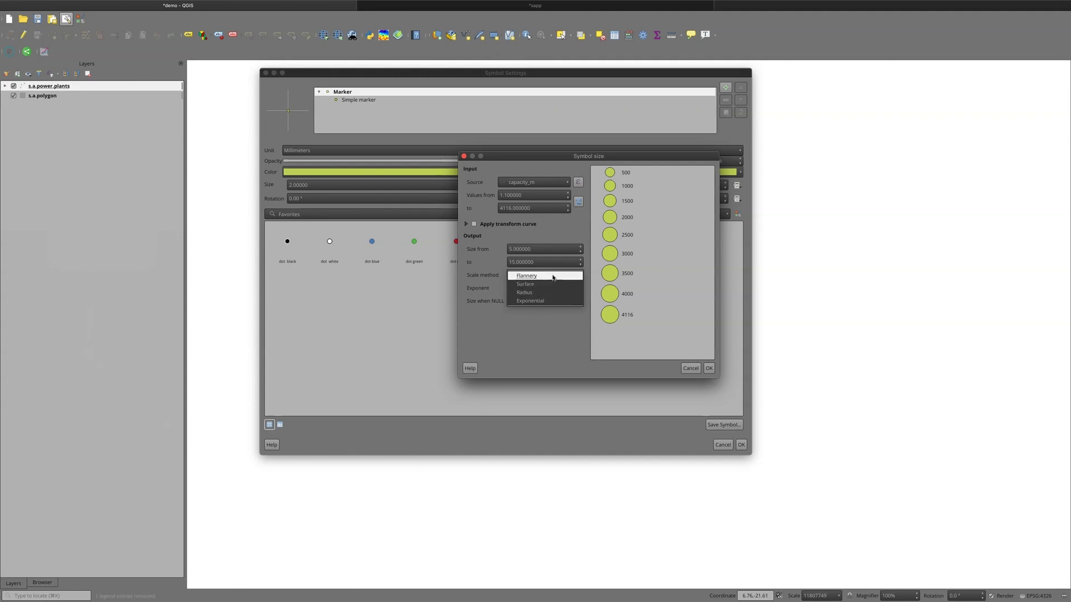
click(537, 301)
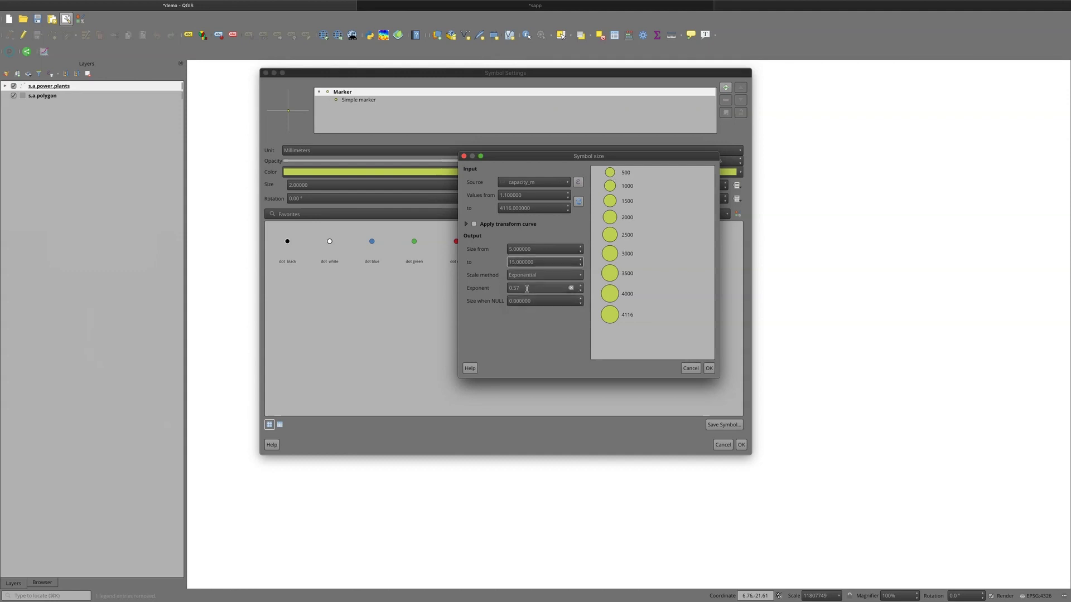
text(1)
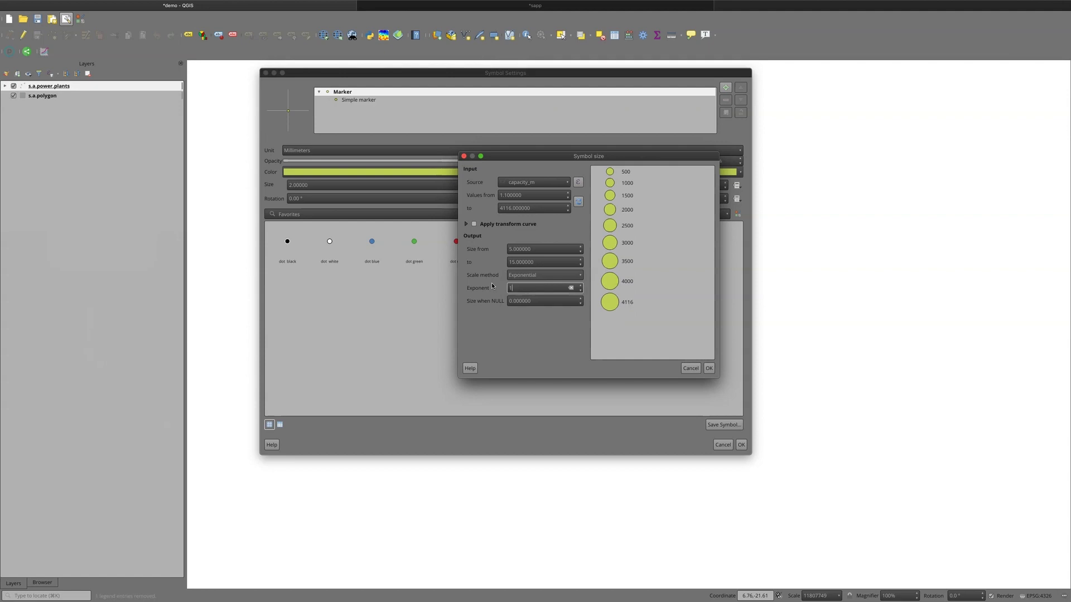
double_click(507, 289)
text(5)
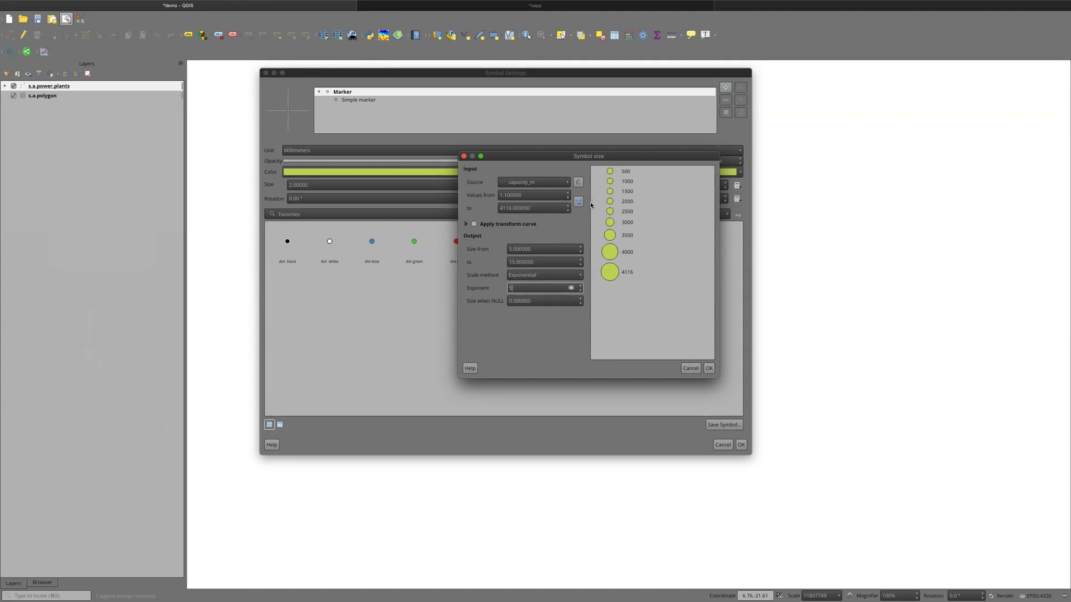
double_click(503, 290)
text(10)
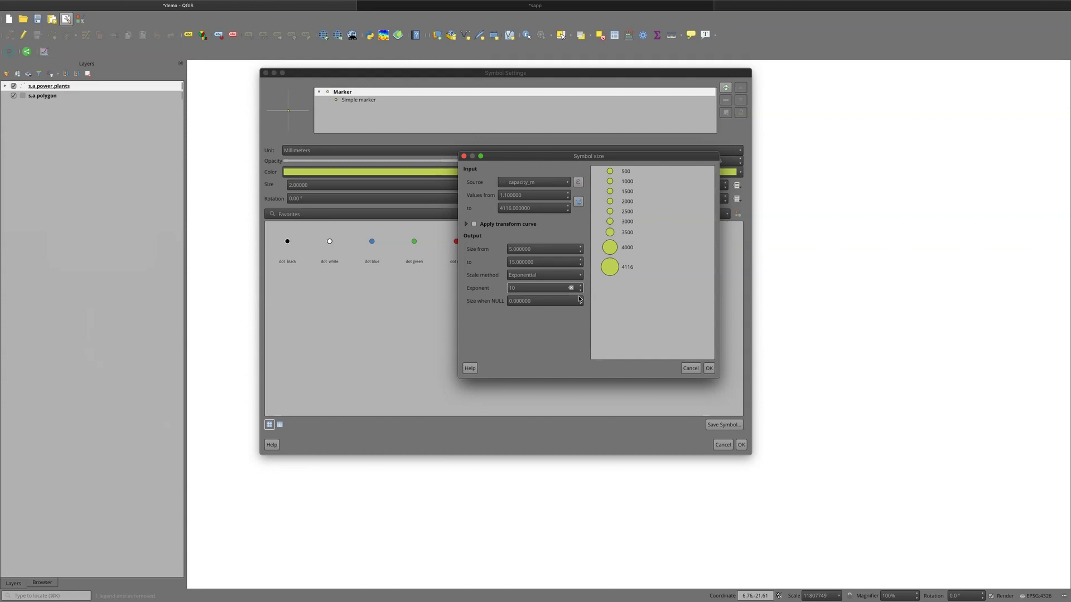
double_click(501, 290)
text(1)
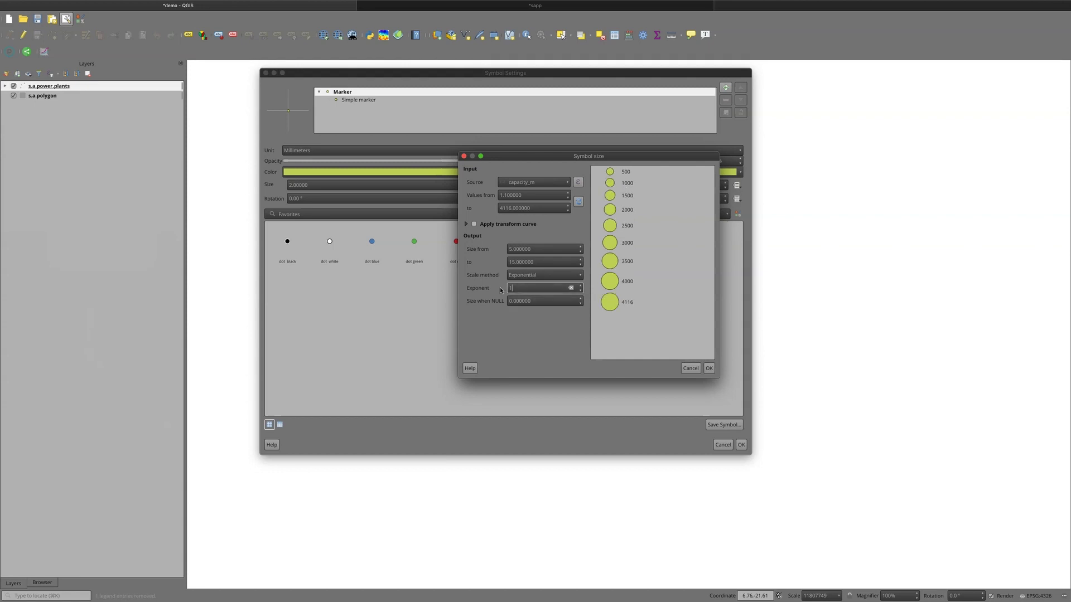
Step: Confirm the size settings and apply the capacity-sized symbology to the power plants layer
click(708, 368)
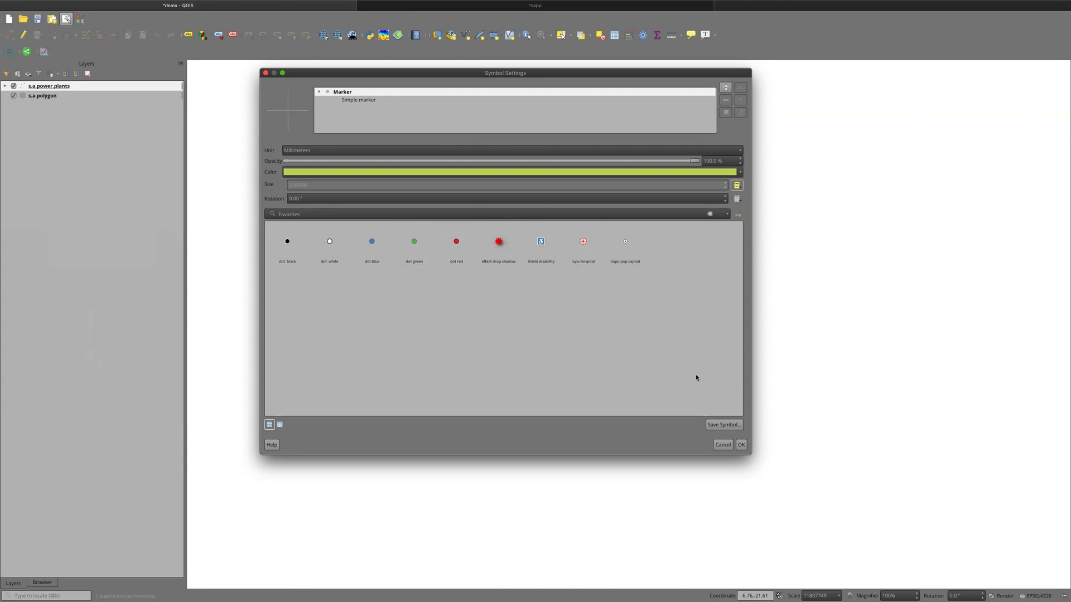
click(741, 445)
click(398, 385)
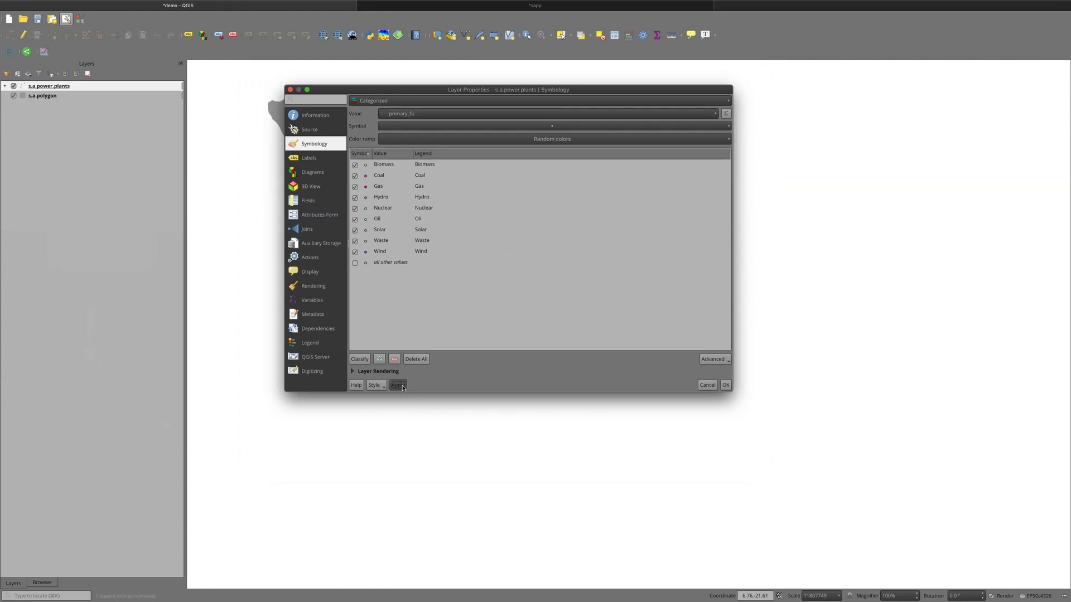
click(725, 385)
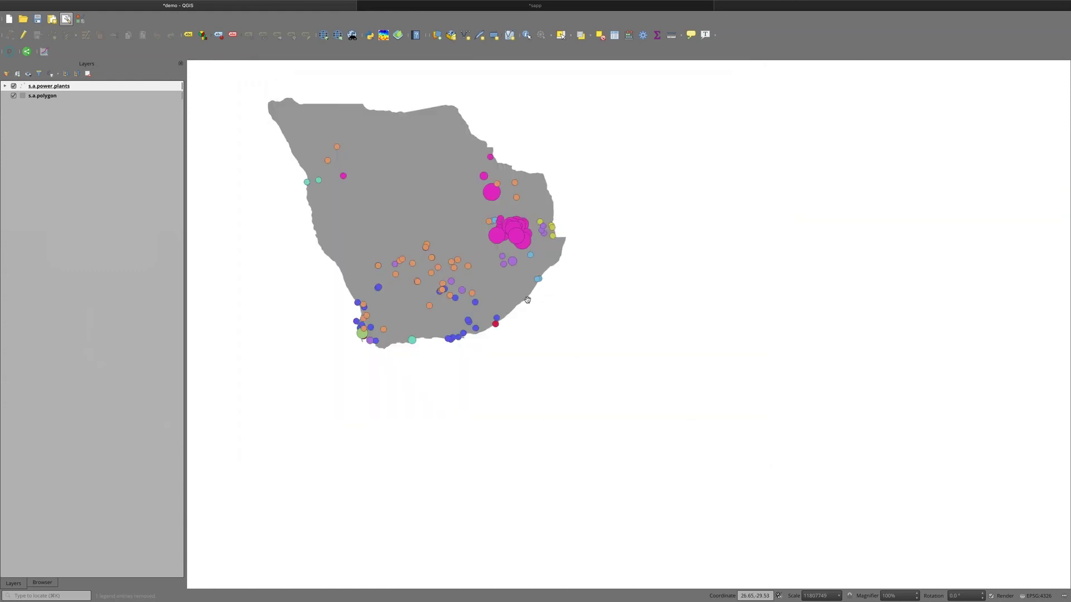
drag(477, 292, 463, 284)
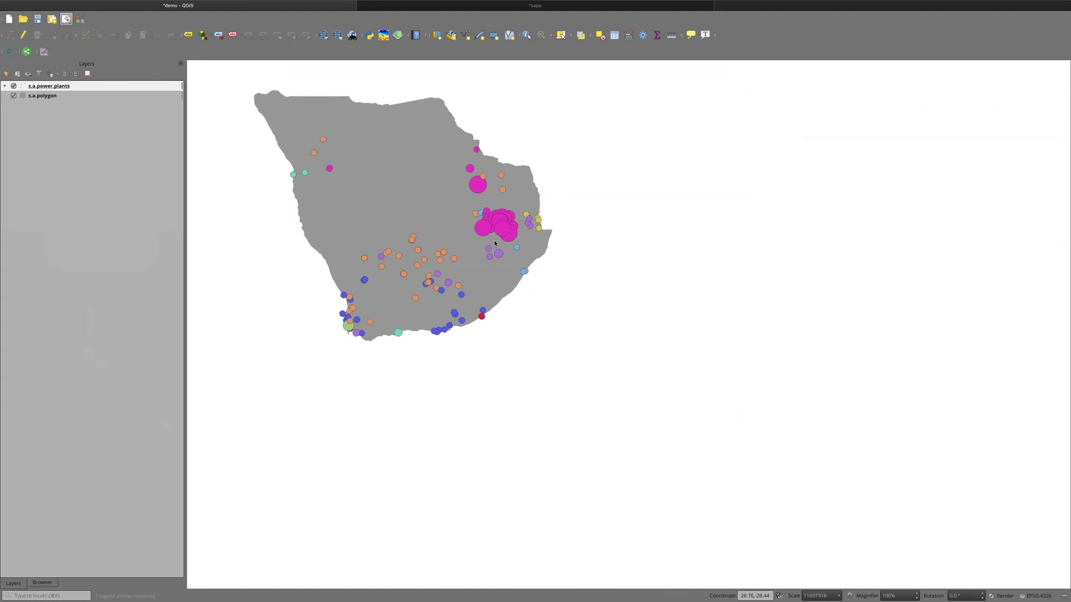
Step: Choose Separated legend items for the power plants' data-defined size legend
click(4, 86)
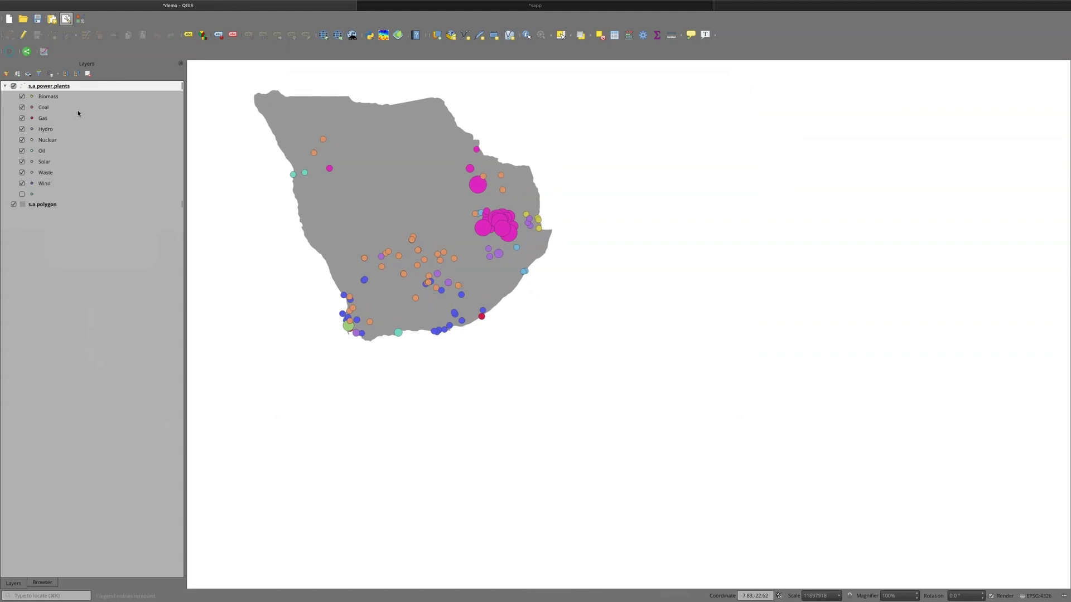
right_click(55, 88)
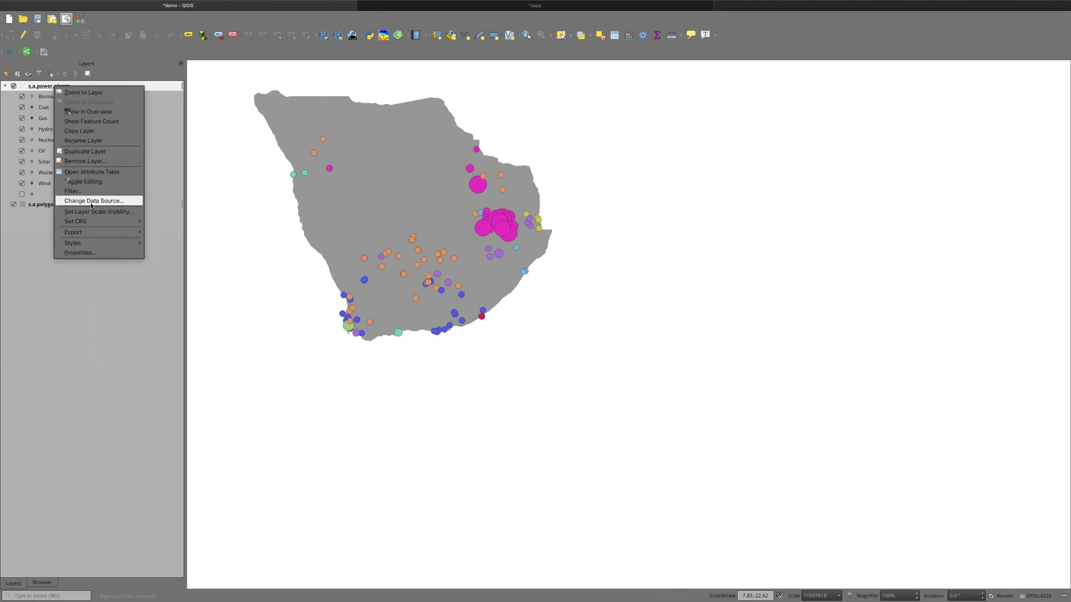
click(86, 253)
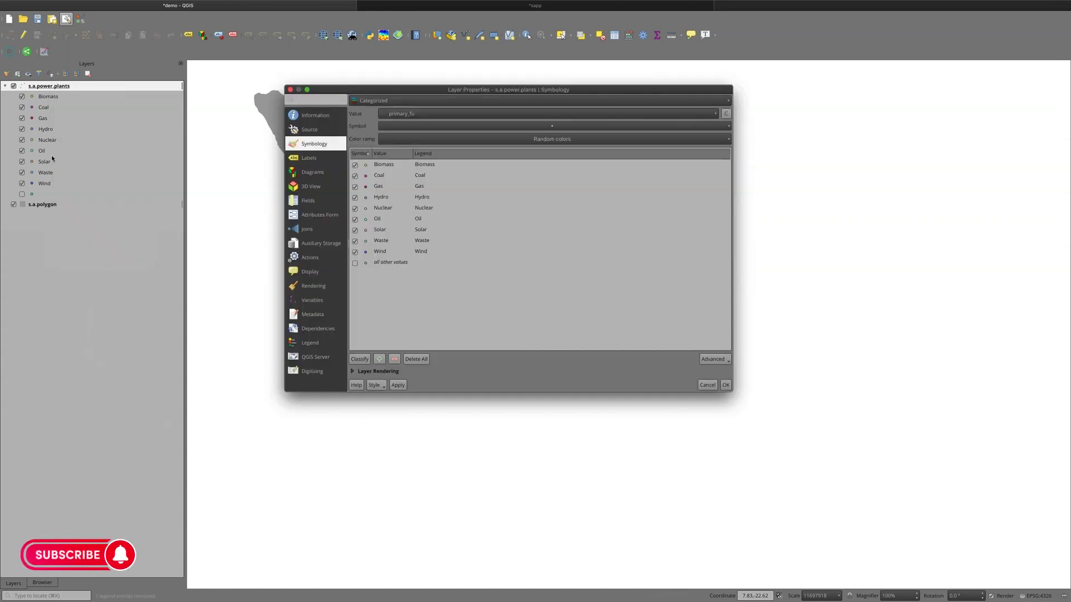
click(714, 360)
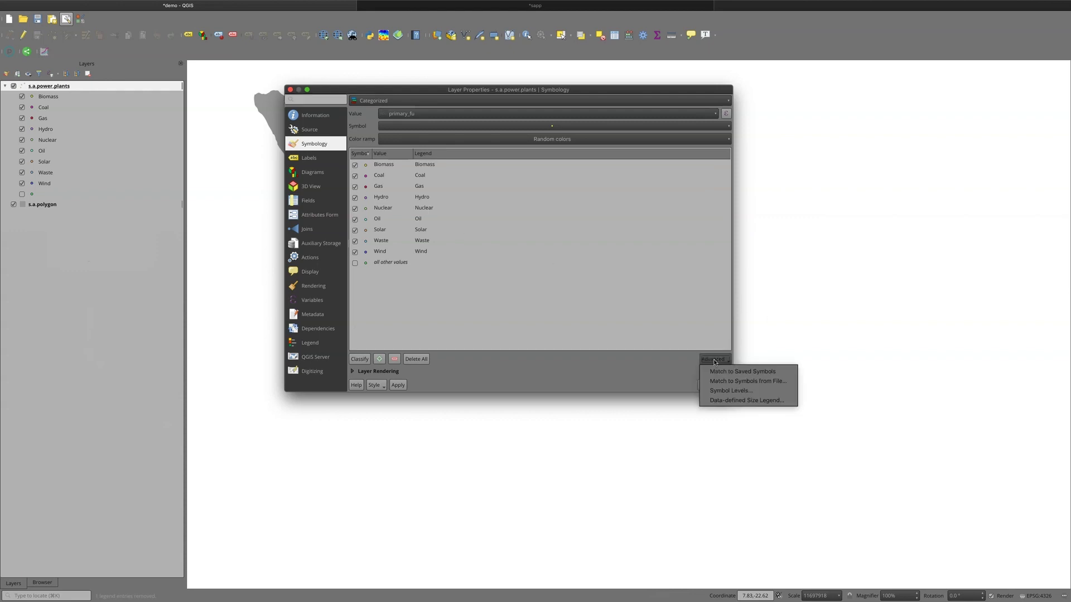
click(735, 401)
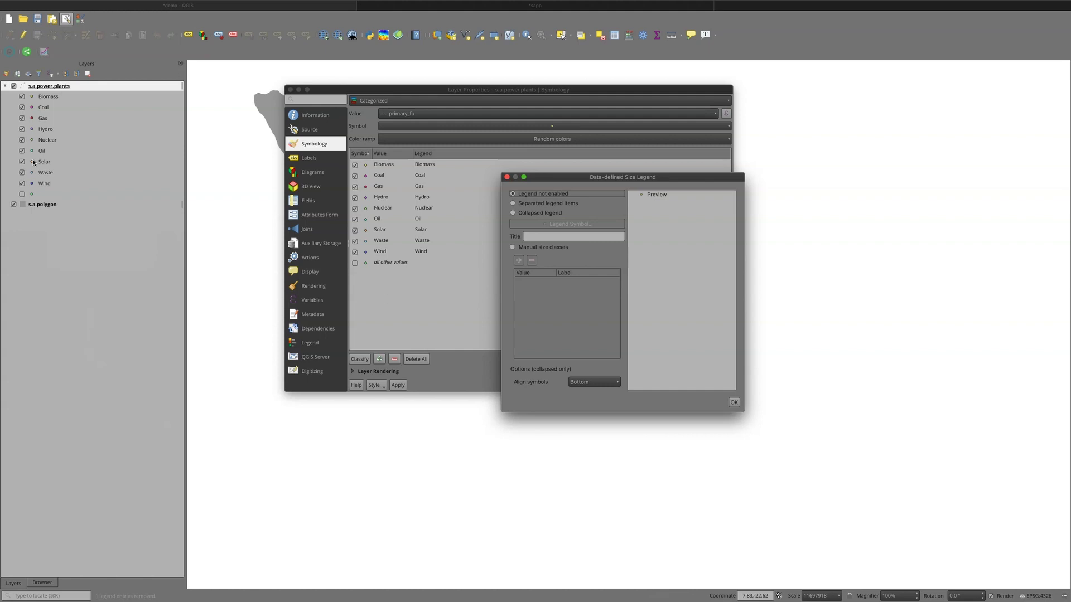
click(513, 203)
click(513, 213)
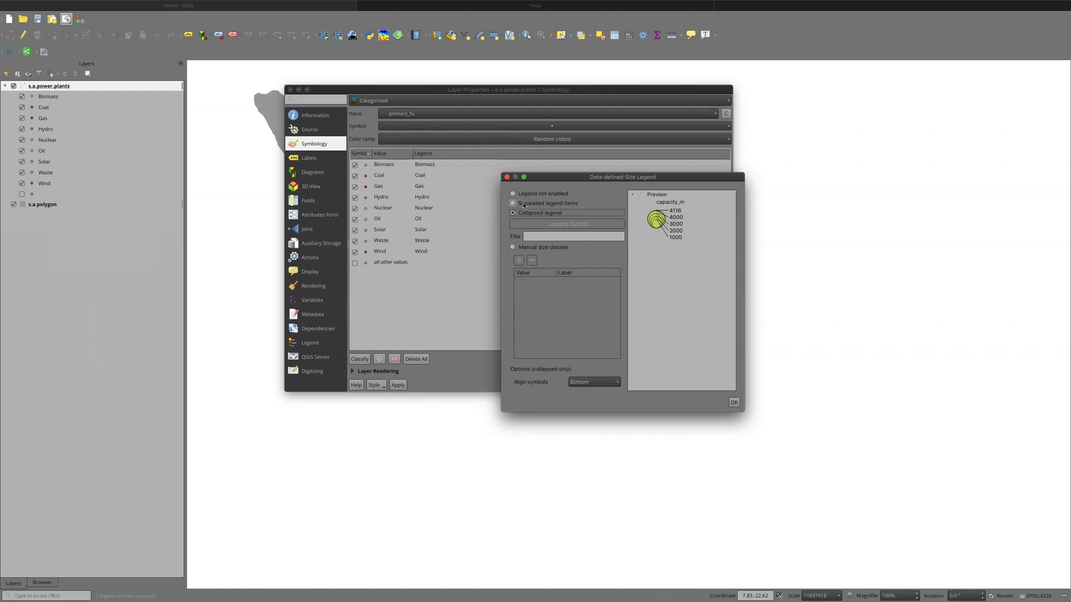
click(513, 203)
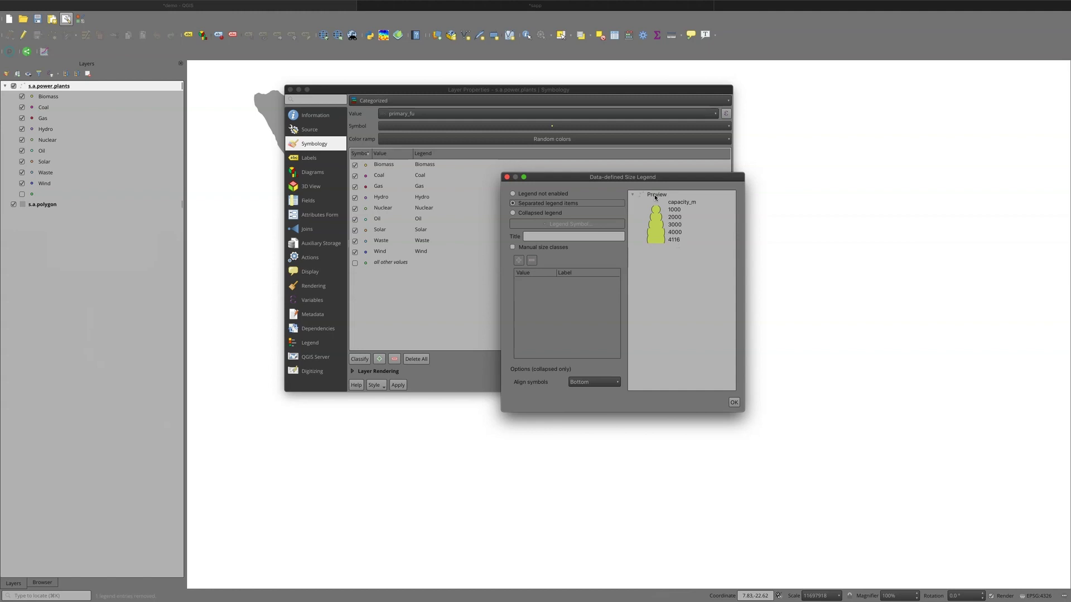
Step: Apply the size legend showing capacity entries 1000–4116, then switch to the sapp layout
click(734, 402)
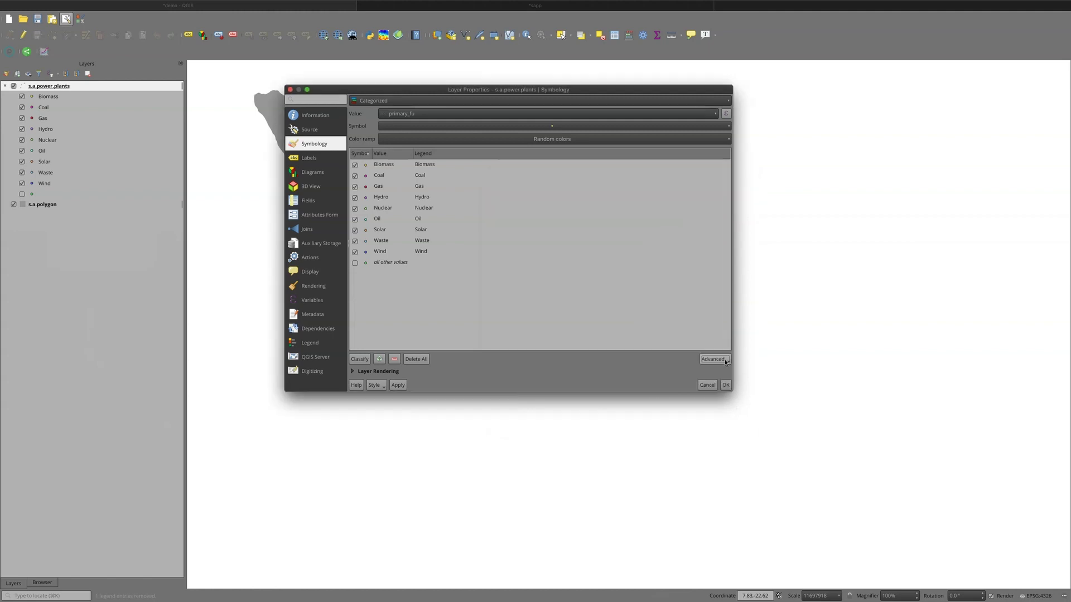
click(398, 385)
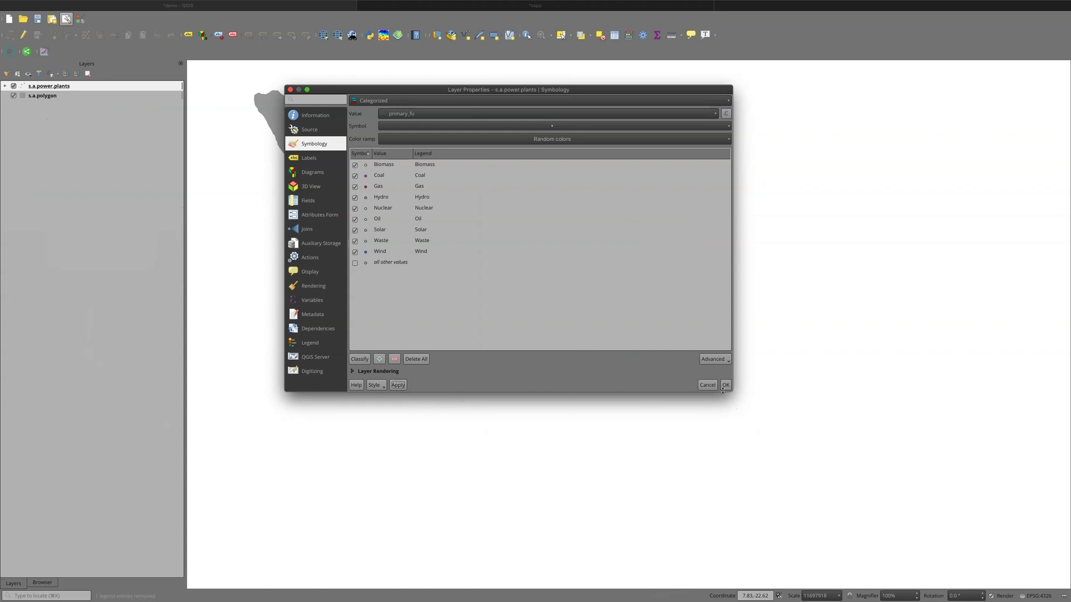
click(725, 385)
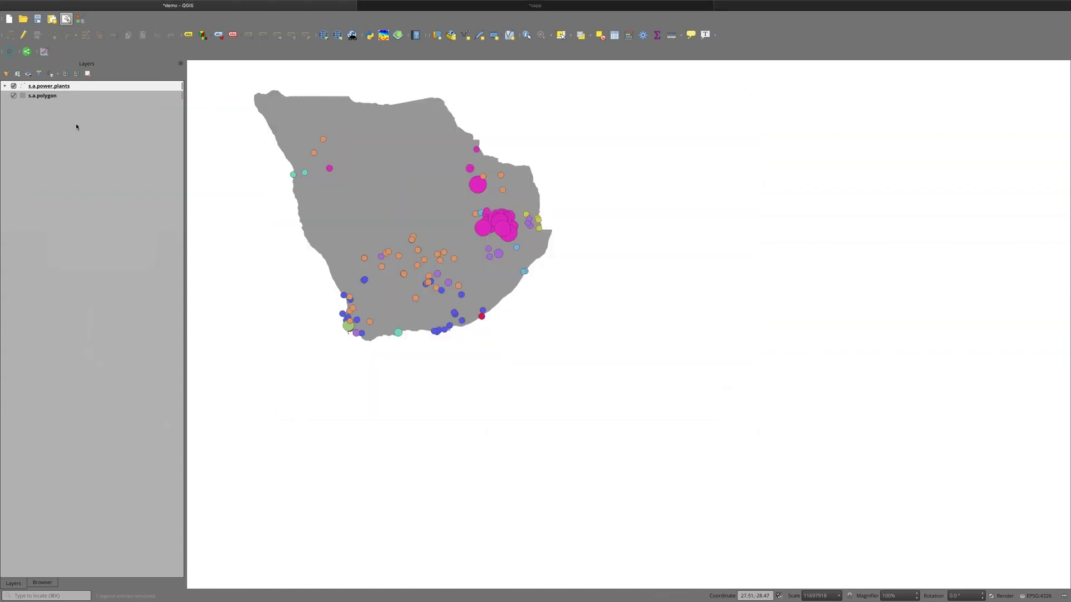
click(6, 86)
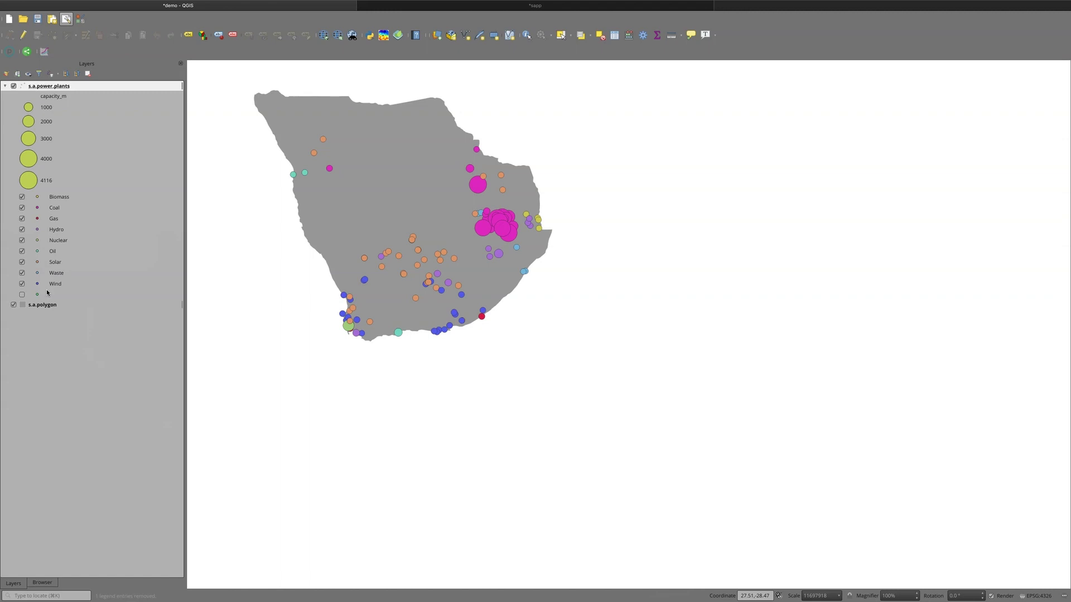
click(494, 6)
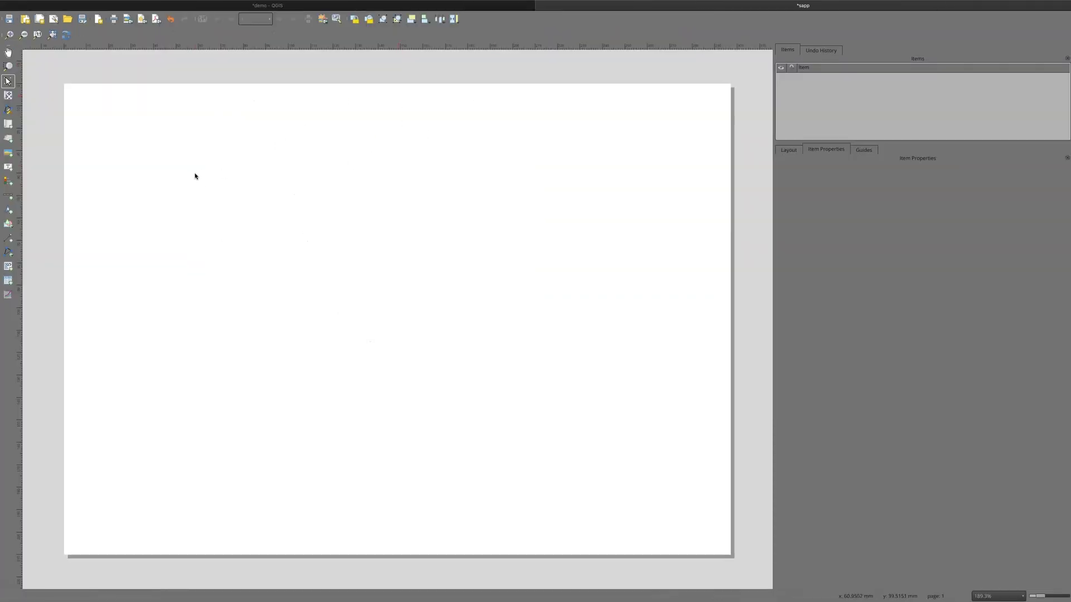
Step: Place a trial map frame and legend on the page, turning off legend auto update and refreshing it
click(8, 124)
drag(79, 99, 333, 412)
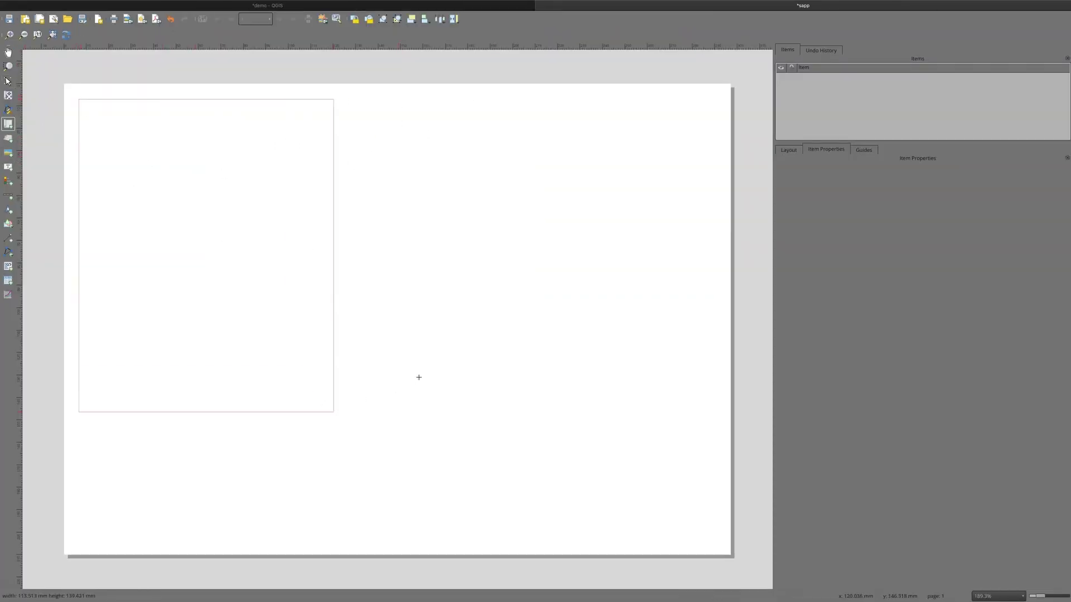
click(8, 181)
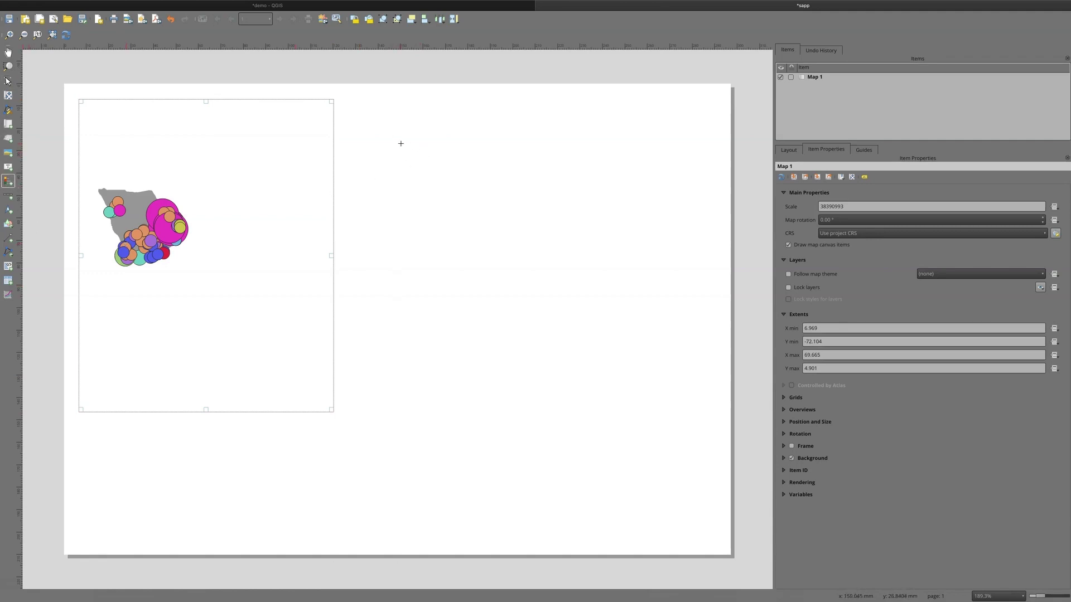
drag(387, 142, 637, 431)
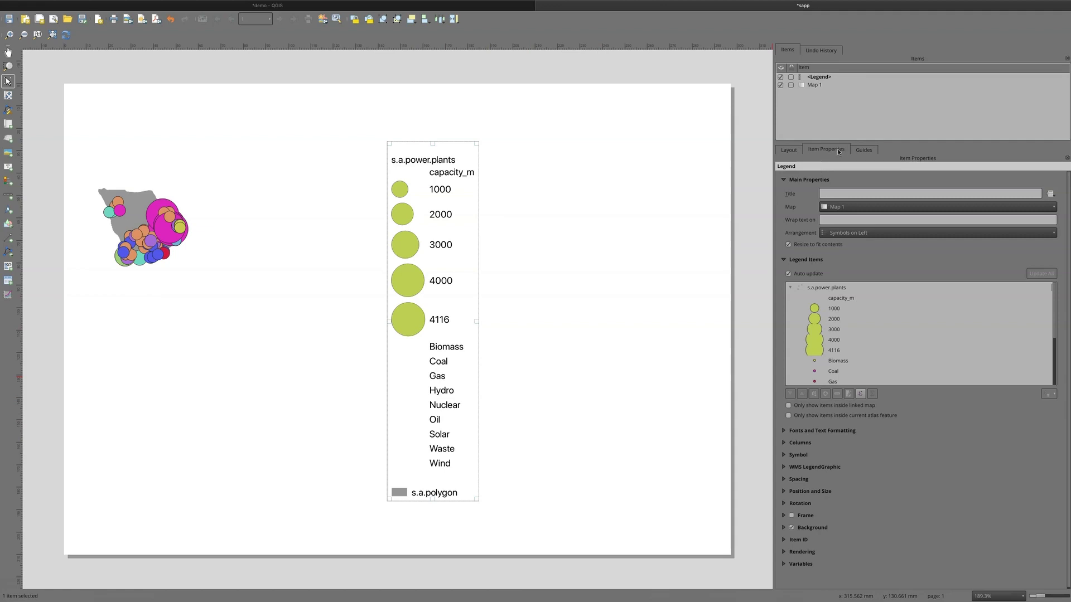
click(789, 273)
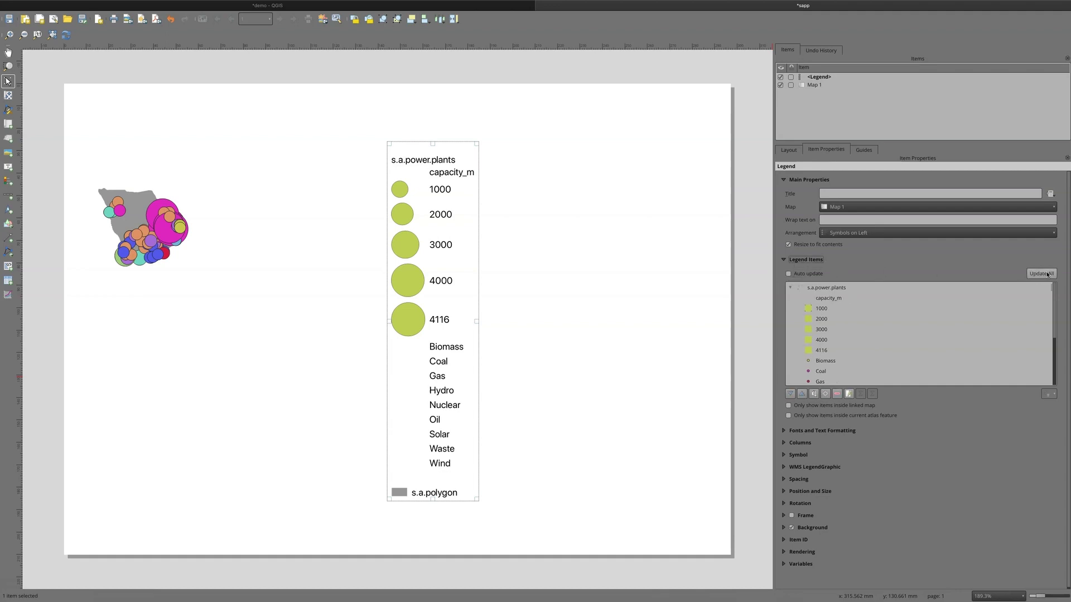
click(1046, 274)
scroll(858, 350, down, 1)
scroll(858, 353, down, 2)
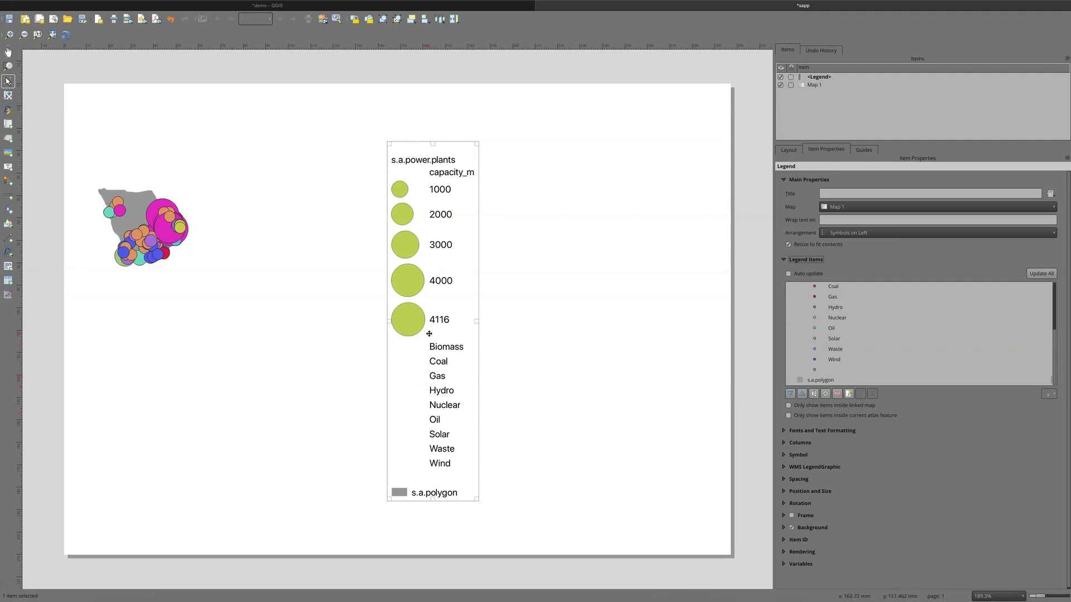
Step: Delete the trial legend and map frame, then return to the main map window
key(Delete)
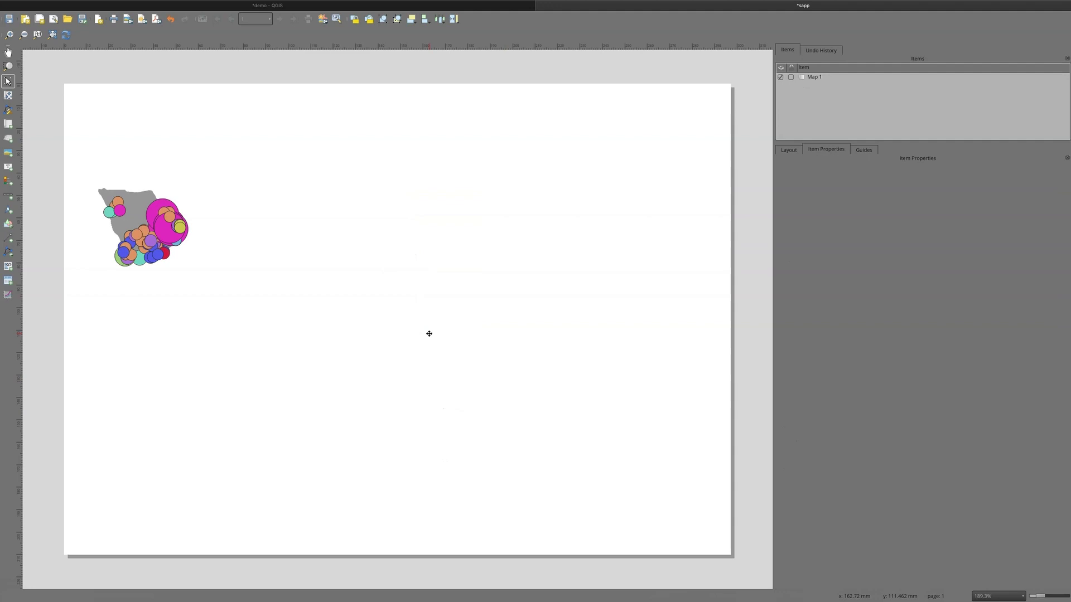
click(163, 223)
key(Delete)
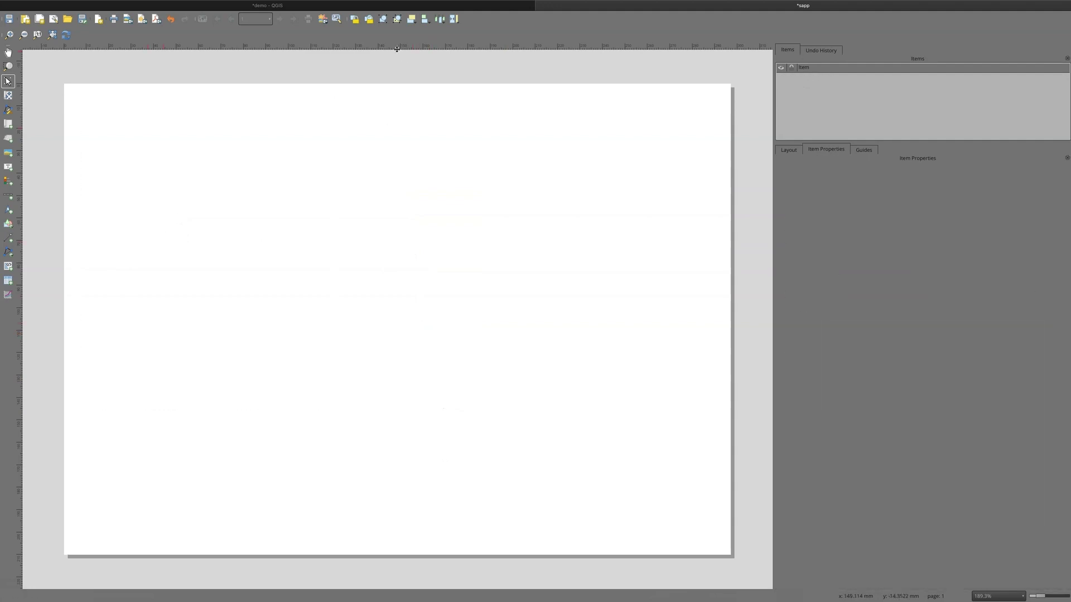
click(380, 7)
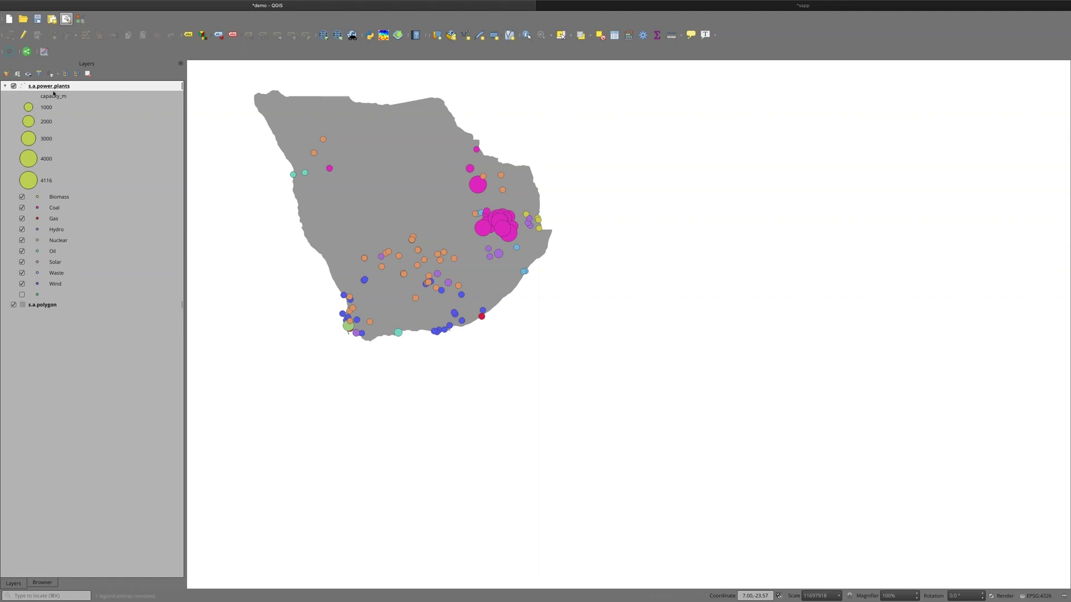
Step: Give the power plants' simple marker a Transparent Fill so the capacity legend circles become hollow
right_click(54, 92)
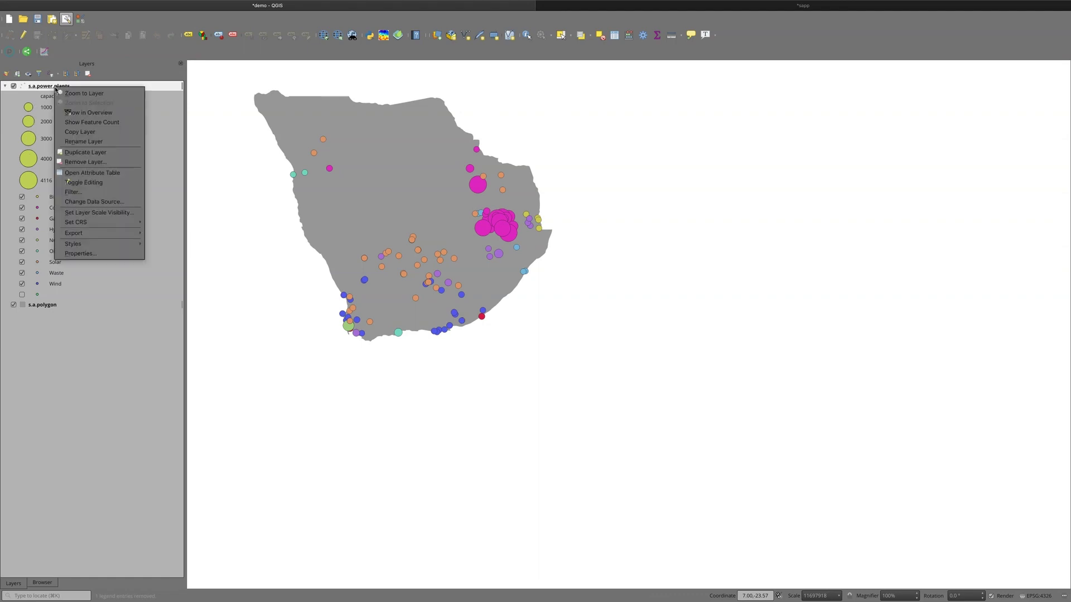
click(97, 253)
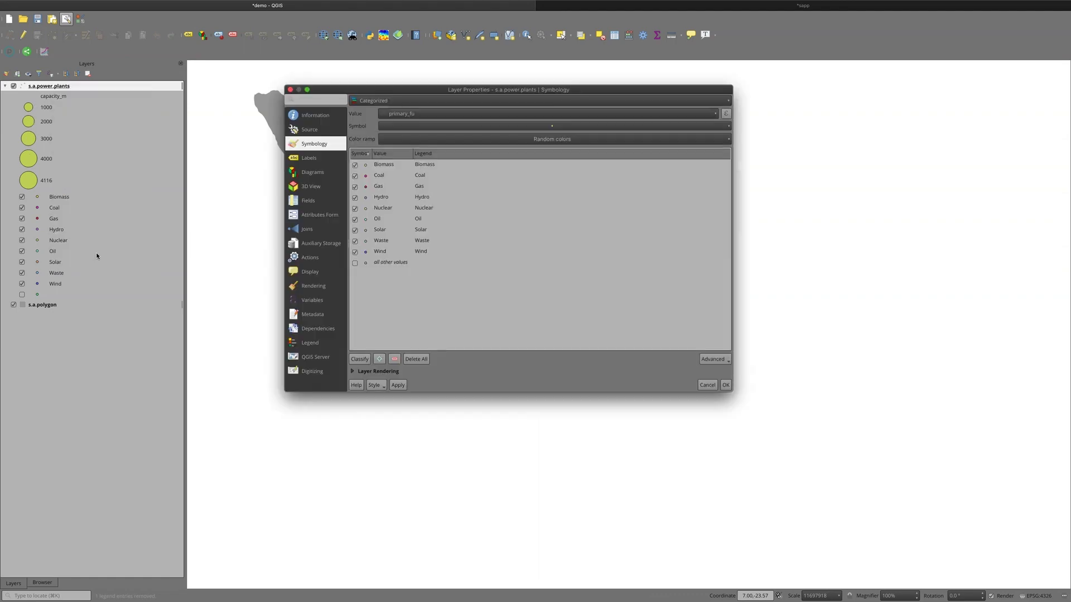
click(534, 126)
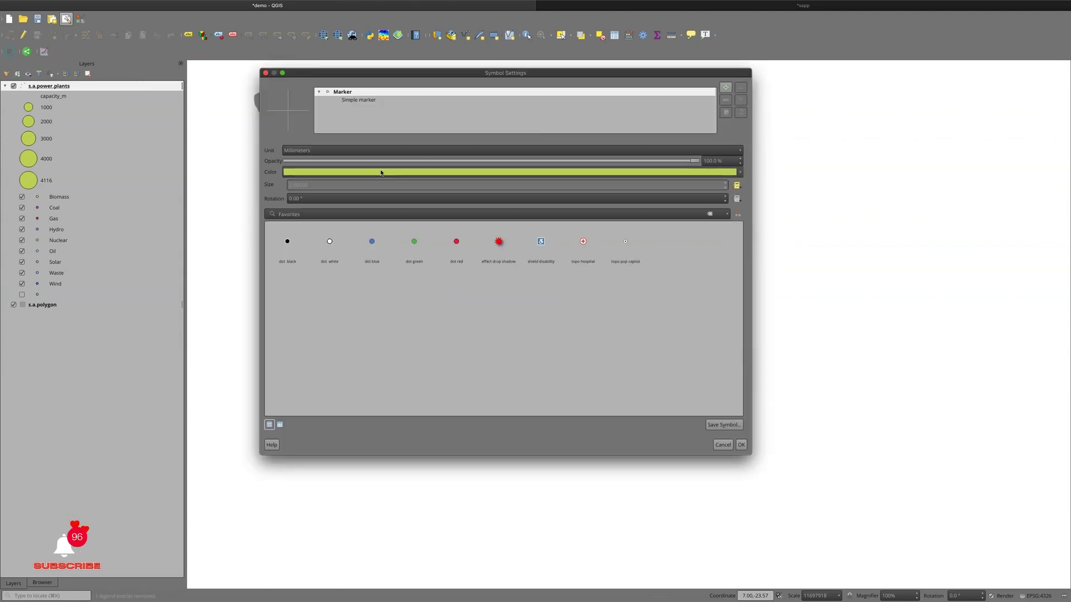
click(740, 172)
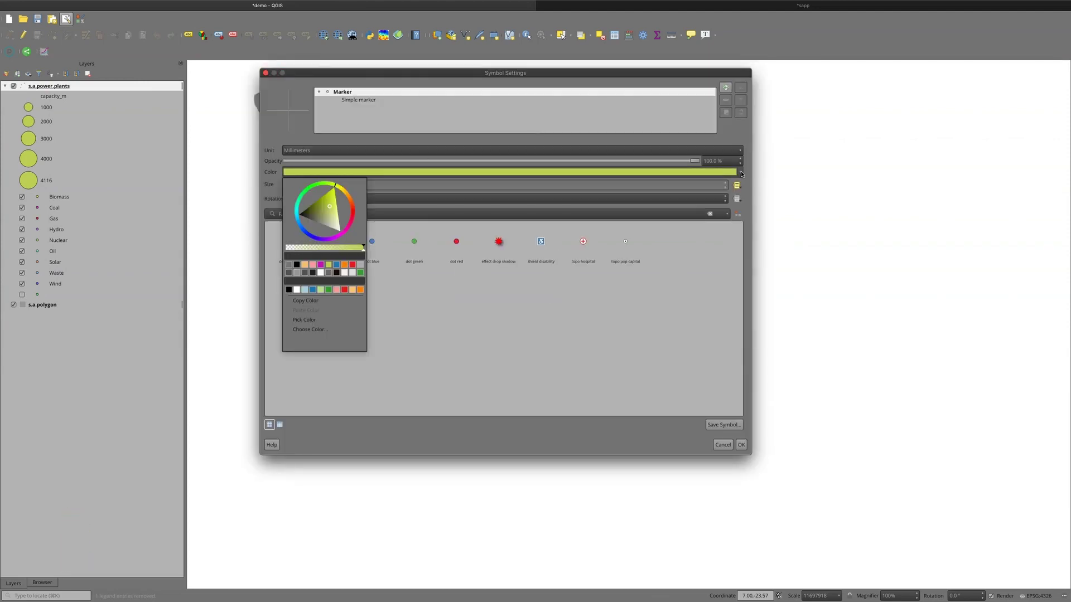
click(741, 174)
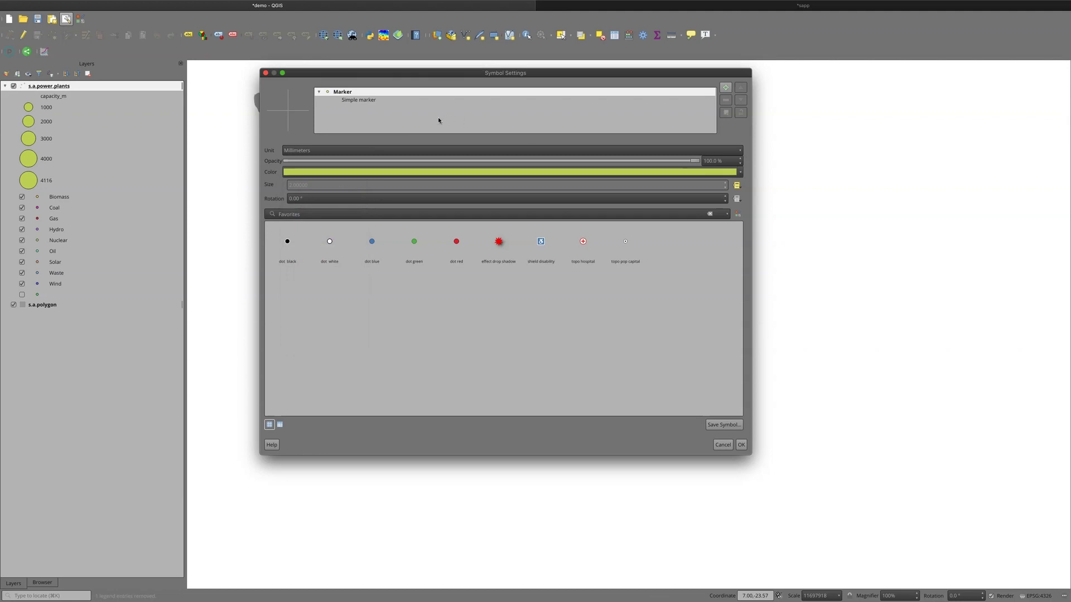
click(352, 101)
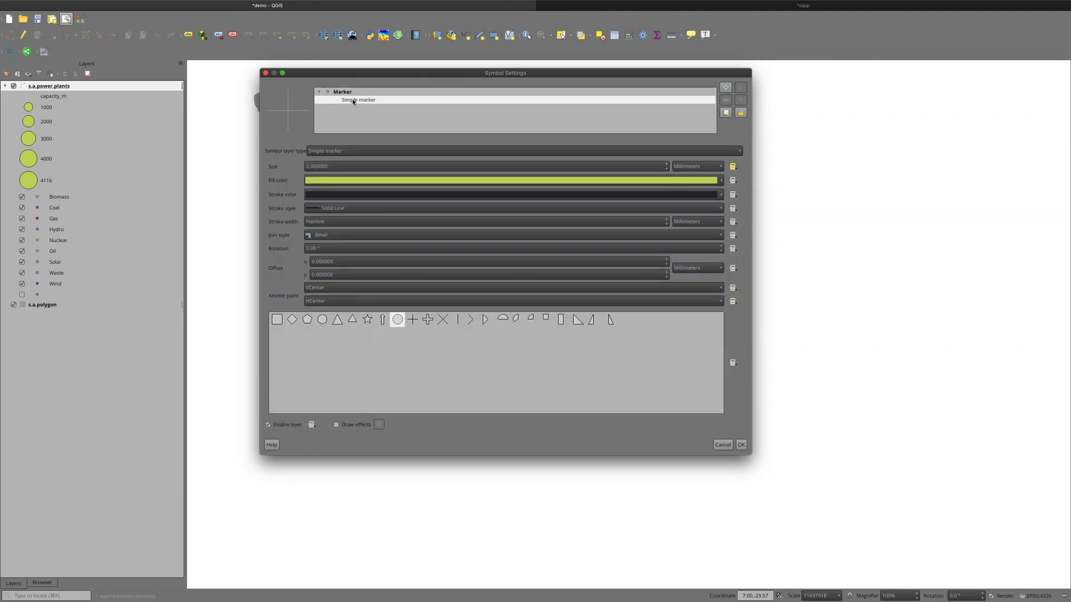
click(720, 180)
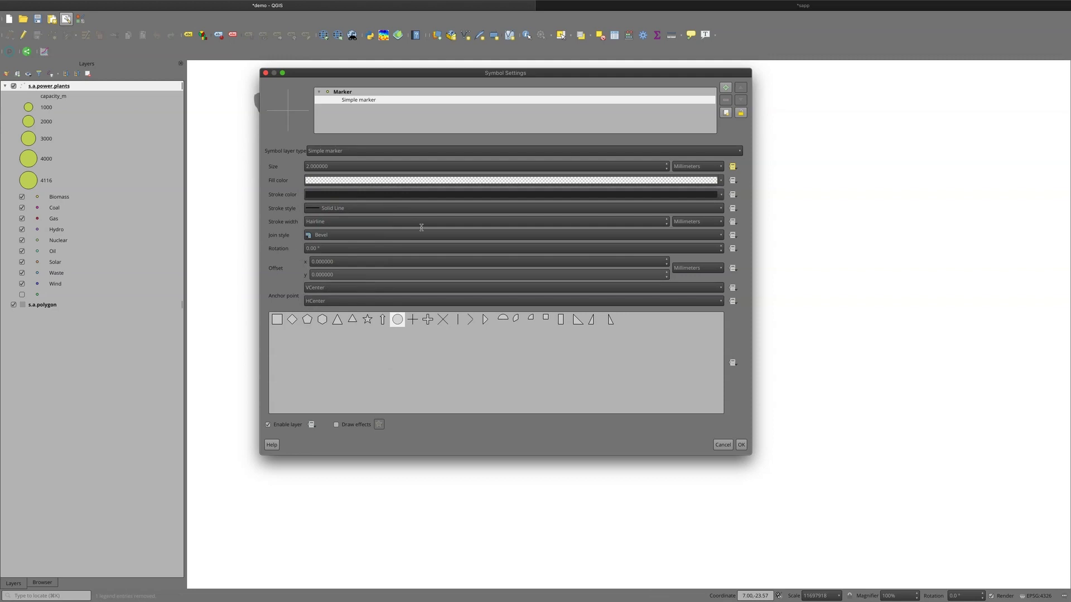
click(741, 444)
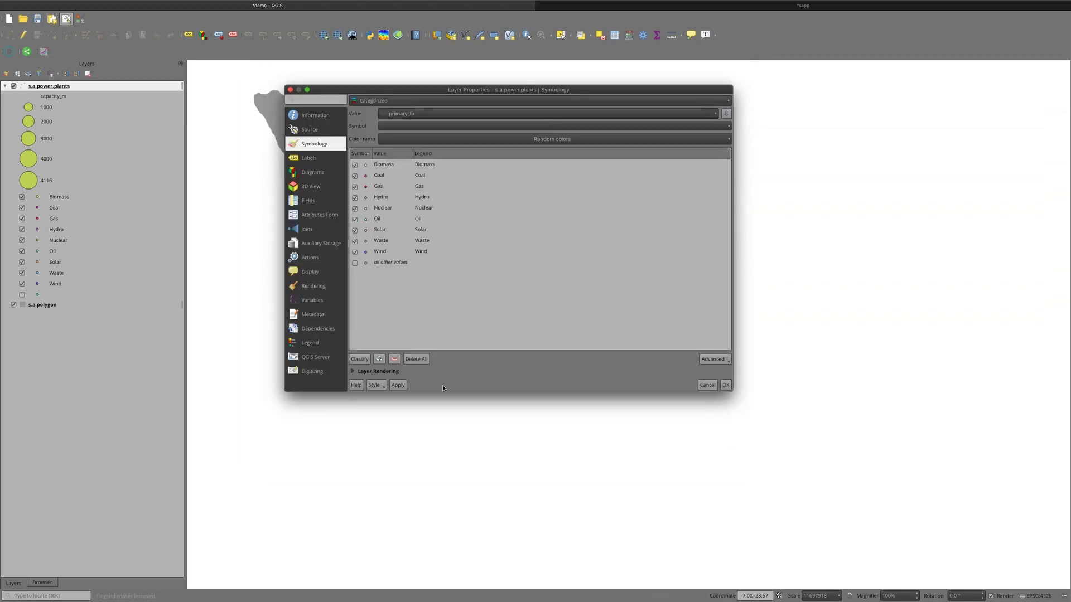
click(398, 385)
click(725, 385)
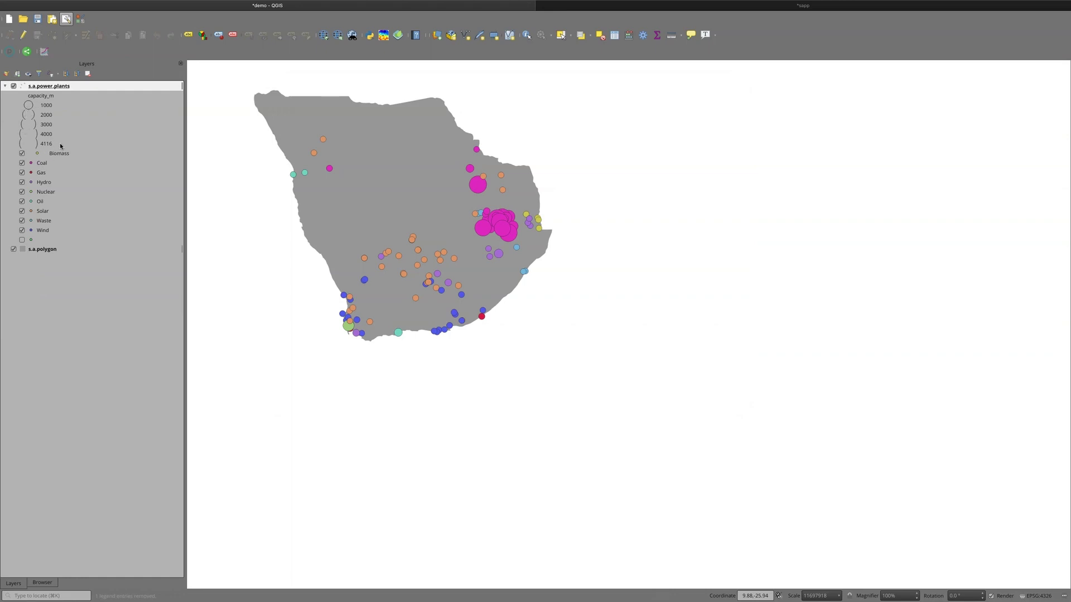
click(689, 5)
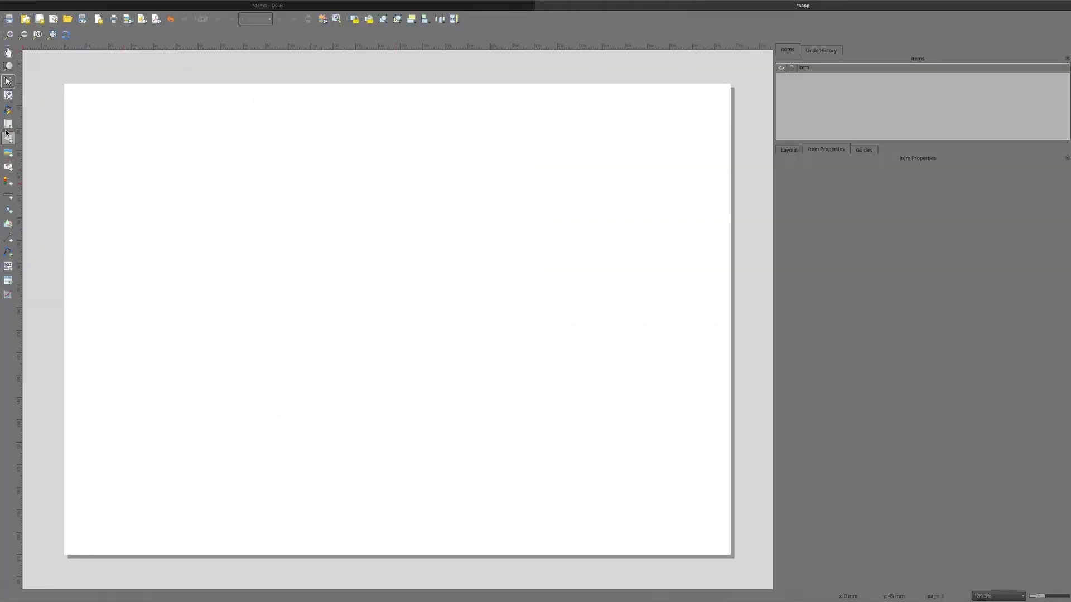
click(8, 180)
drag(409, 131, 629, 354)
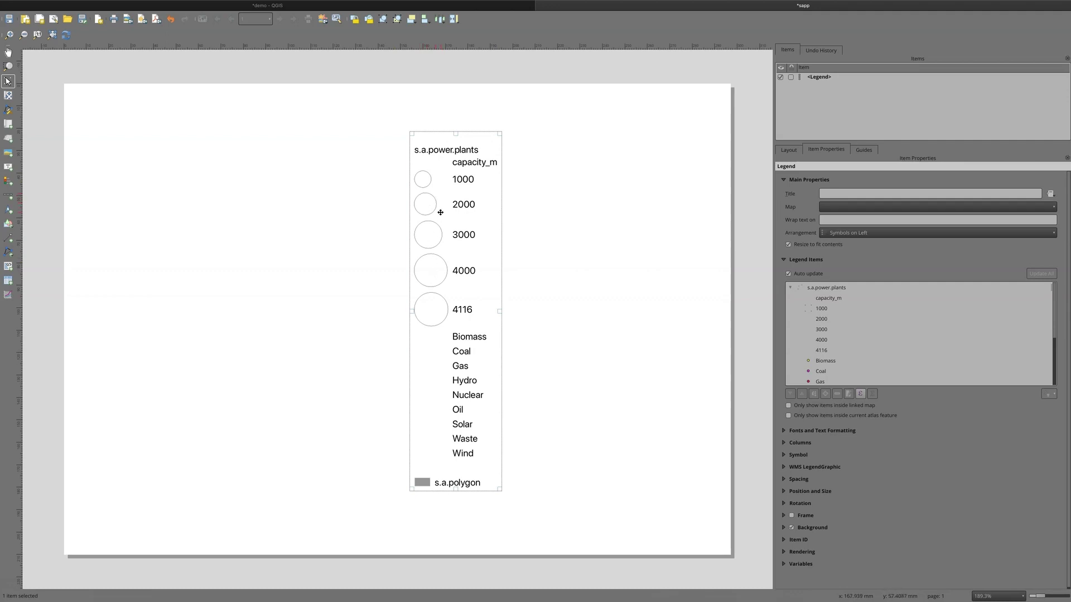
key(Delete)
key(alt+Tab)
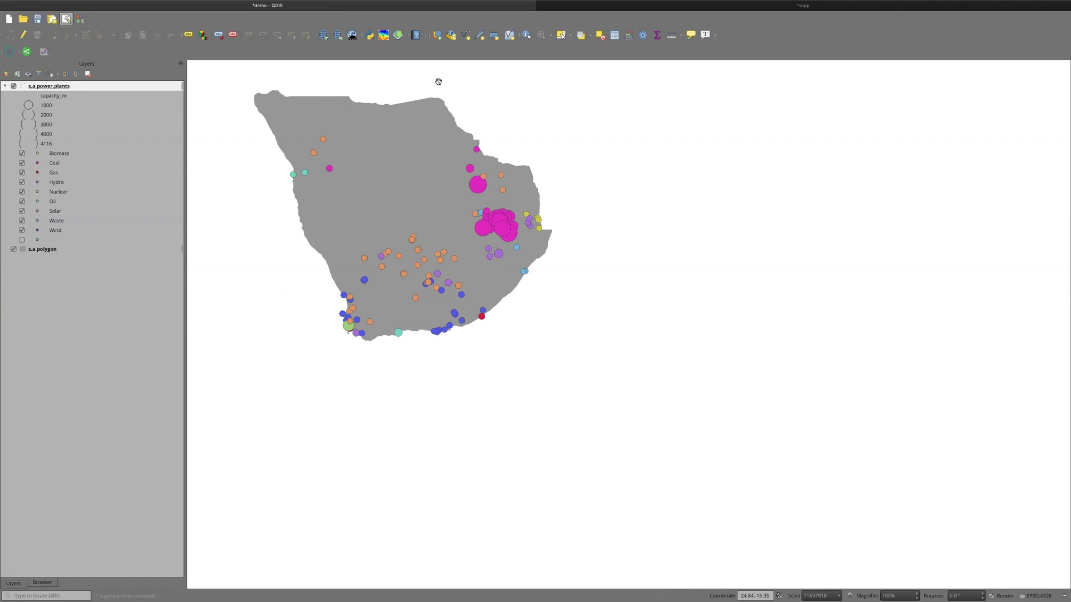
Step: Add s.a.power.plants.shp once more as a second, unstyled power plants layer
click(440, 38)
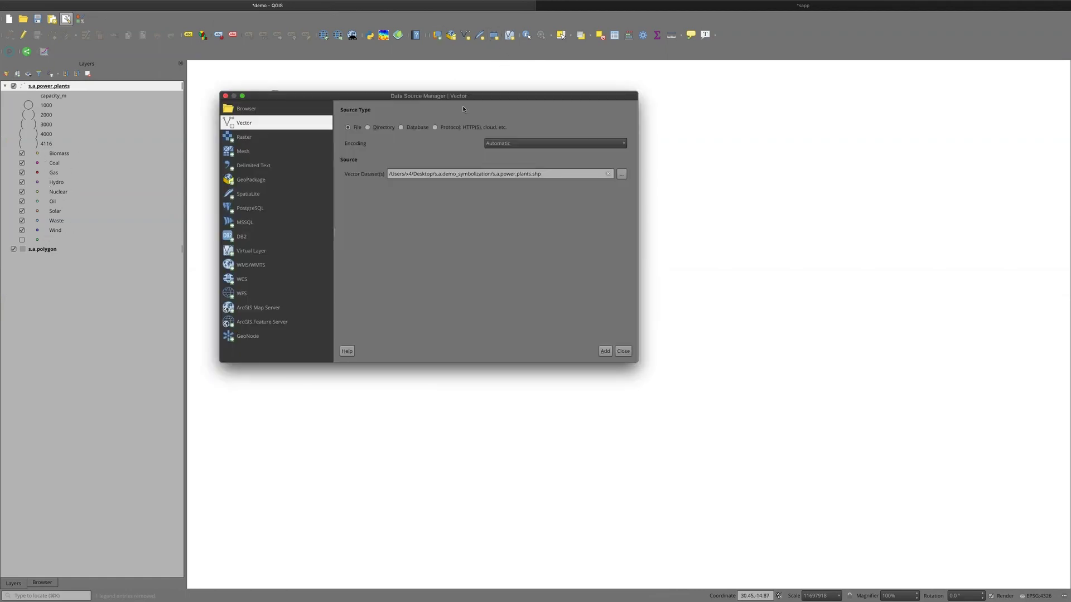
click(621, 175)
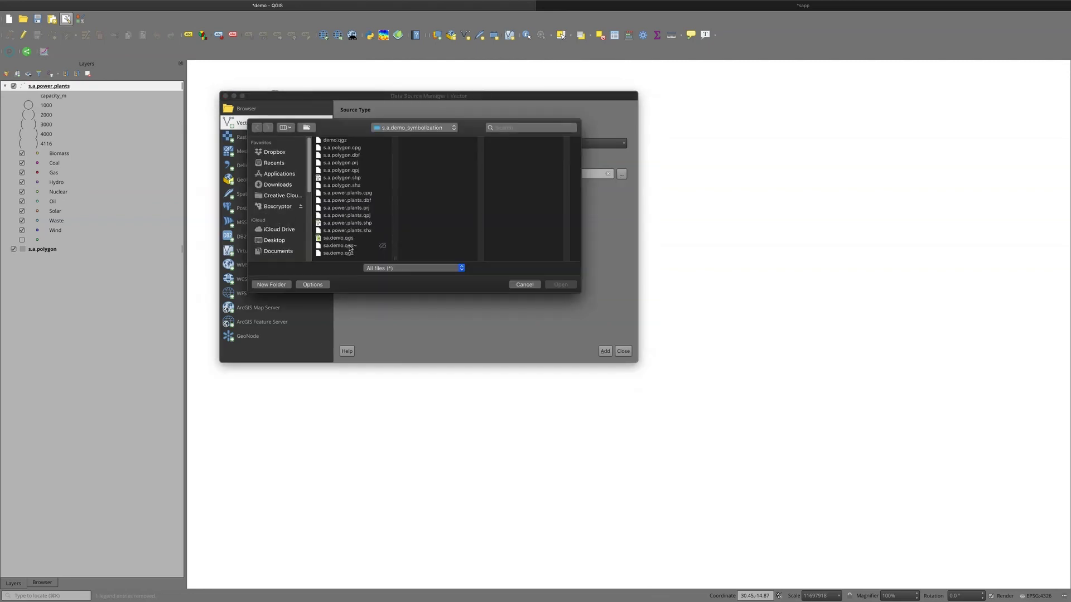
click(347, 223)
click(573, 286)
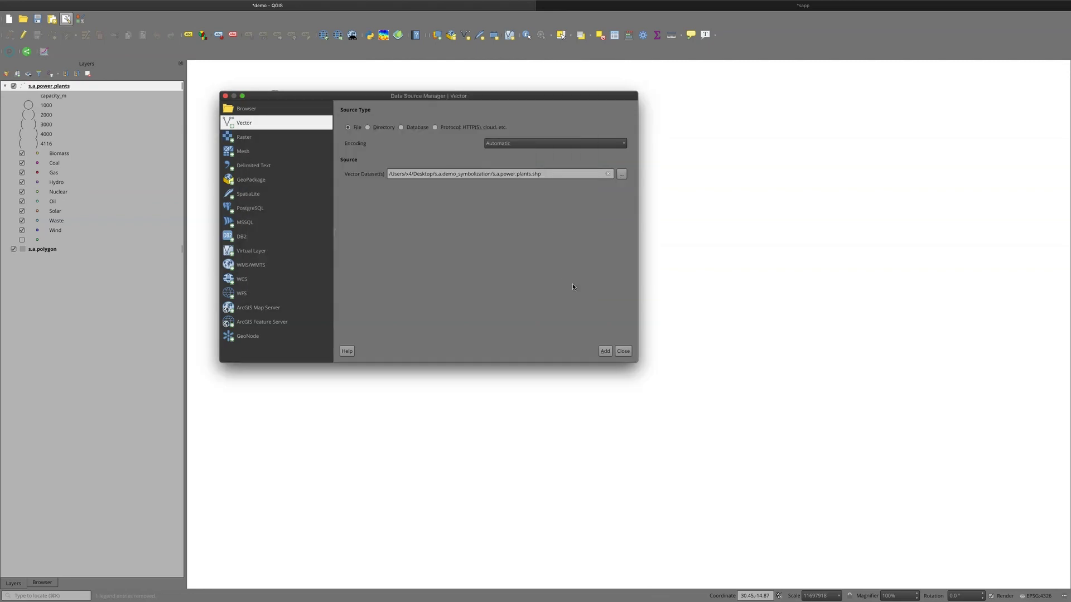
click(607, 354)
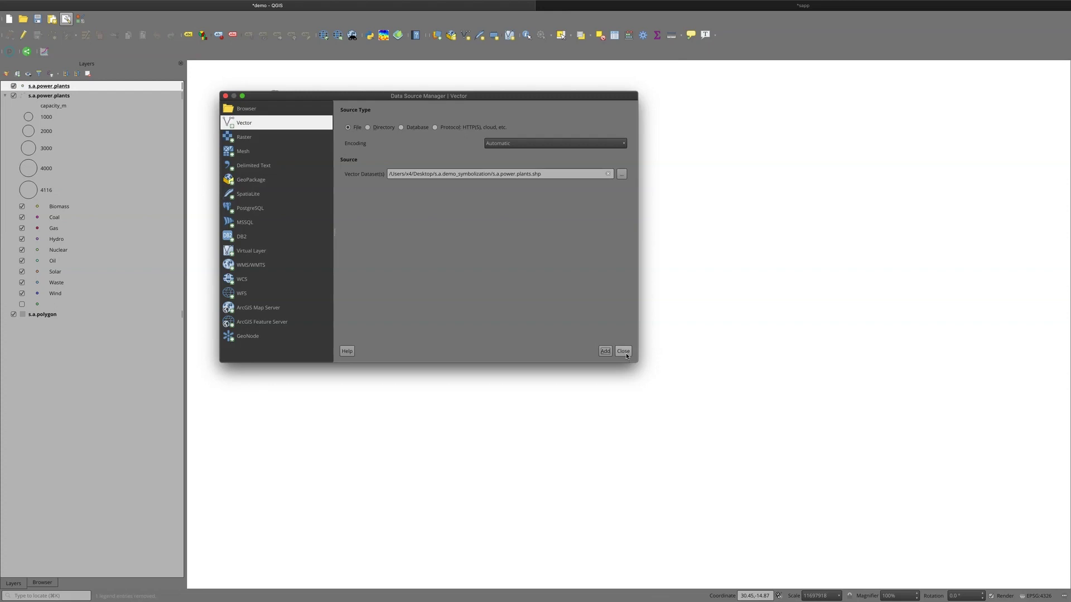
click(623, 351)
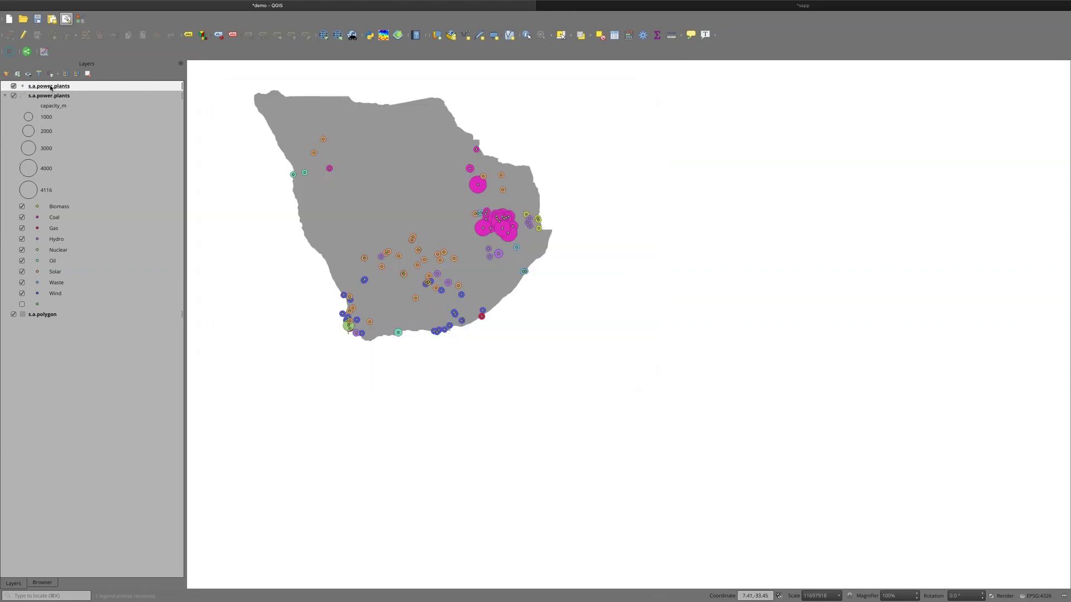
Step: Move the new s.a.power.plants layer below the original and compare the two copies' visibility
click(4, 96)
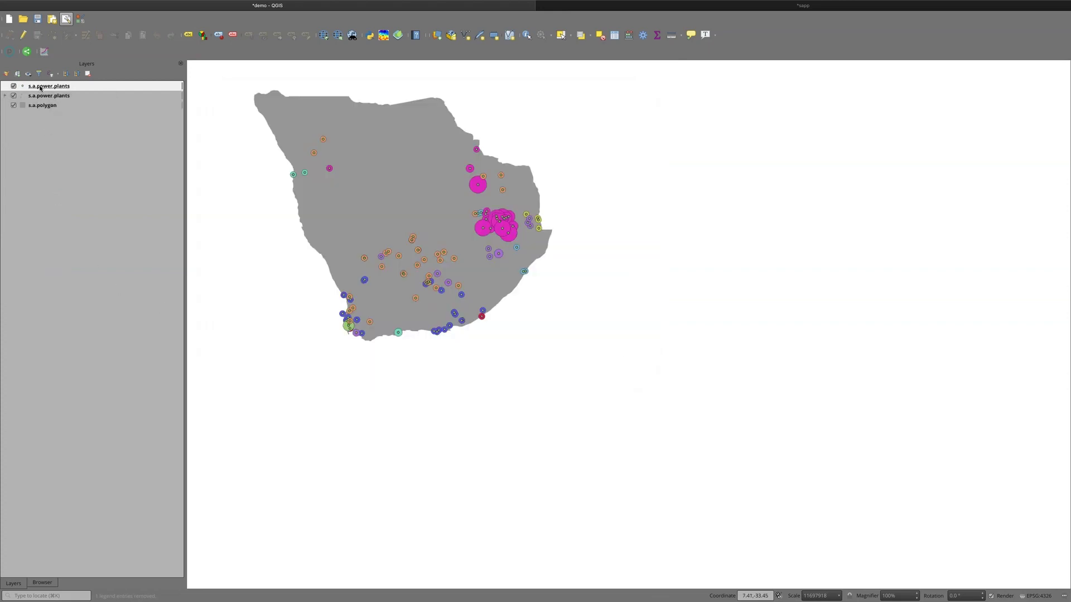
drag(40, 96, 40, 102)
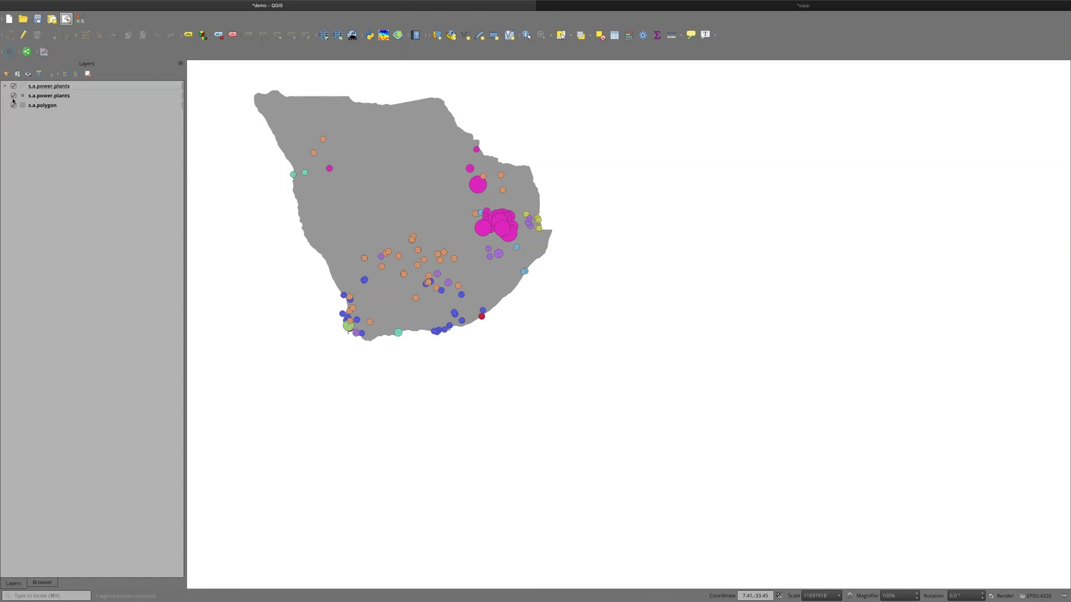
click(13, 96)
click(14, 86)
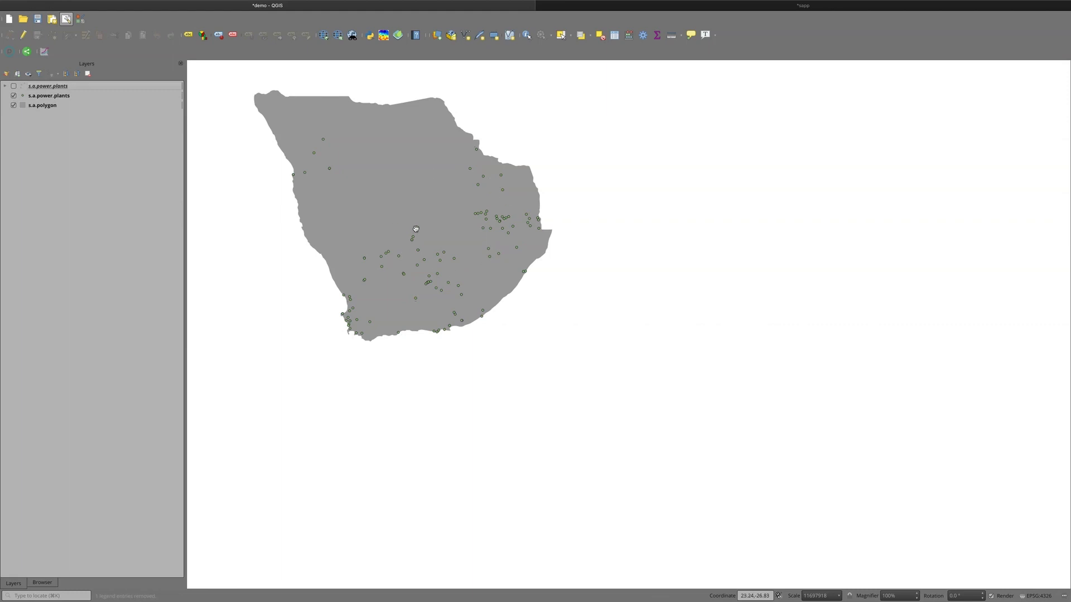
click(13, 87)
right_click(31, 95)
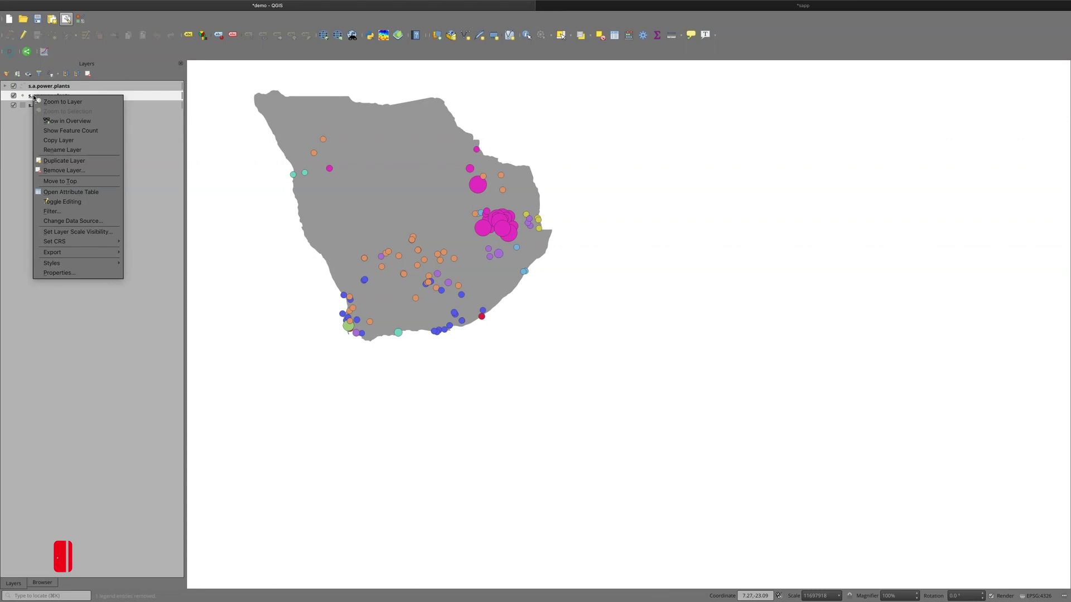
Step: Set the second power-plants layer to Categorized by primary_fu, excluding the all-other-values class
click(59, 273)
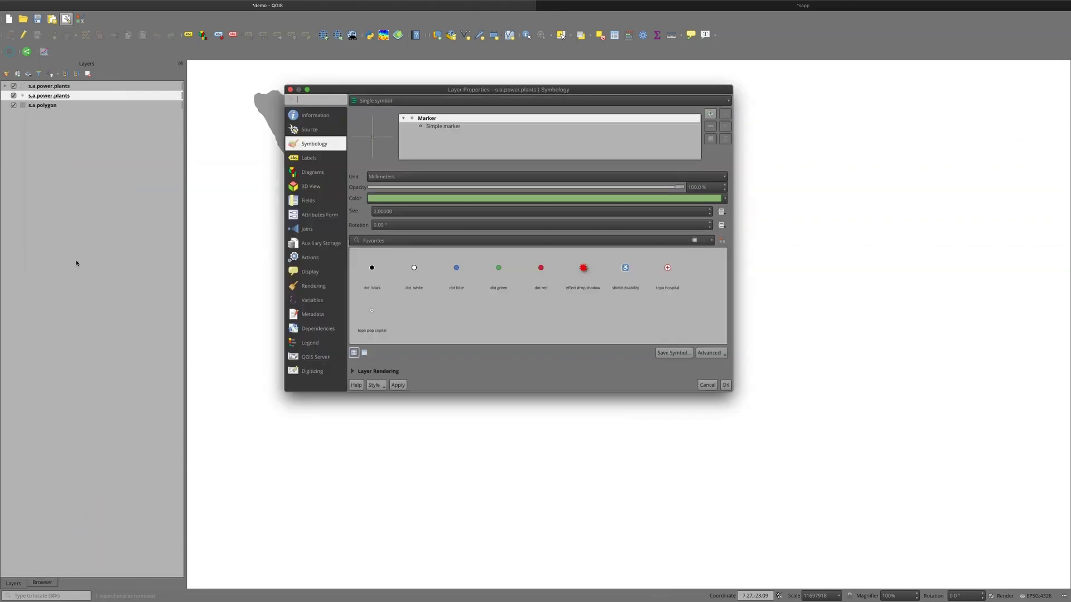
click(437, 101)
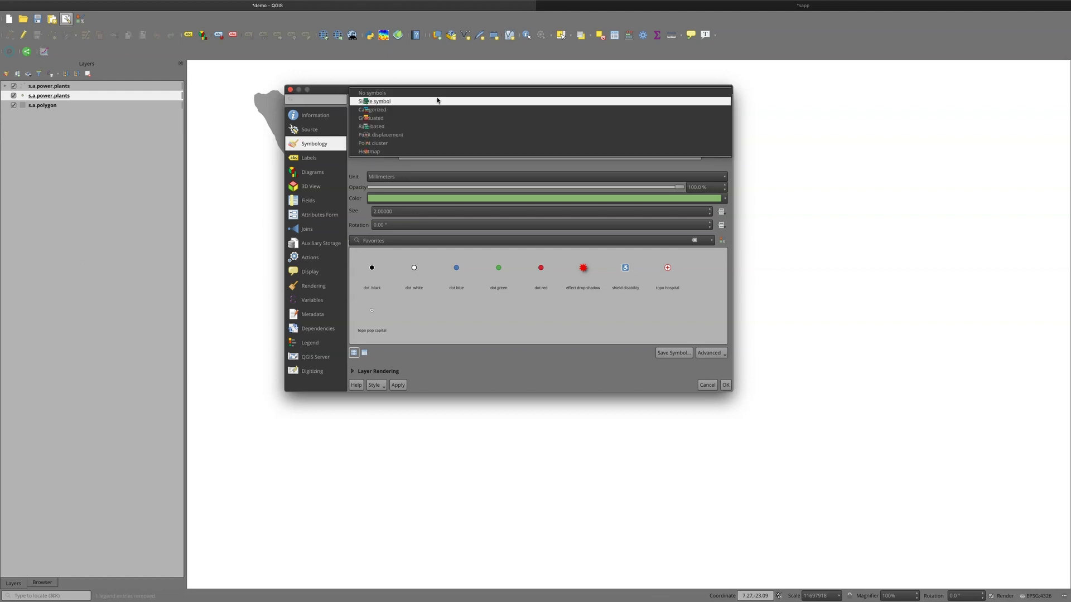
click(393, 110)
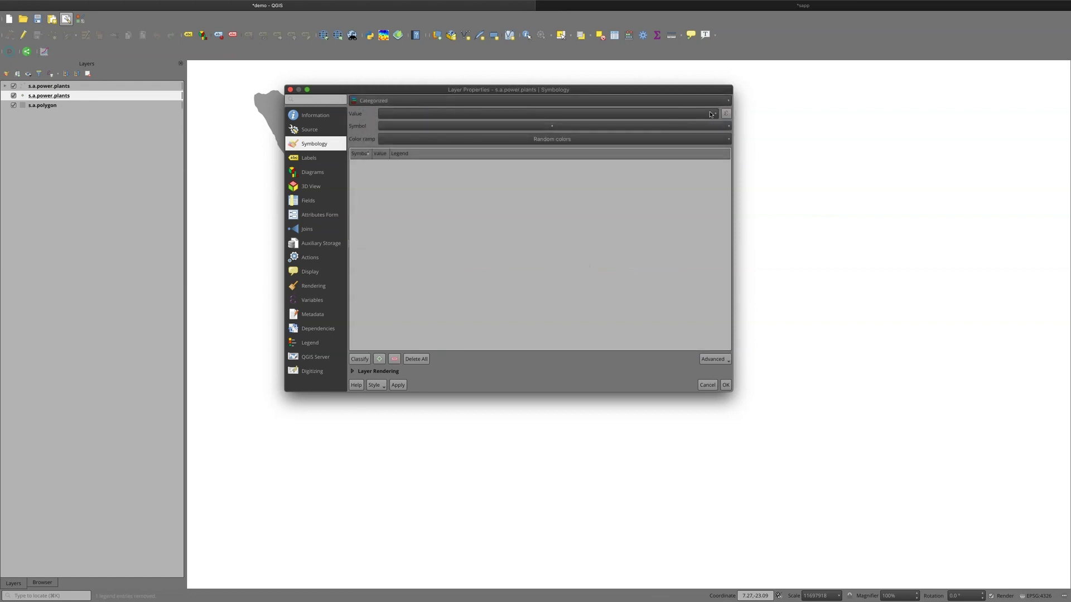
click(717, 115)
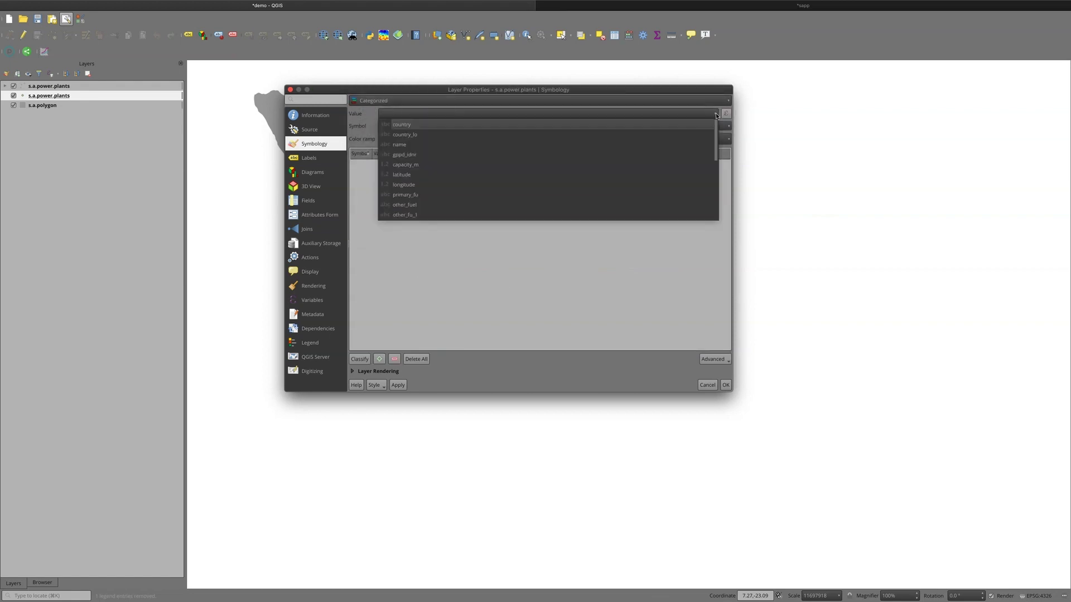
click(412, 195)
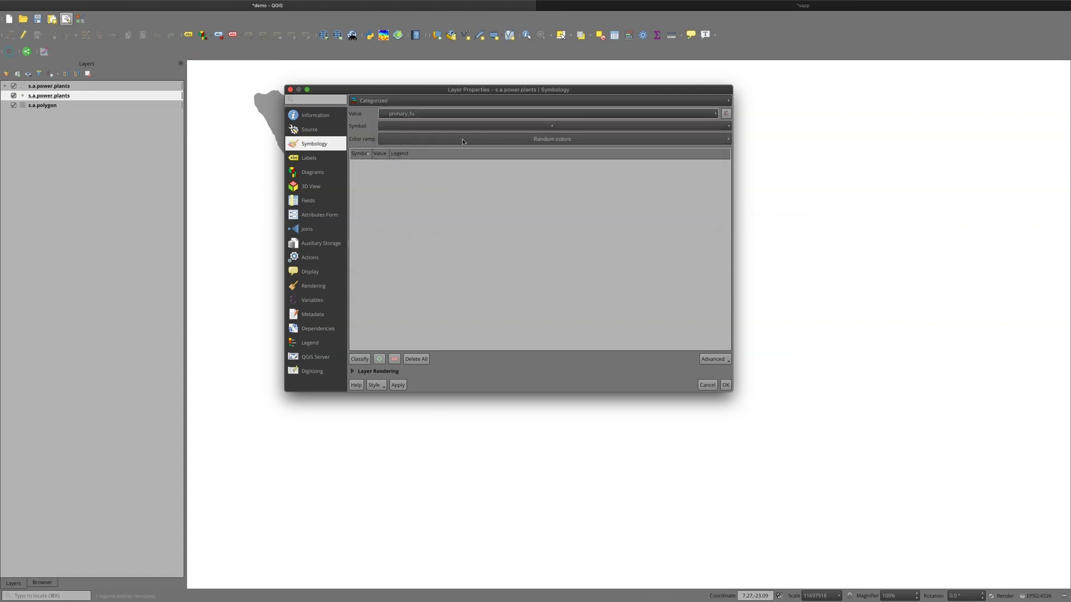
click(360, 359)
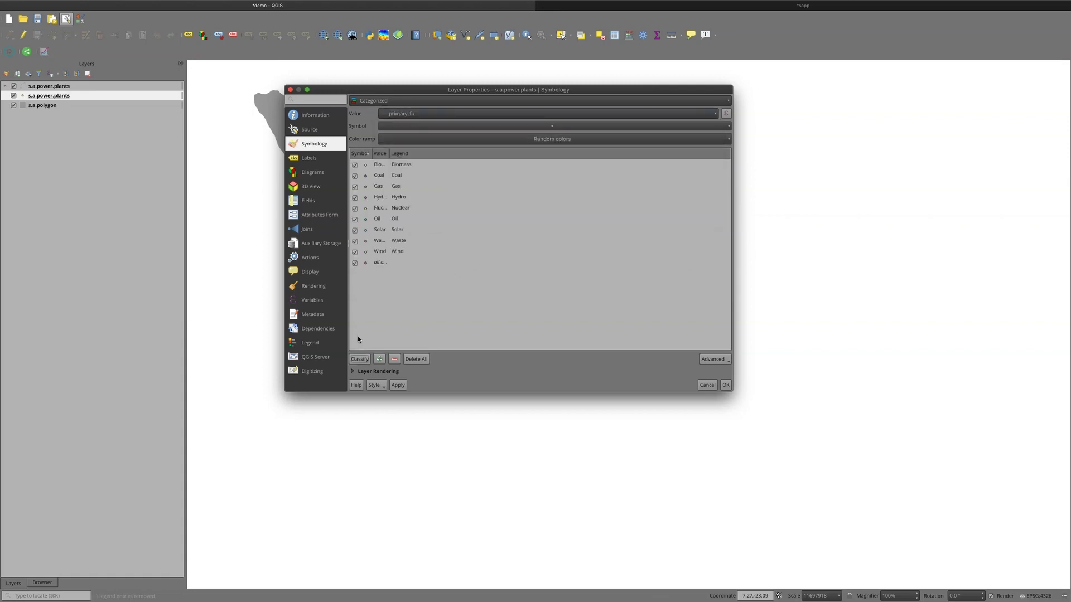
click(355, 263)
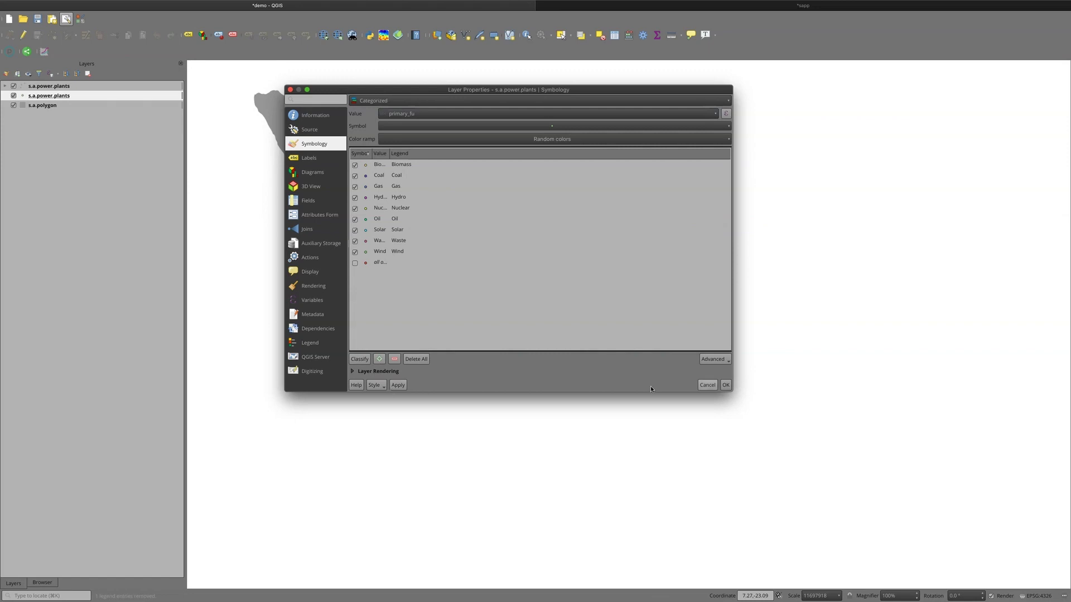
key(Return)
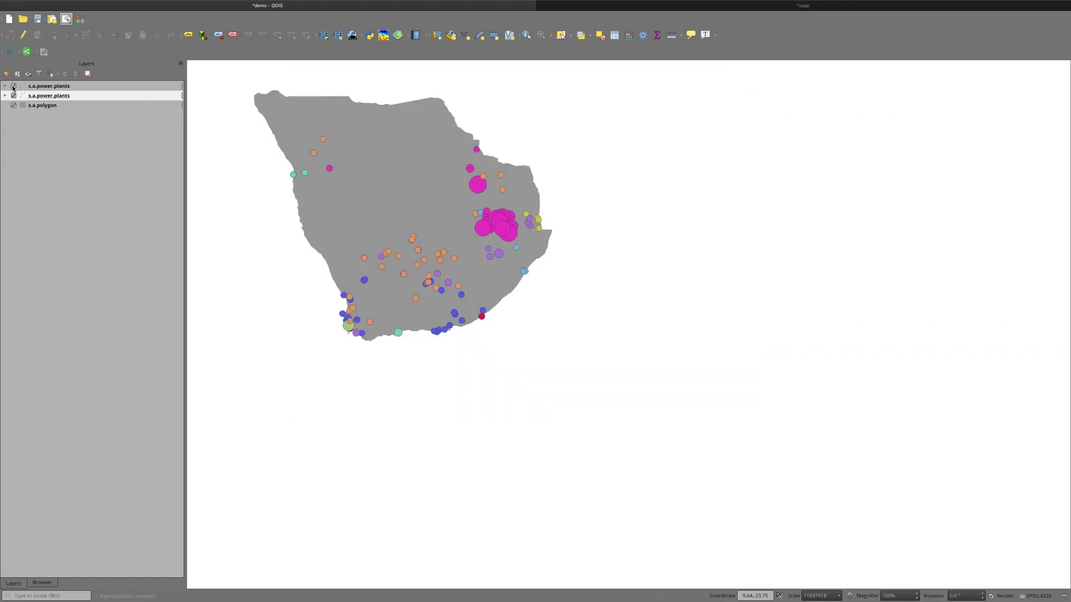
Step: Copy the first layer's Biomass symbol onto the second layer's Biomass class
click(13, 86)
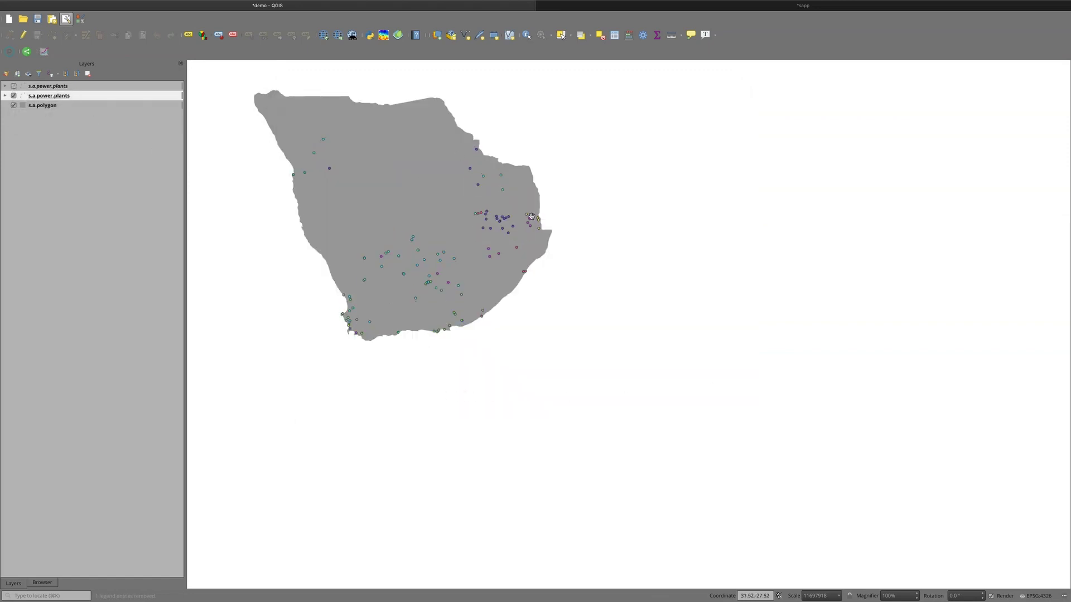
click(5, 96)
click(5, 87)
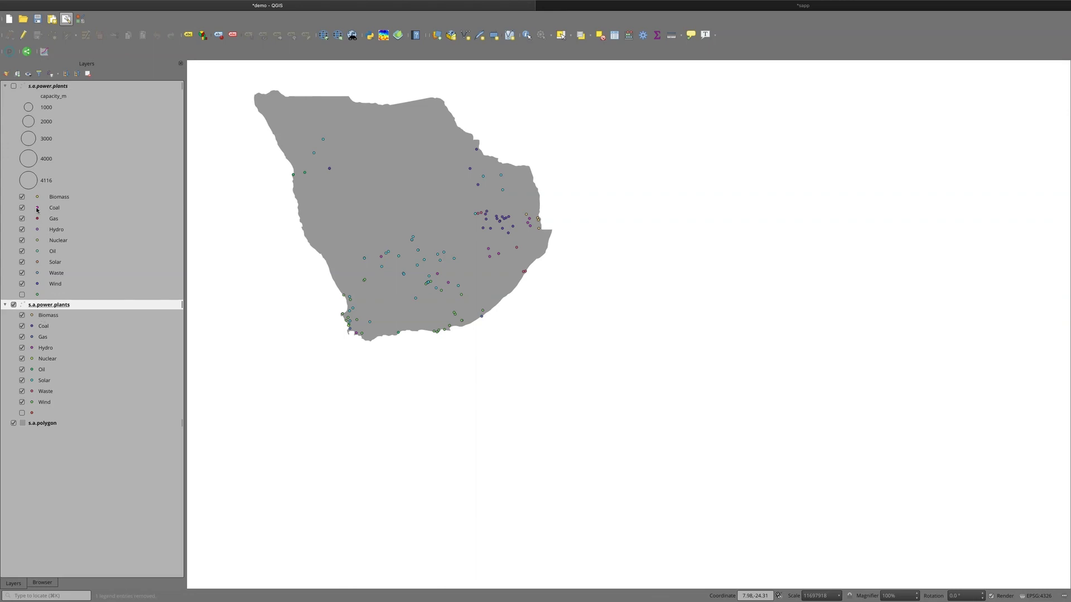
click(55, 198)
right_click(56, 198)
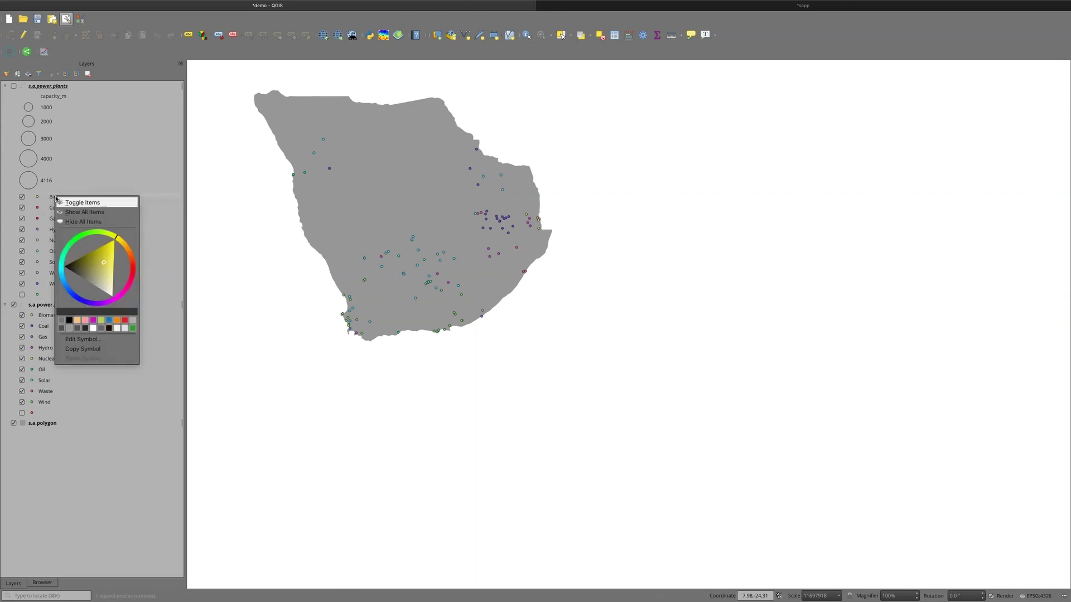
click(82, 349)
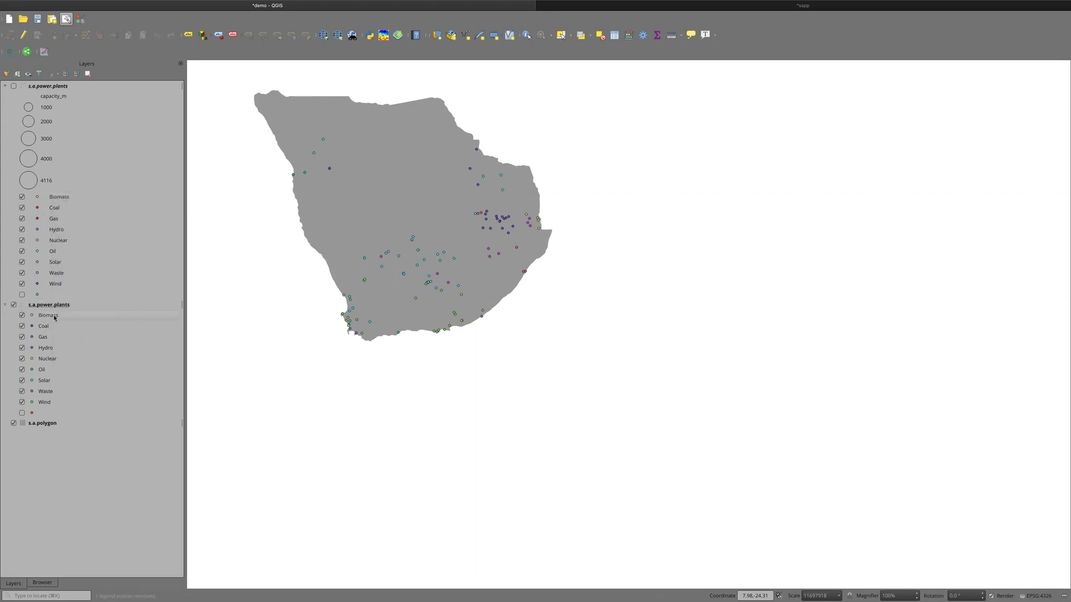
right_click(54, 318)
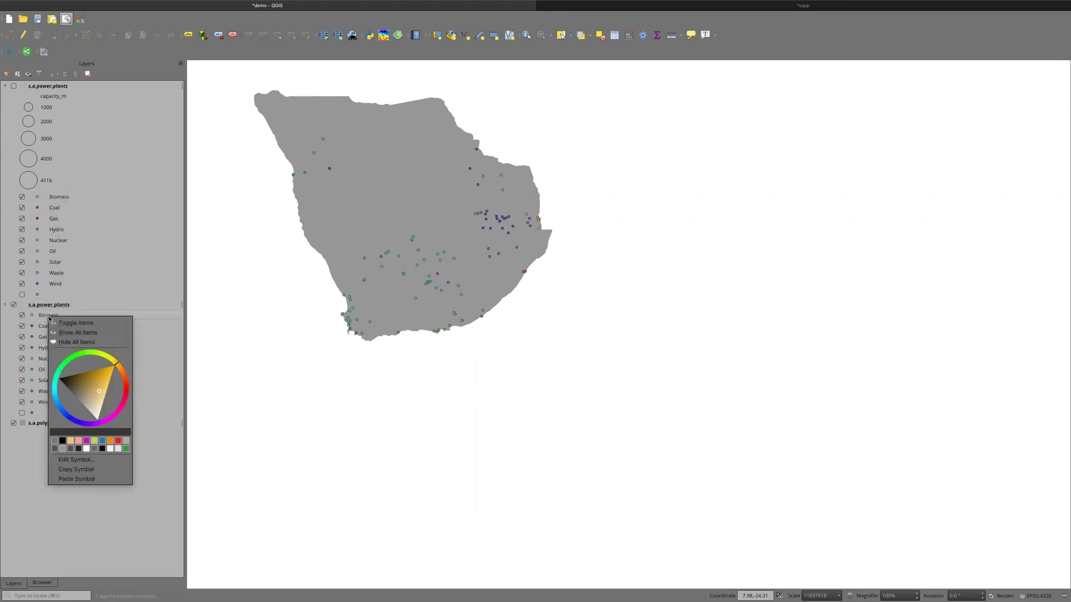
click(82, 479)
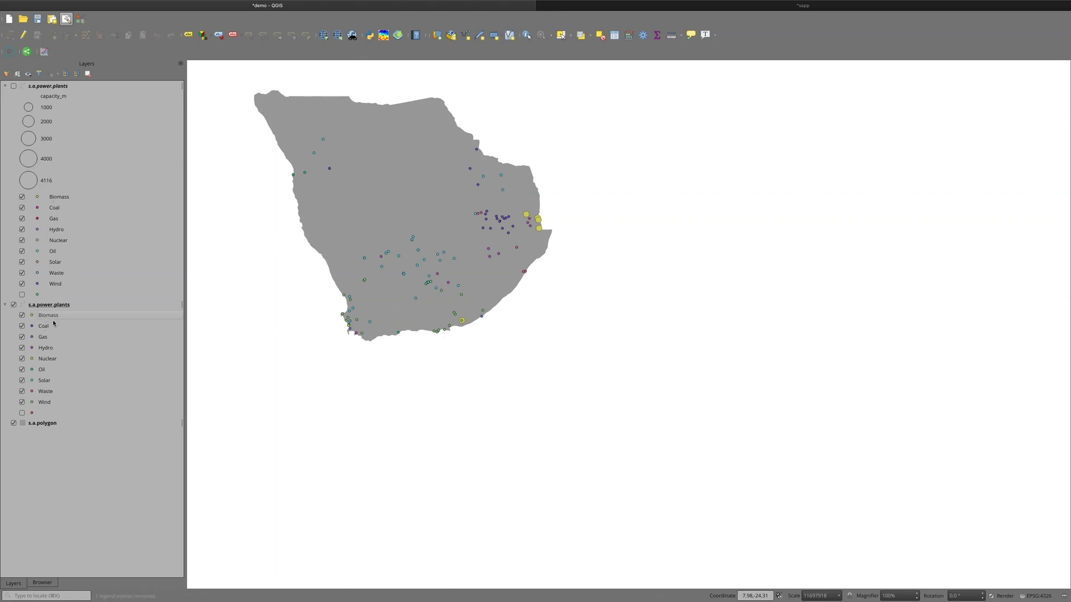
Step: Copy the first layer's Coal and Gas symbols onto the second layer's matching classes
click(13, 86)
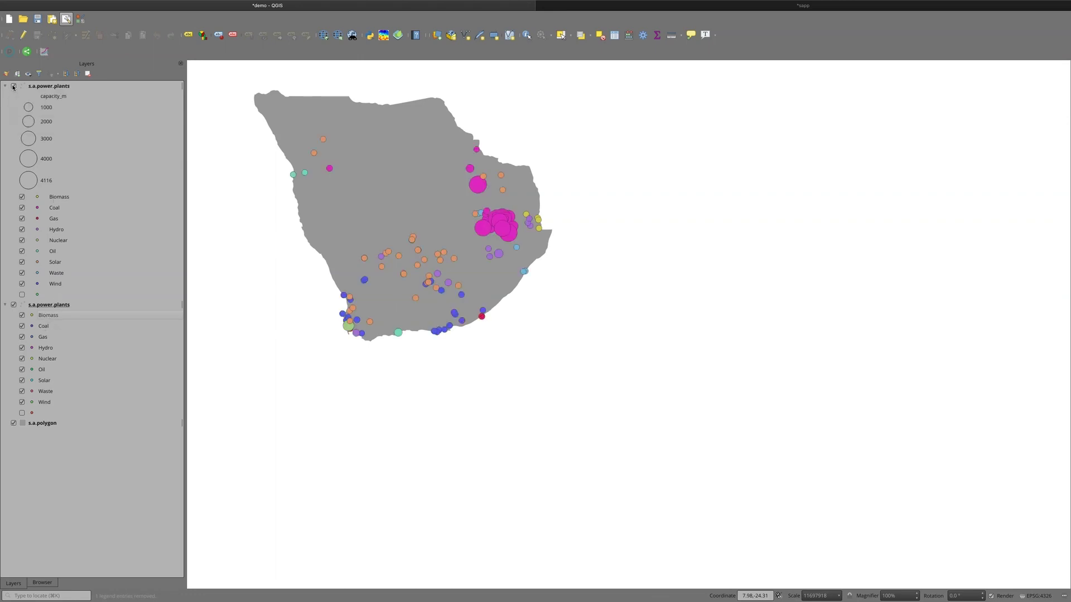
click(13, 87)
click(14, 86)
click(13, 86)
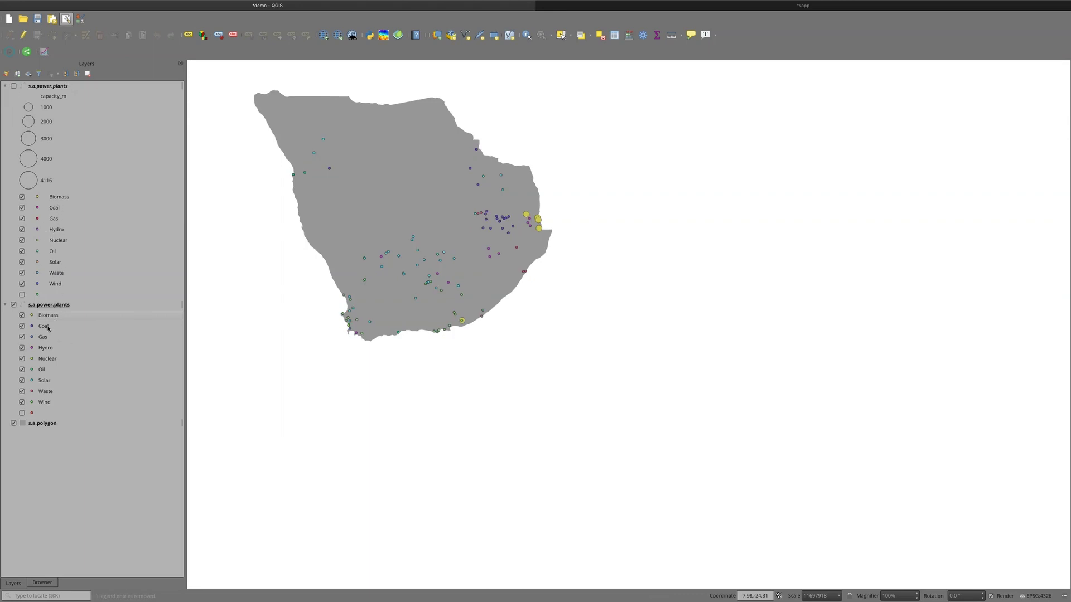
right_click(58, 210)
click(82, 360)
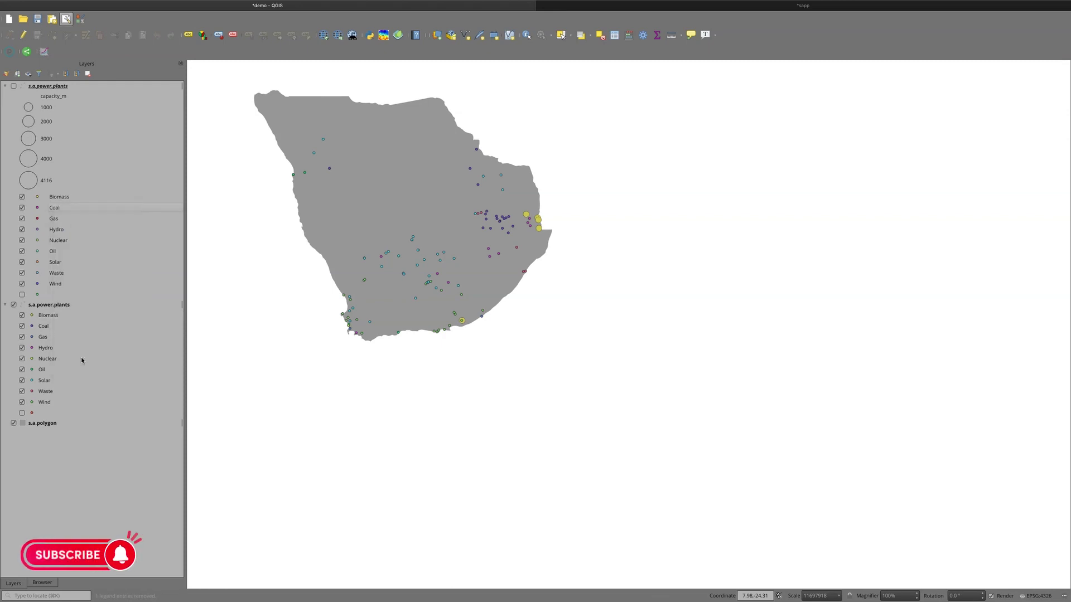
right_click(42, 325)
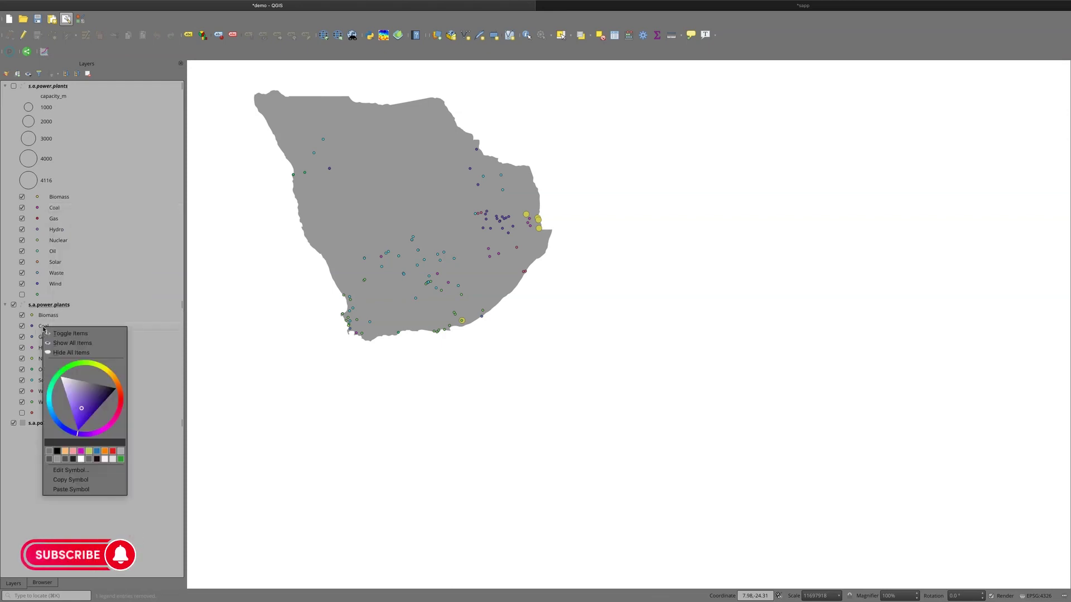
click(71, 489)
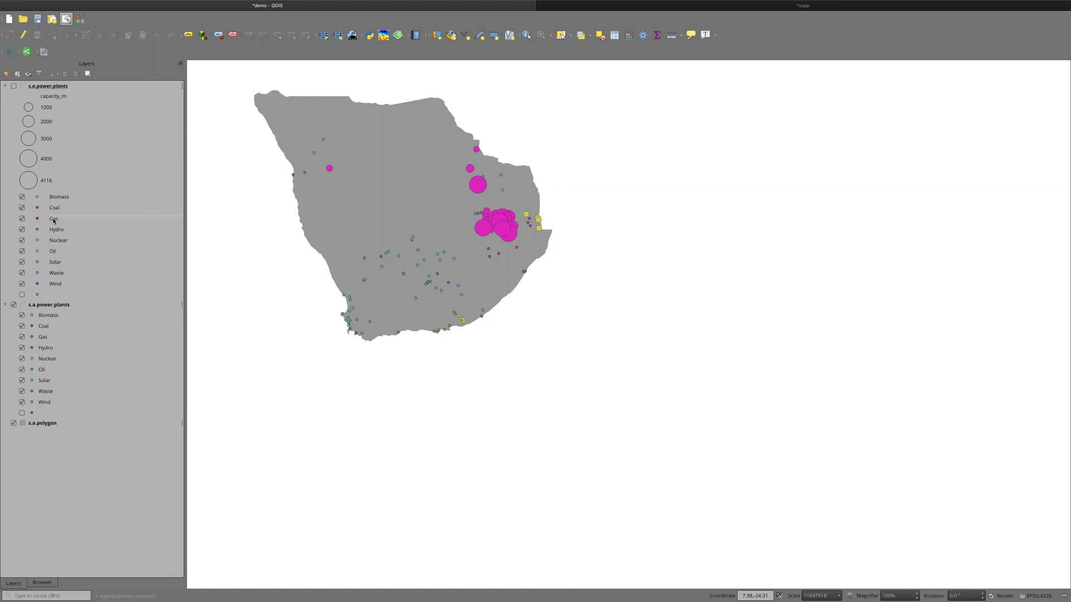
right_click(53, 221)
click(73, 372)
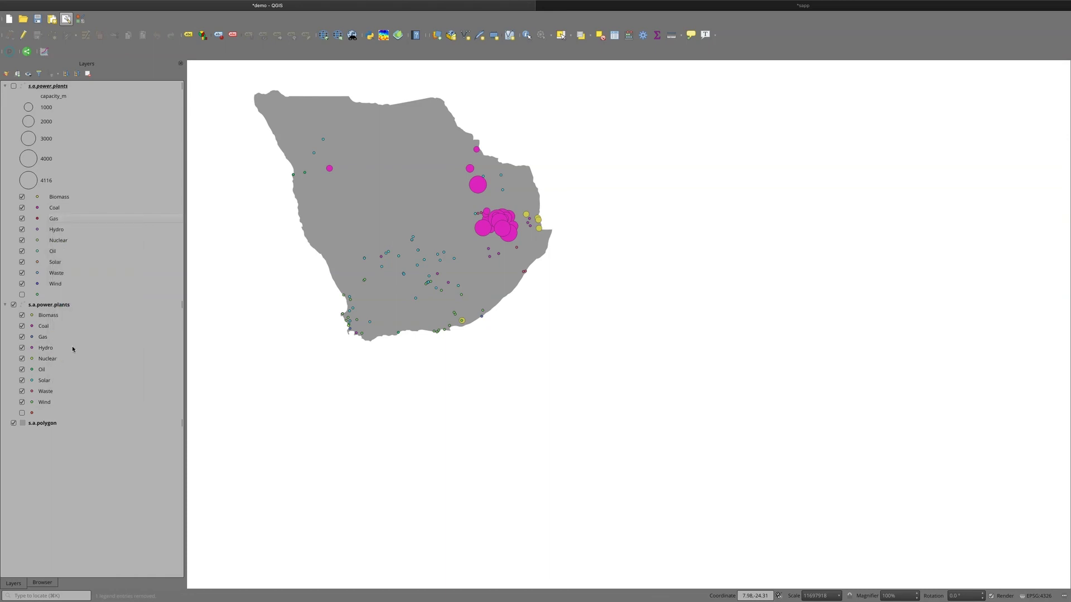
right_click(43, 338)
click(74, 501)
Step: Copy the Hydro, Nuclear and Oil symbols across to the second layer's classes
right_click(54, 229)
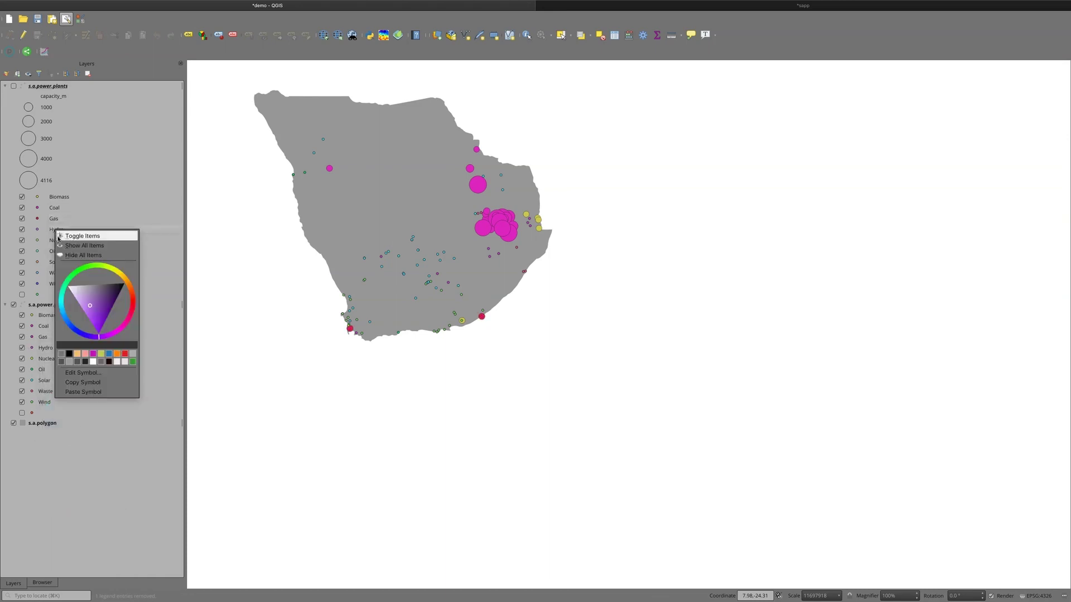
click(74, 379)
right_click(45, 348)
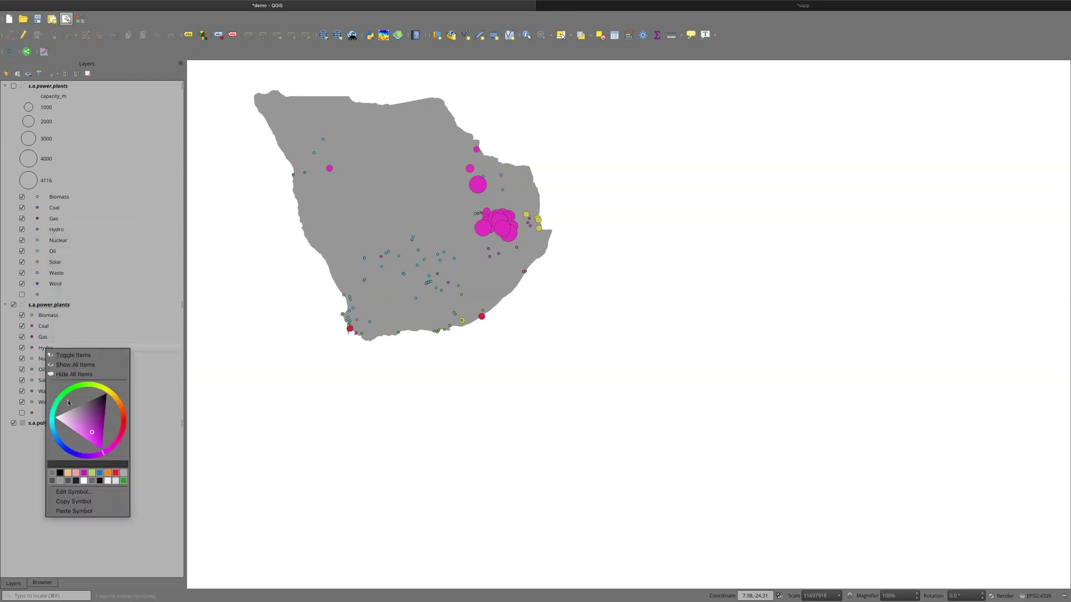
click(92, 509)
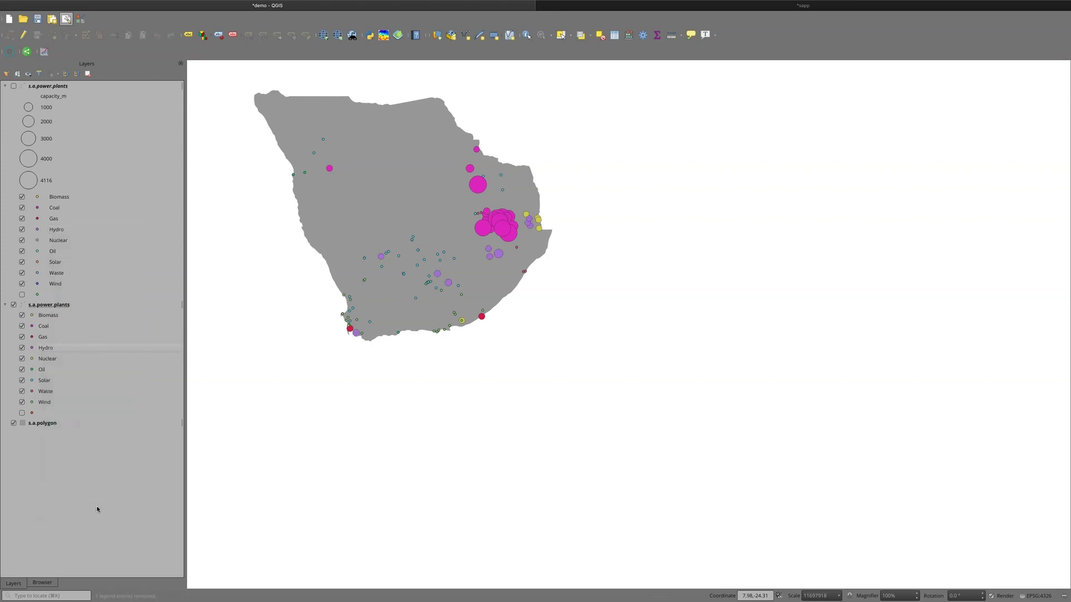
right_click(56, 240)
click(84, 392)
right_click(48, 359)
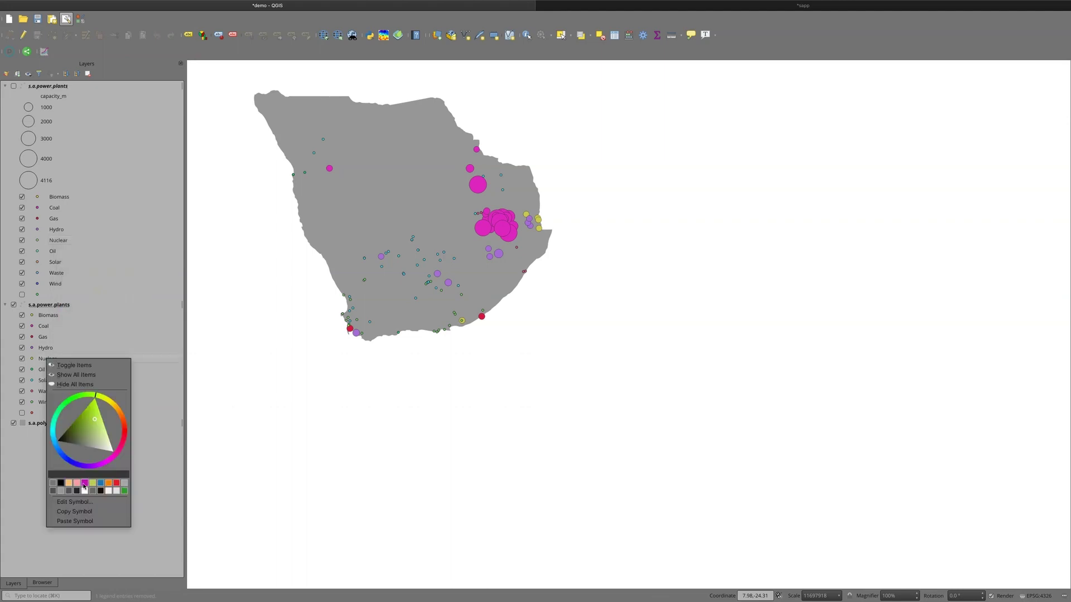
click(80, 521)
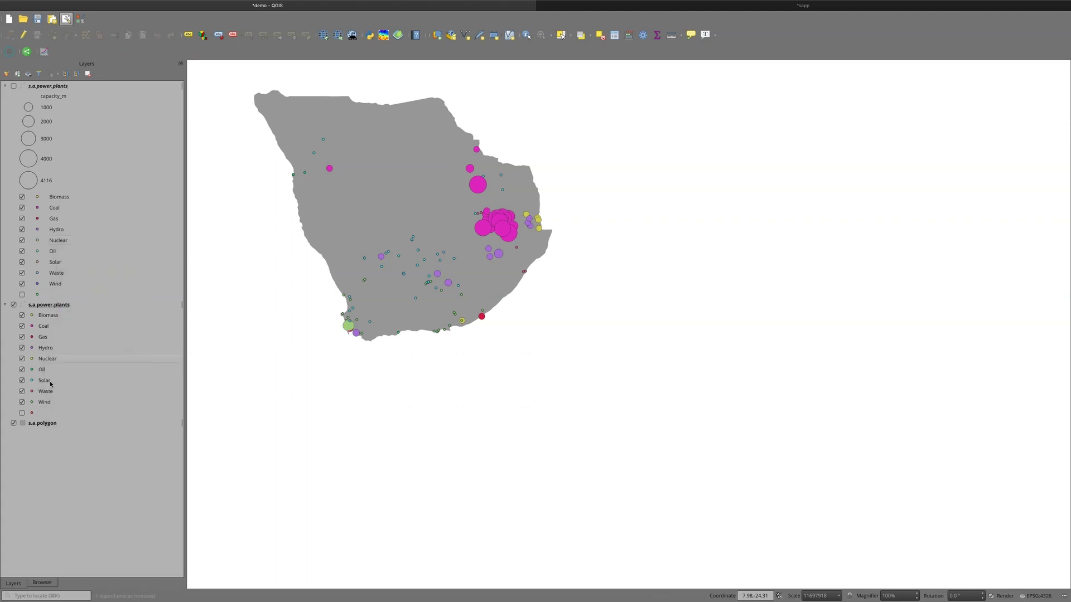
right_click(54, 251)
click(84, 402)
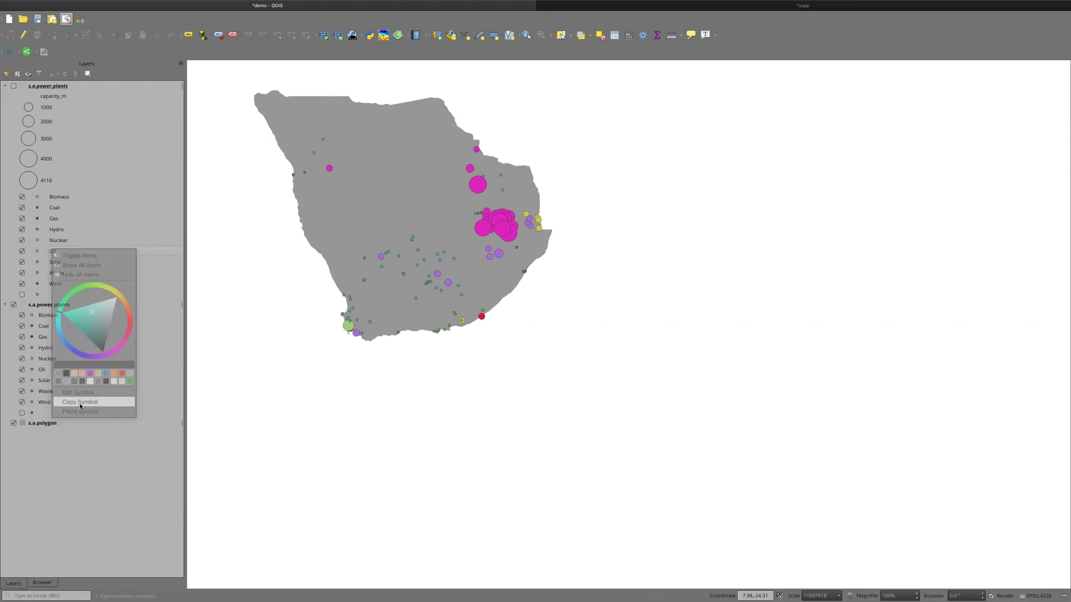
right_click(41, 368)
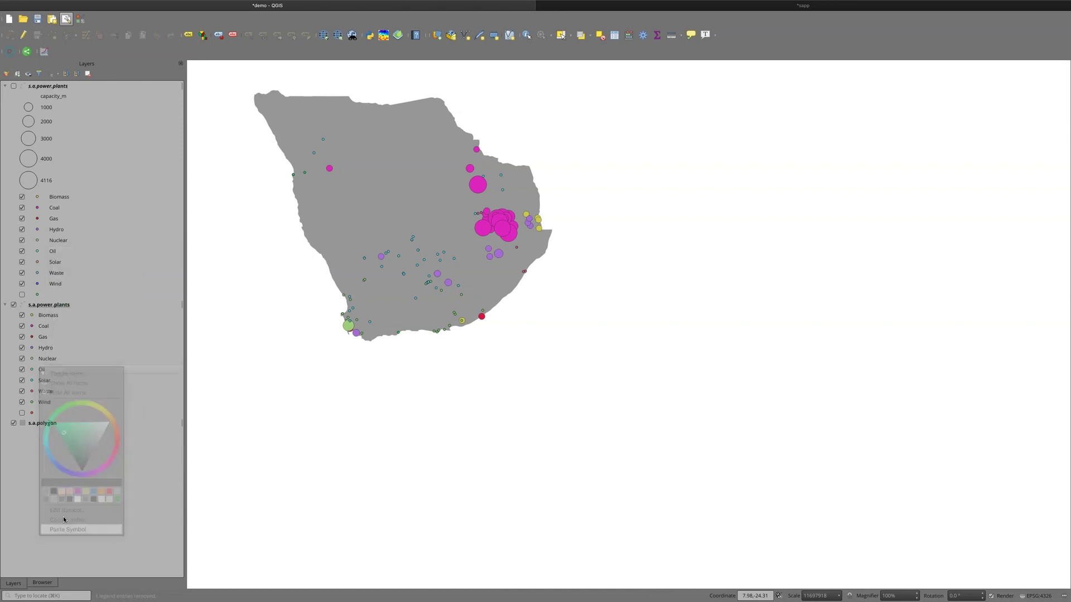
Step: Copy the Solar, Waste and Wind symbols across to the second layer's classes
right_click(56, 262)
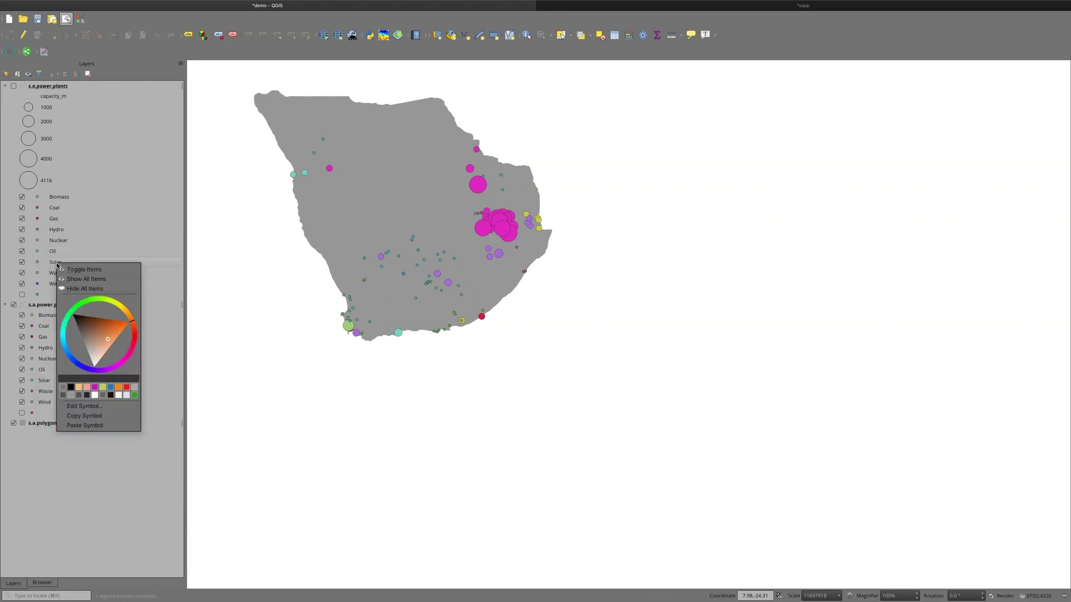
click(84, 426)
right_click(47, 381)
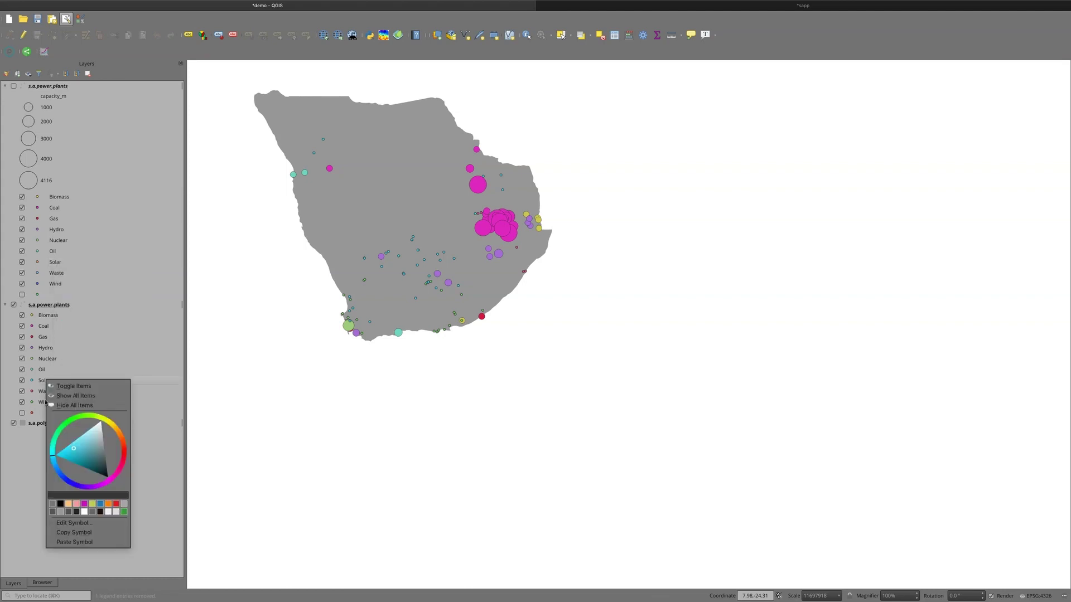
click(84, 540)
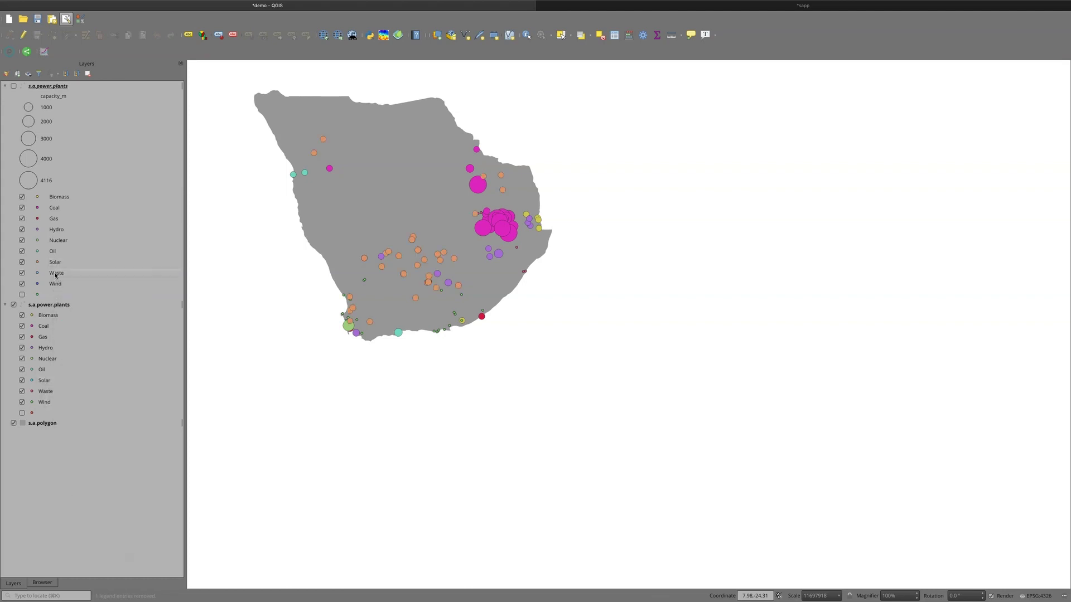
right_click(56, 273)
click(82, 427)
right_click(49, 391)
click(80, 552)
right_click(54, 287)
click(82, 440)
right_click(48, 400)
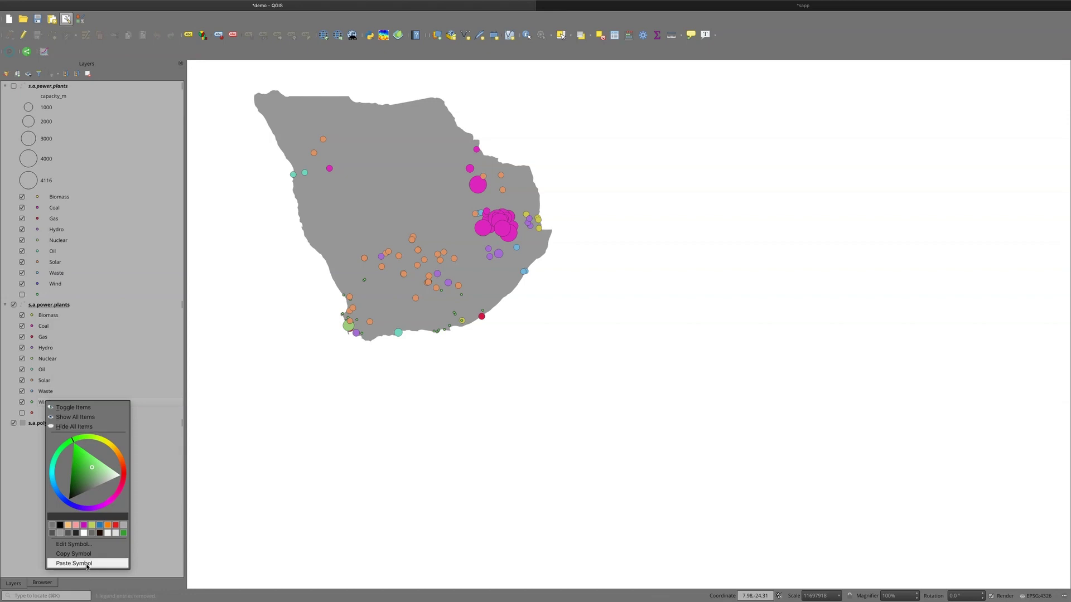
click(78, 563)
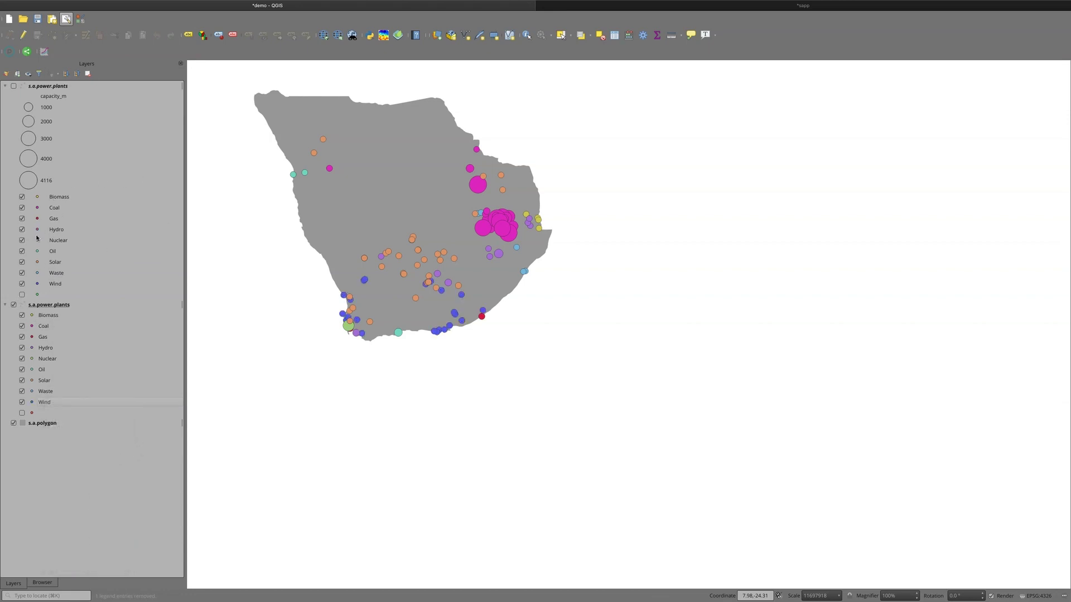
Step: Make the original power-plants layer visible and hide the second copy, comparing both
click(13, 305)
click(14, 305)
click(13, 87)
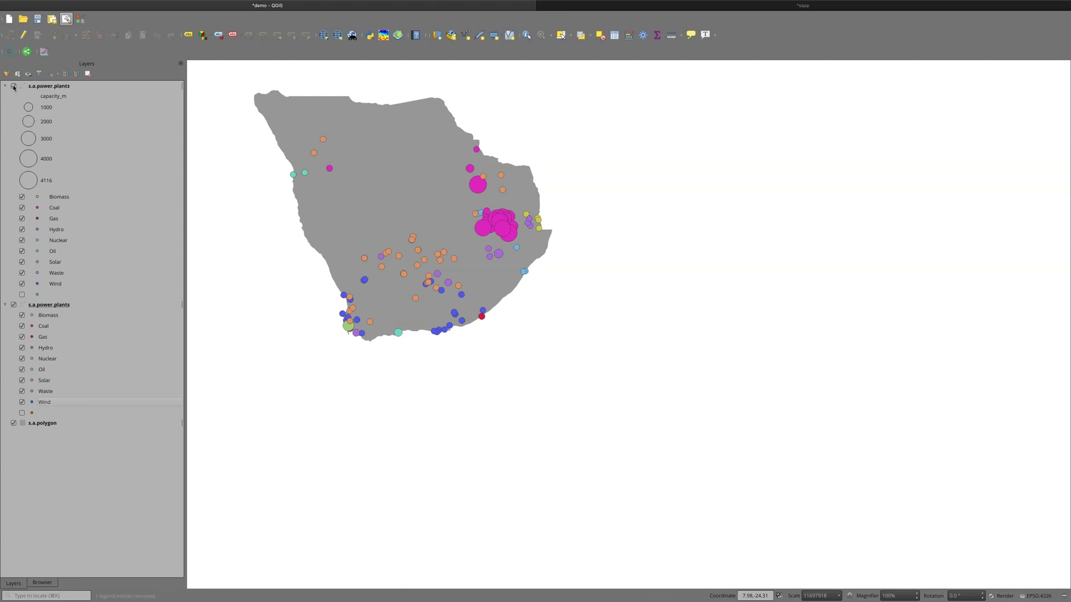
click(13, 305)
click(13, 87)
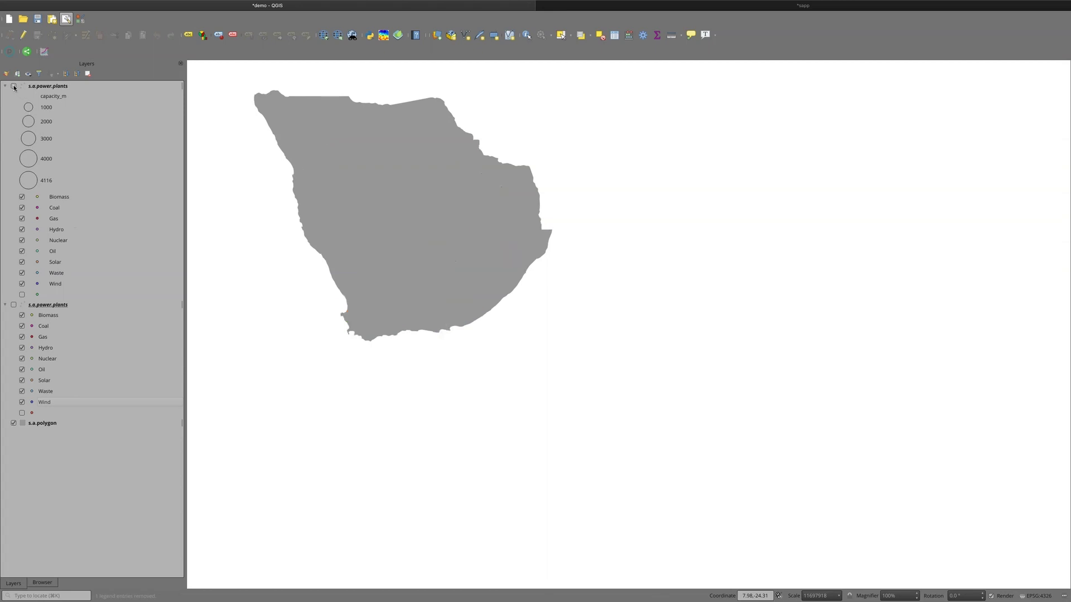
click(13, 87)
click(13, 87)
click(13, 87)
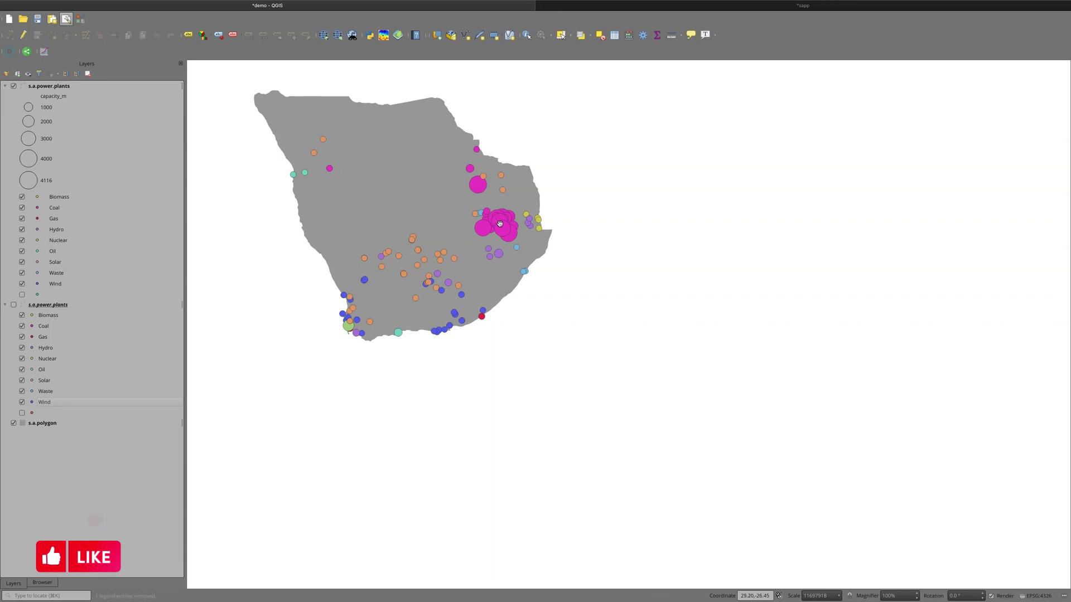
Step: Set the first power-plants layer's shared point symbol to about 60% opacity
right_click(62, 87)
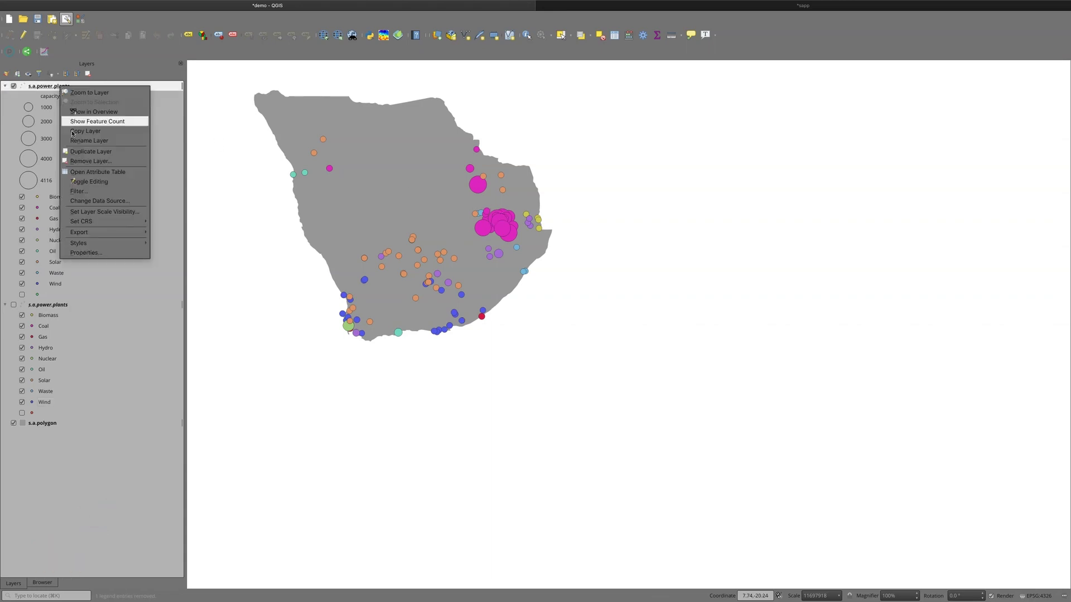
click(98, 253)
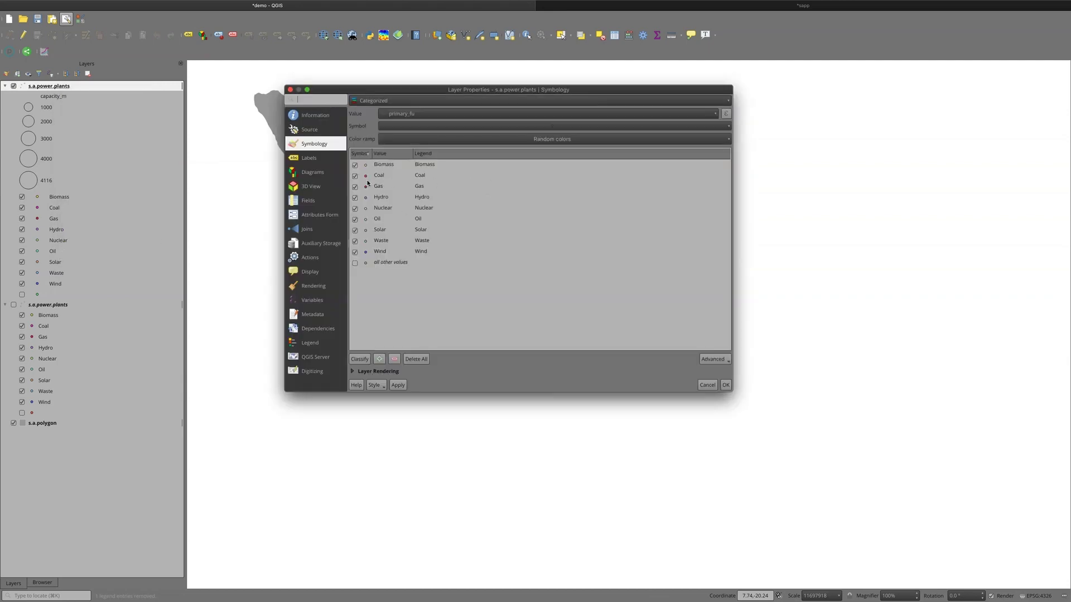
click(522, 127)
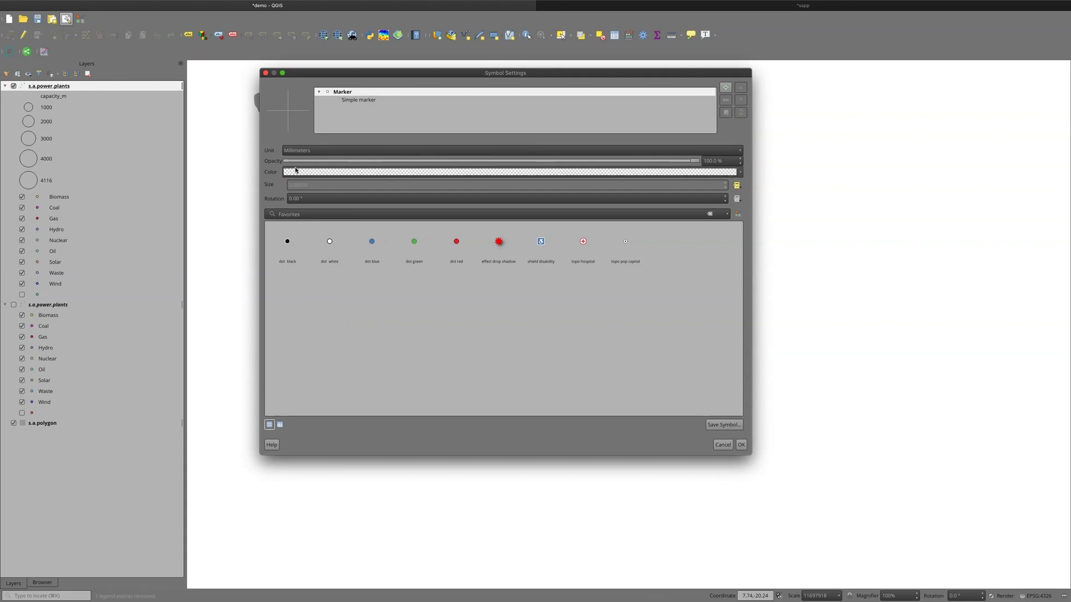
drag(692, 161, 532, 172)
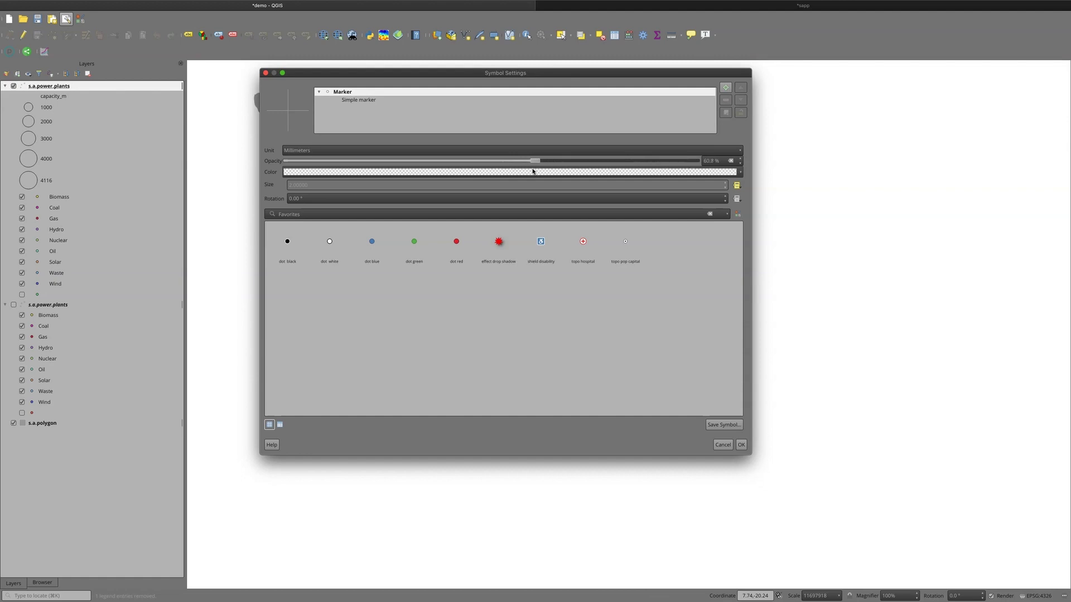
drag(531, 171, 529, 170)
click(740, 445)
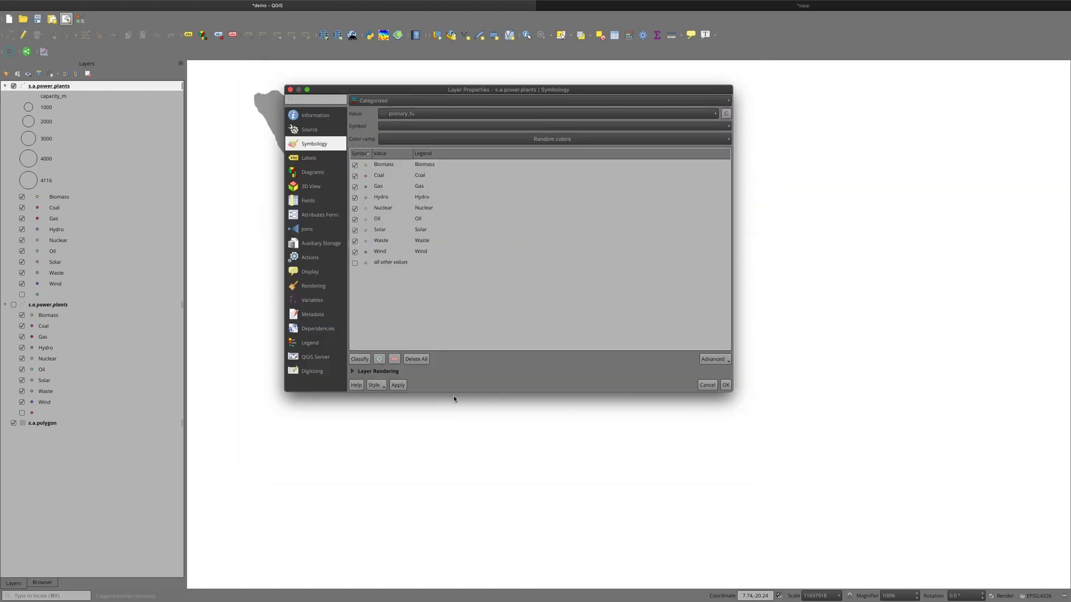
click(398, 384)
click(726, 385)
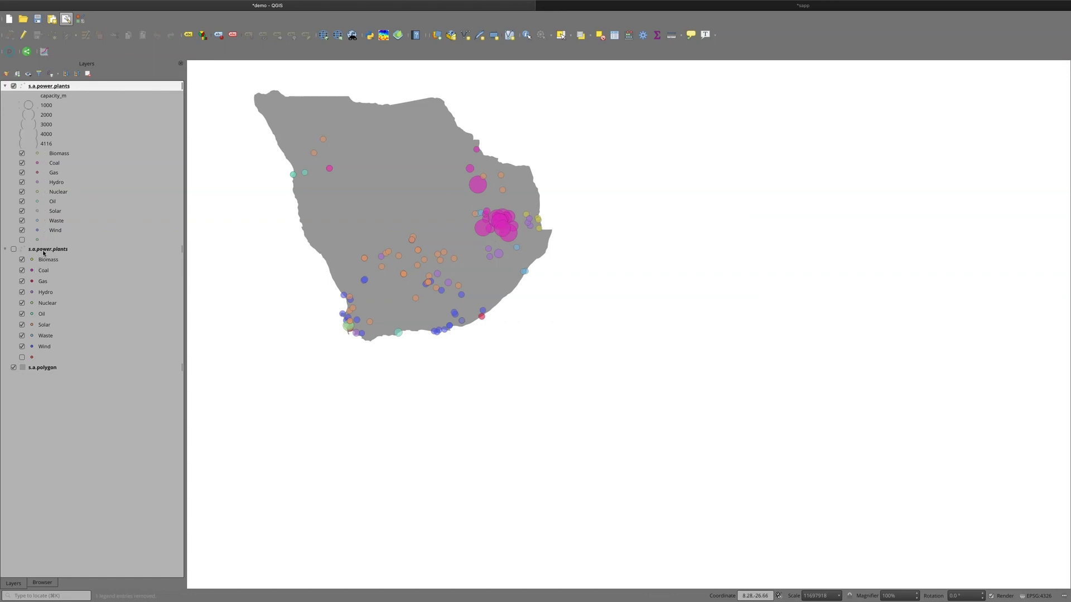
Step: Set the second power-plants layer's shared symbol opacity to 57.7%, then compare with the first layer
right_click(43, 249)
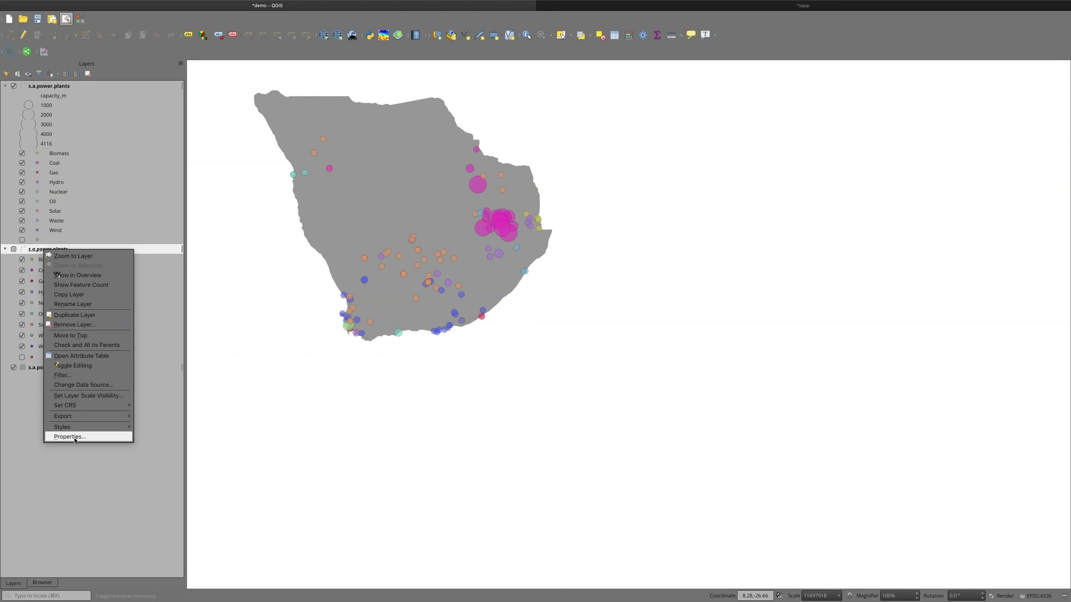
click(70, 437)
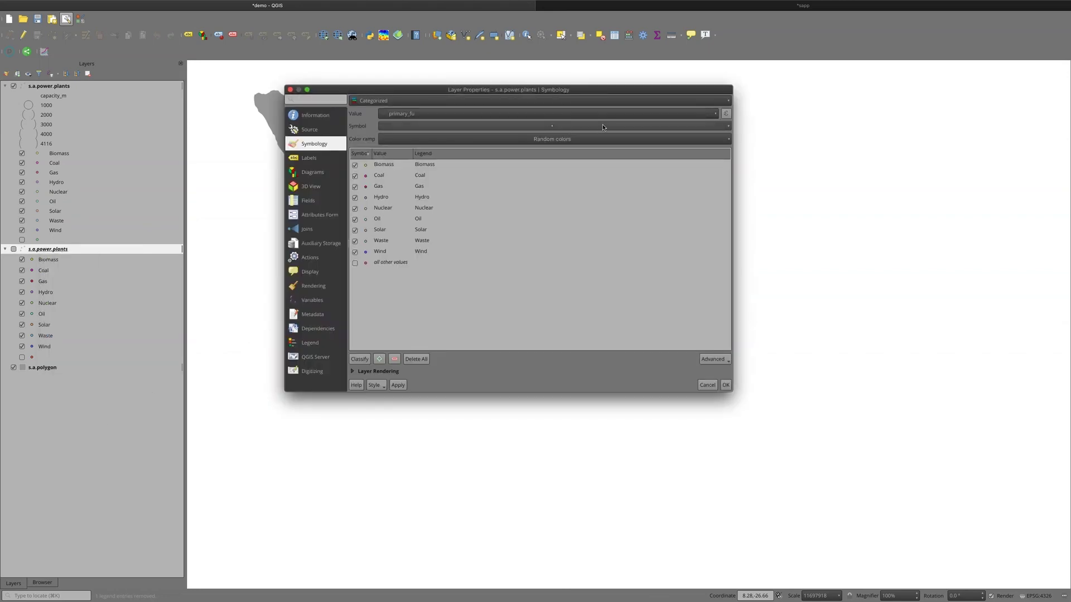
click(552, 124)
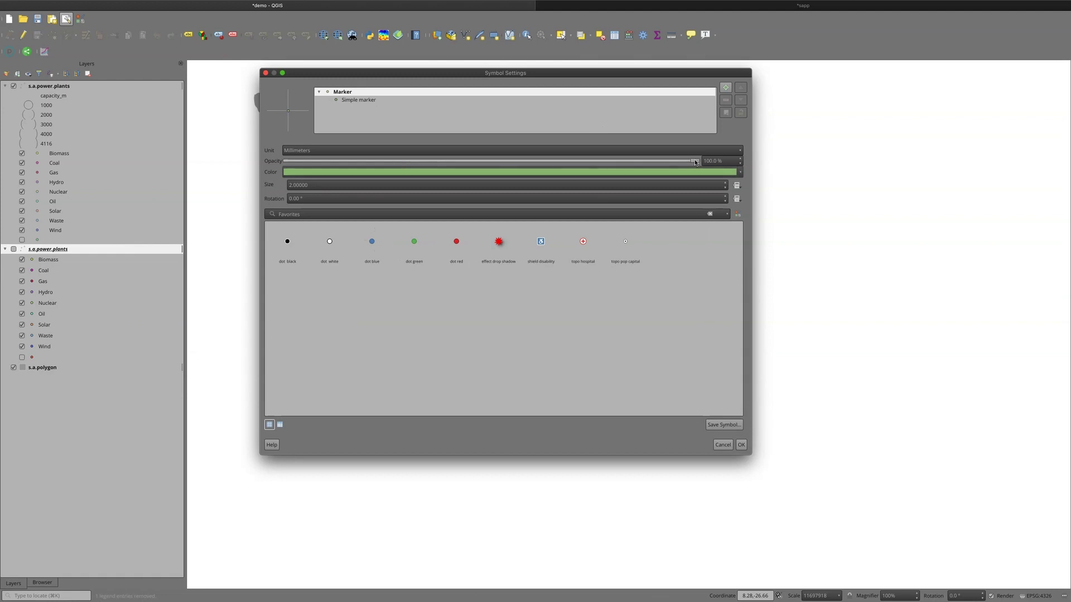
drag(695, 162, 530, 159)
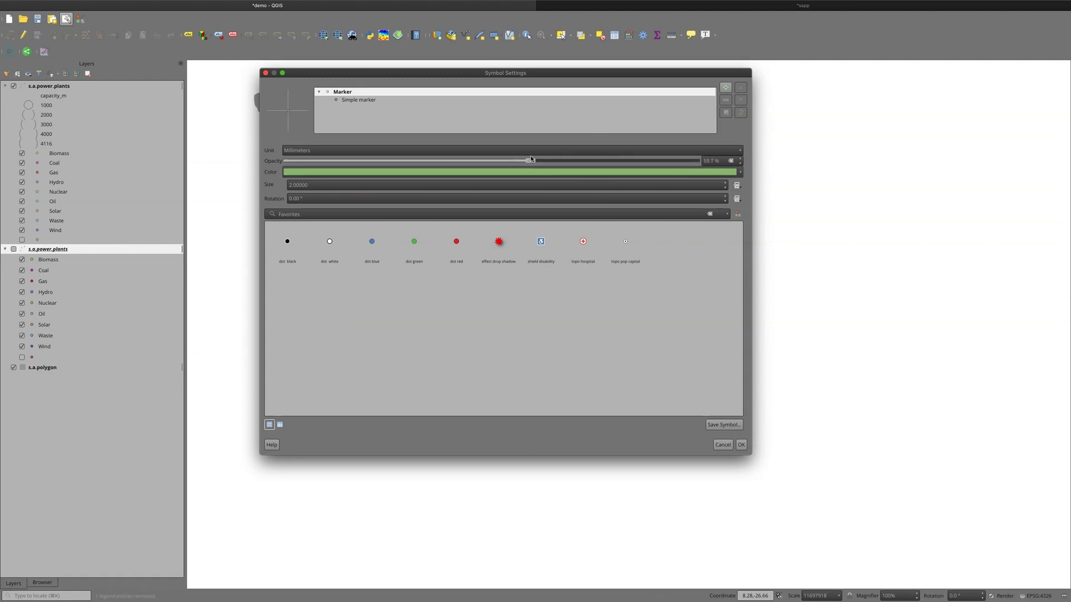
click(740, 445)
click(398, 385)
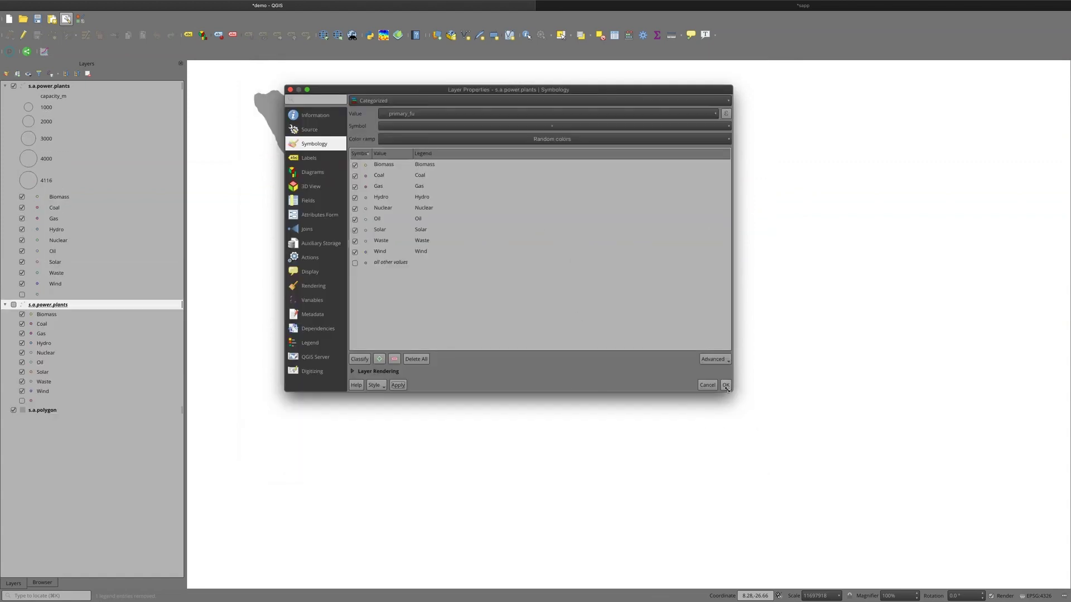
click(723, 384)
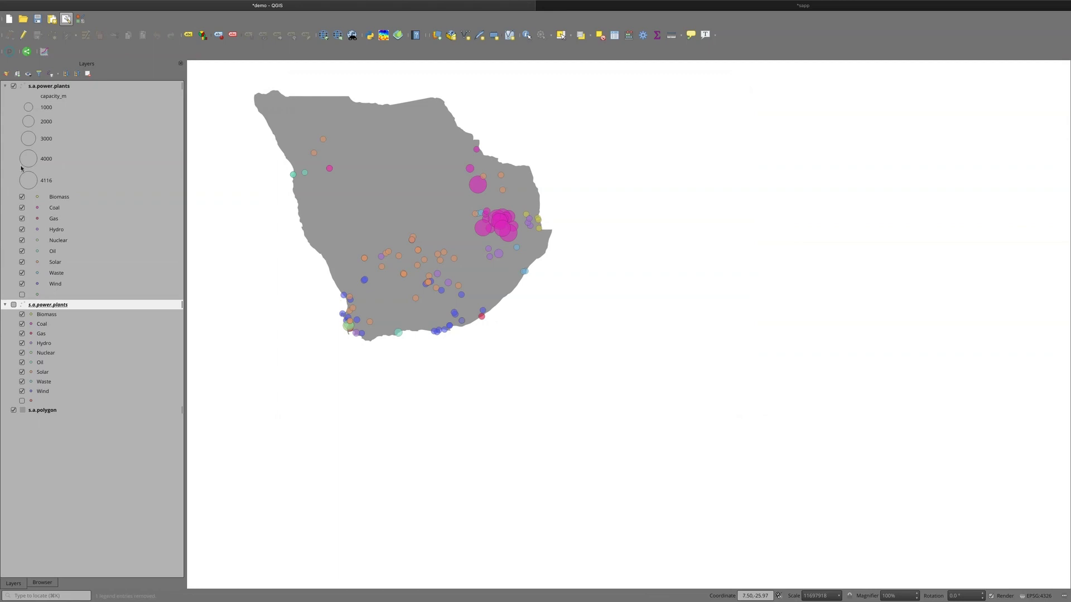
click(14, 86)
click(13, 87)
Step: Draw a map frame on the sapp layout's upper left and a legend beside it
click(715, 9)
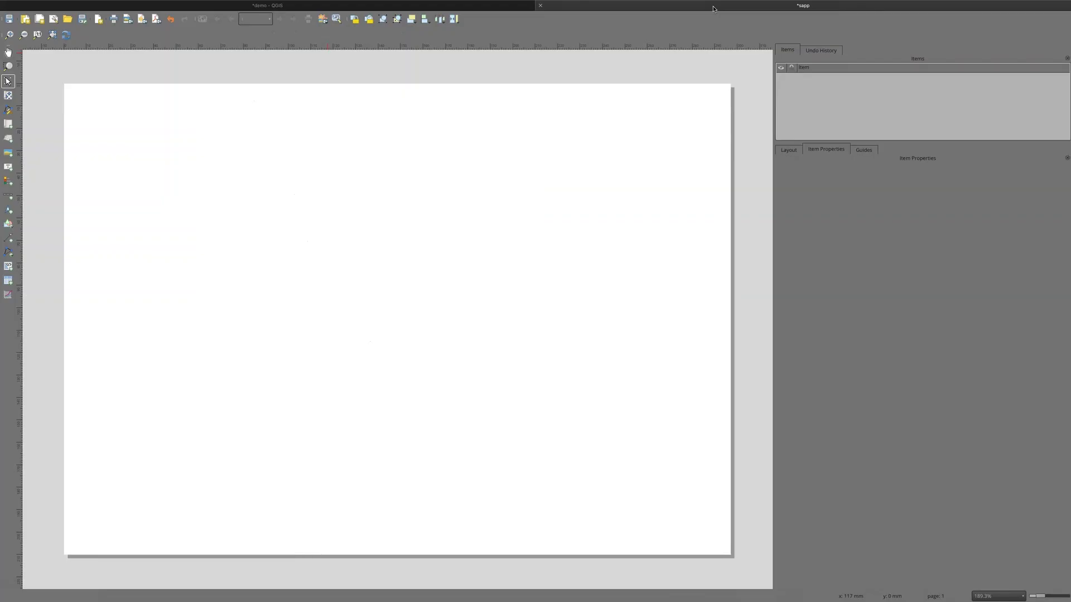
click(8, 125)
drag(79, 90, 346, 384)
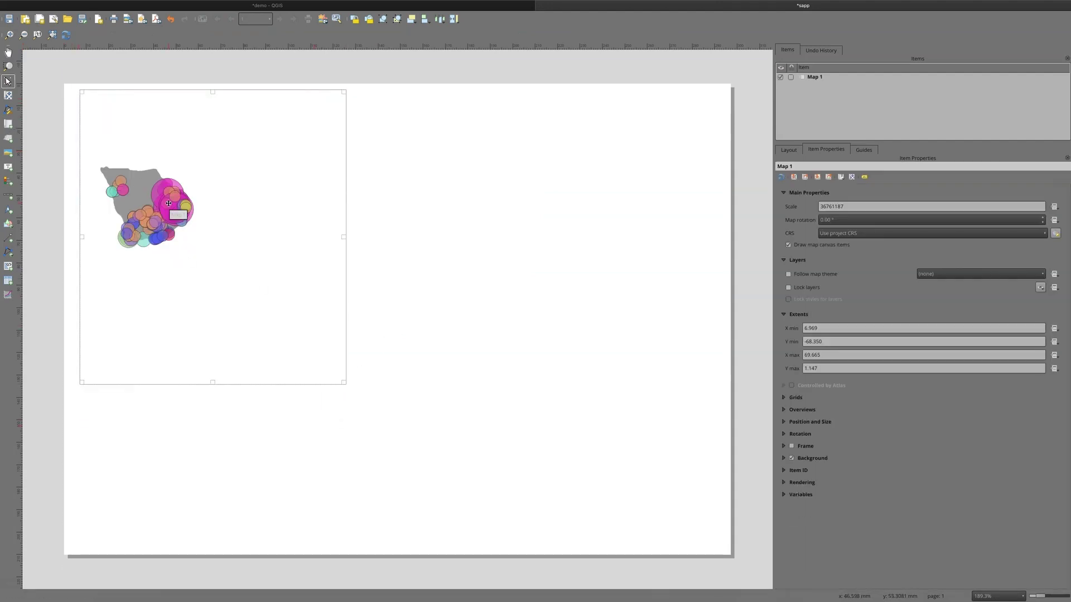
click(8, 181)
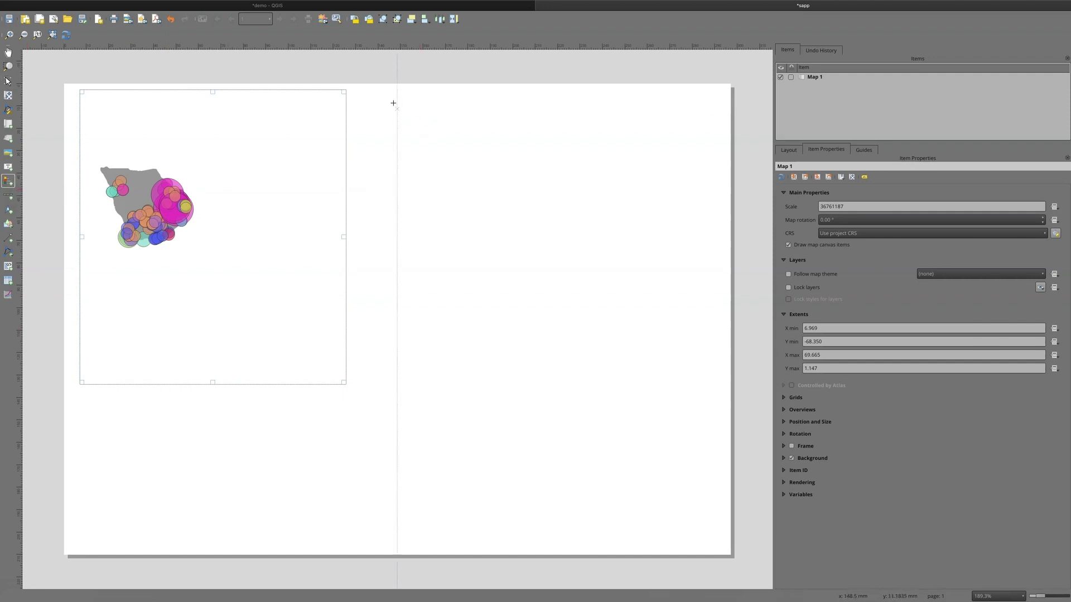
drag(396, 92, 588, 493)
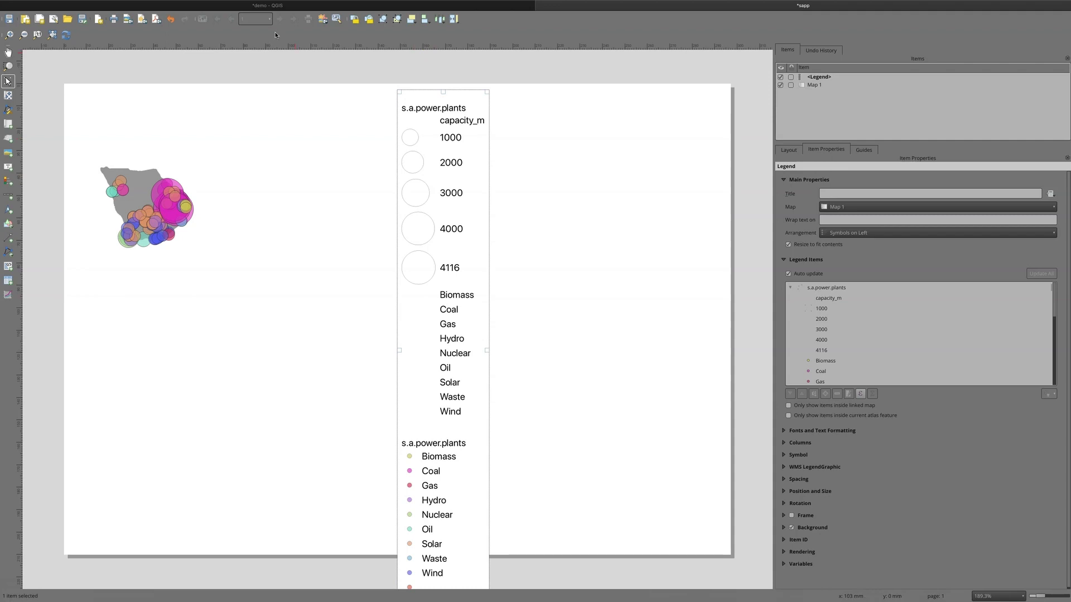
Step: Save the demo project, then return to the sapp layout, cancelling a Save as Template
click(218, 8)
click(36, 22)
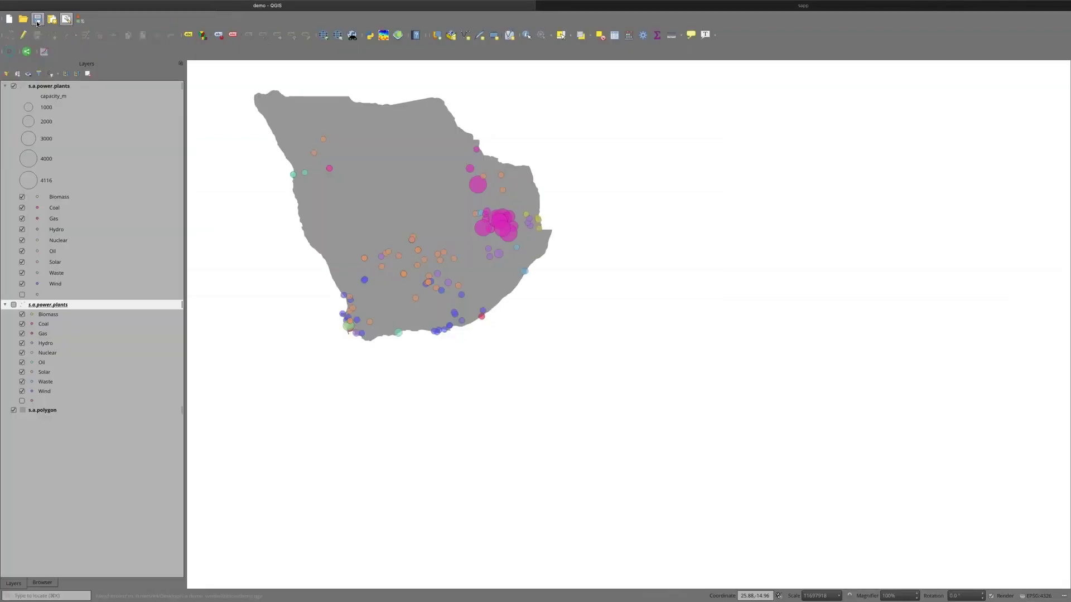
click(757, 5)
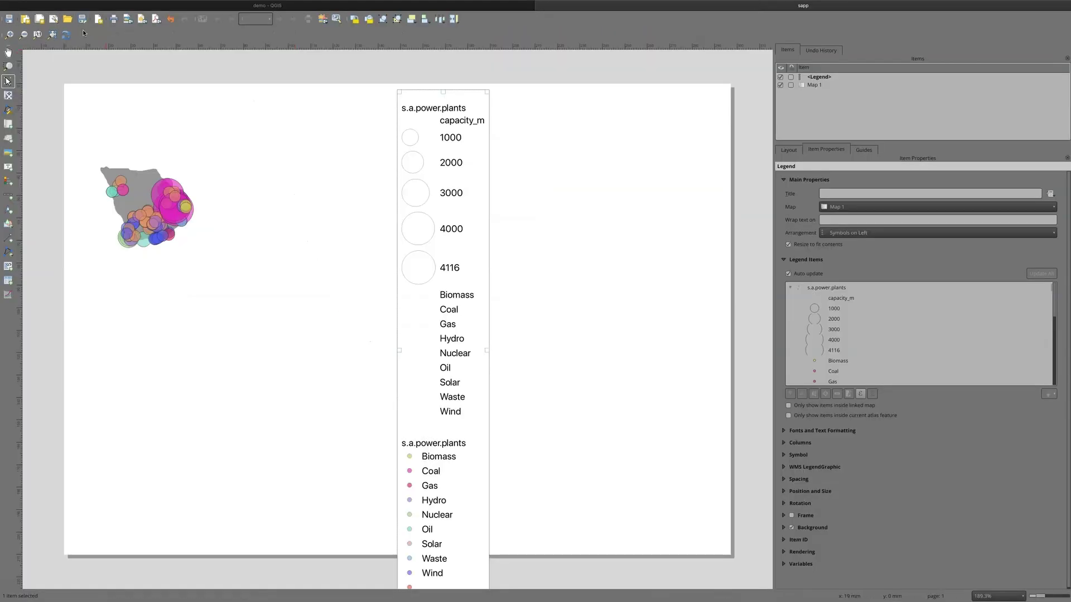
click(82, 20)
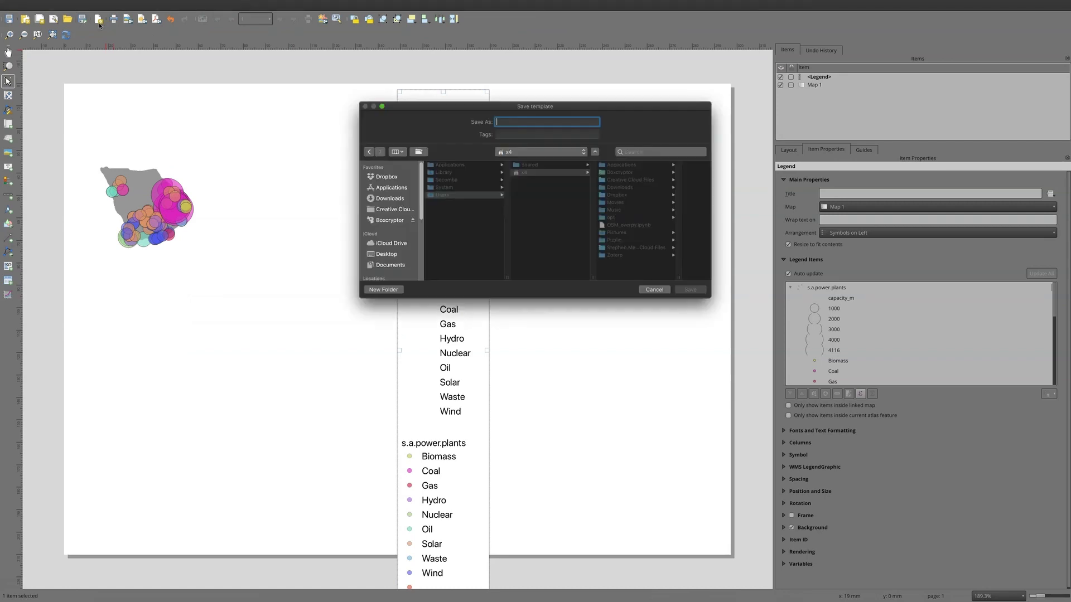
click(652, 290)
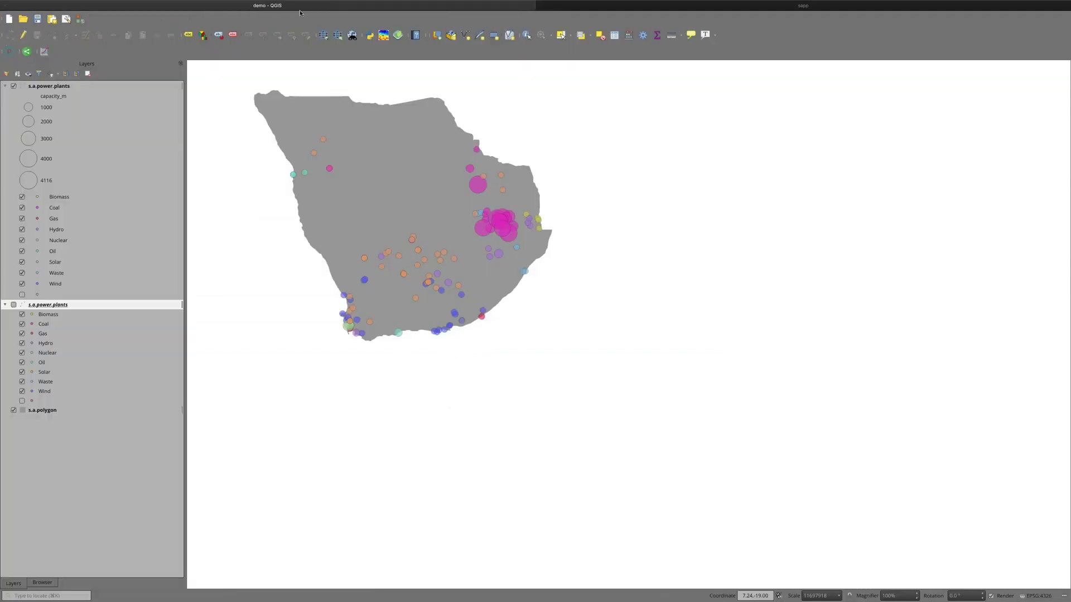
click(700, 8)
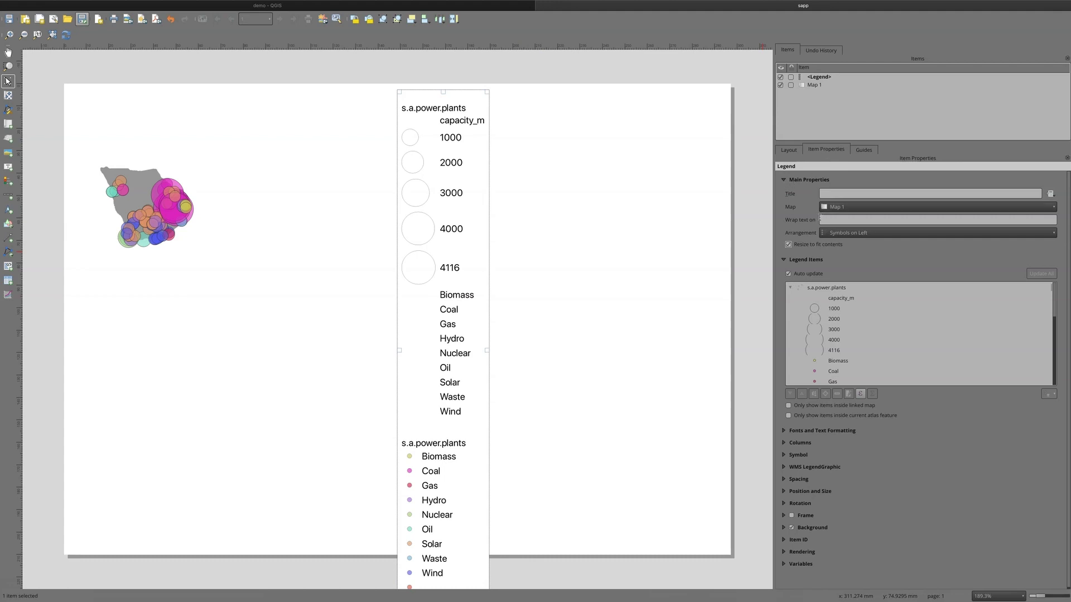
Step: Turn off legend auto-update and retitle the first plant group 'South Africa | Power Plant Capacity'
click(788, 274)
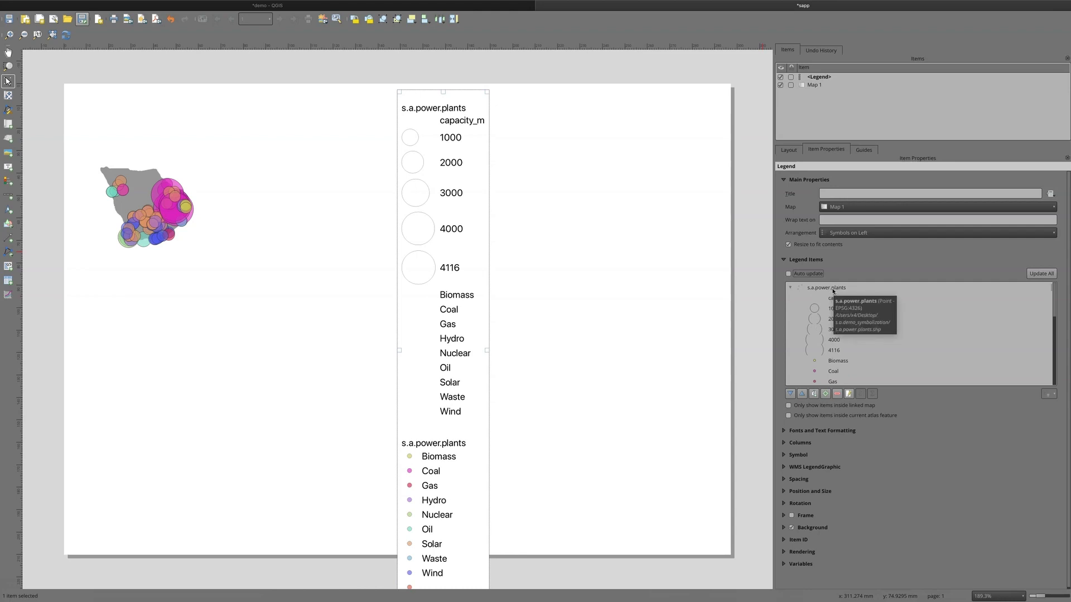
double_click(826, 288)
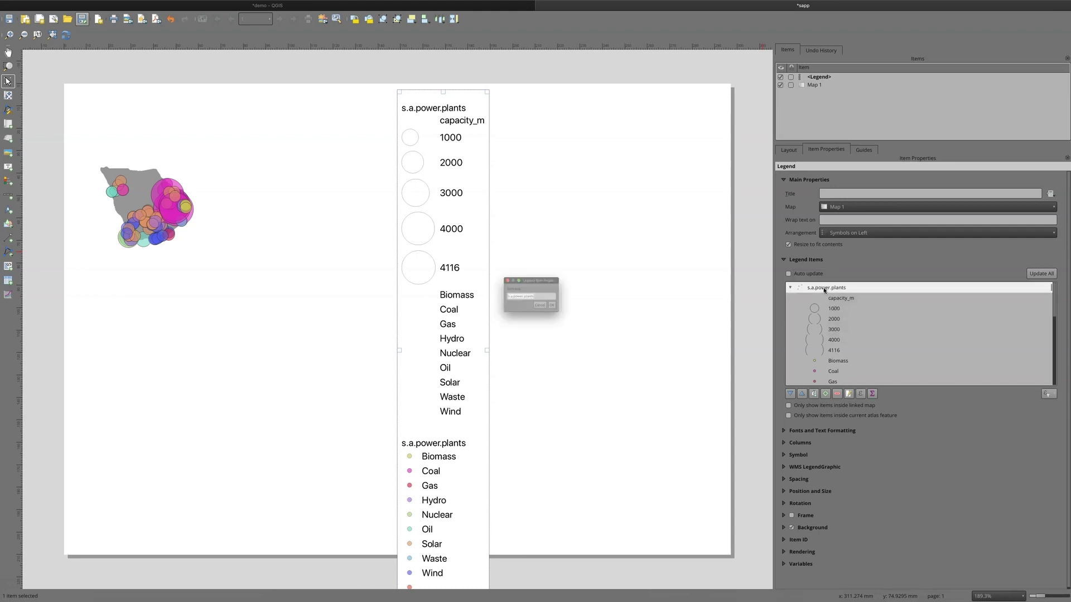
key(ctrl+a)
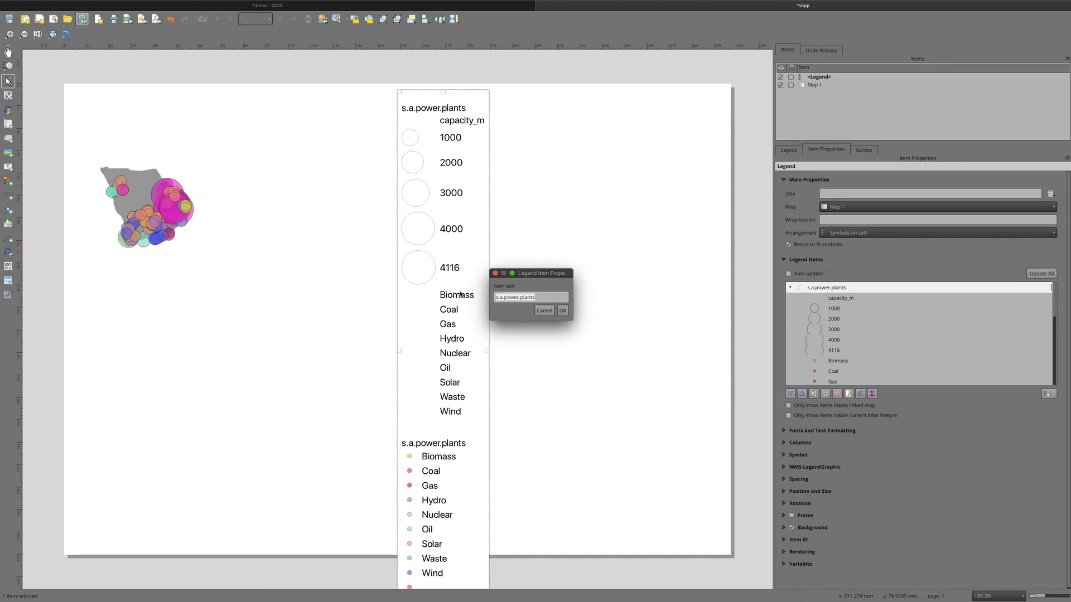
text(S)
text(ou)
text(th Africa | Power Plan)
text(t Capacity)
click(562, 311)
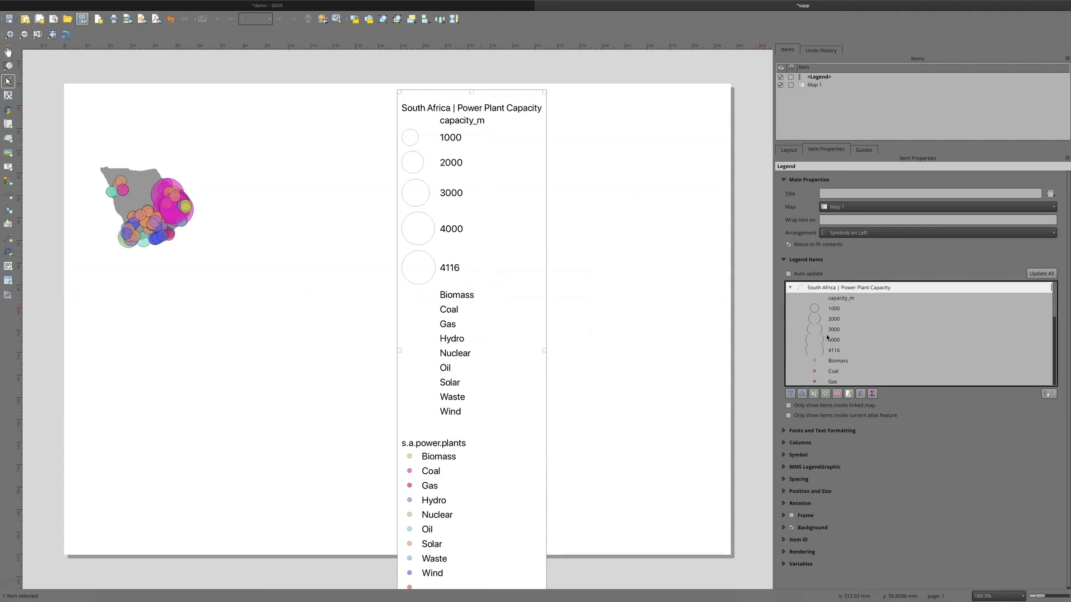
Step: Relabel the capacity_m legend entry as 'plant capacity (MW)'
double_click(843, 299)
key(Home)
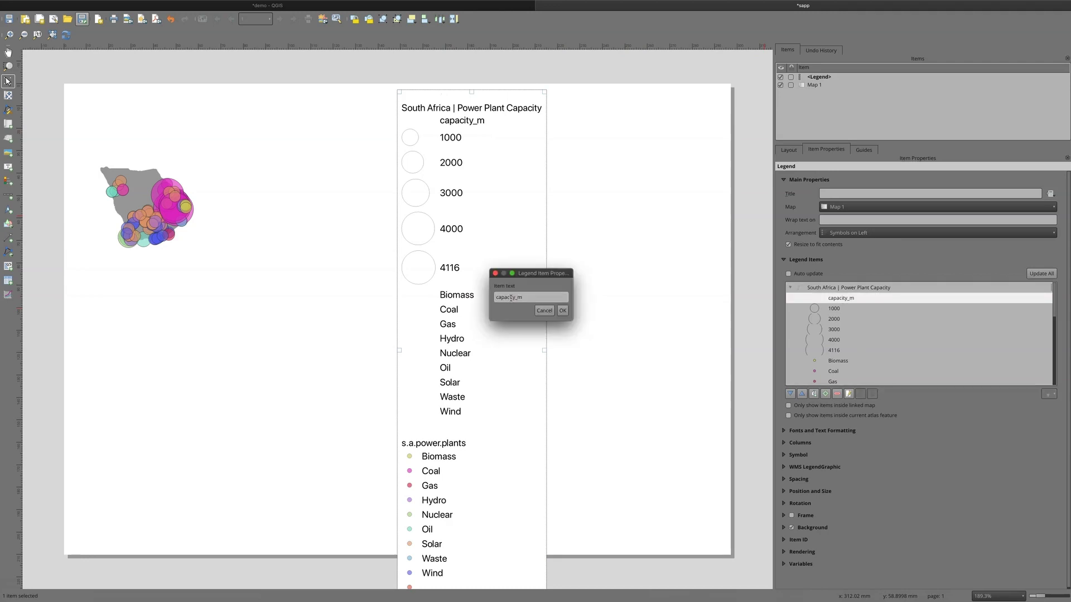
key(ctrl+a)
text(plant capacity (MW)
Step: Remove the empty row and uncoloured Biomass–Wind entries from the capacity legend group
click(563, 310)
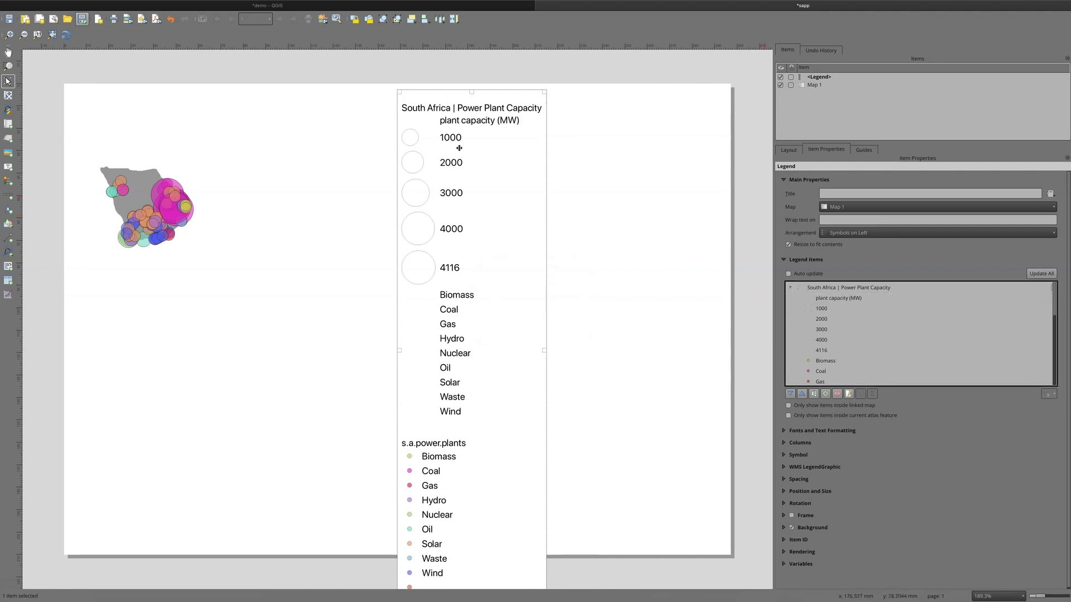
scroll(852, 360, down, 2)
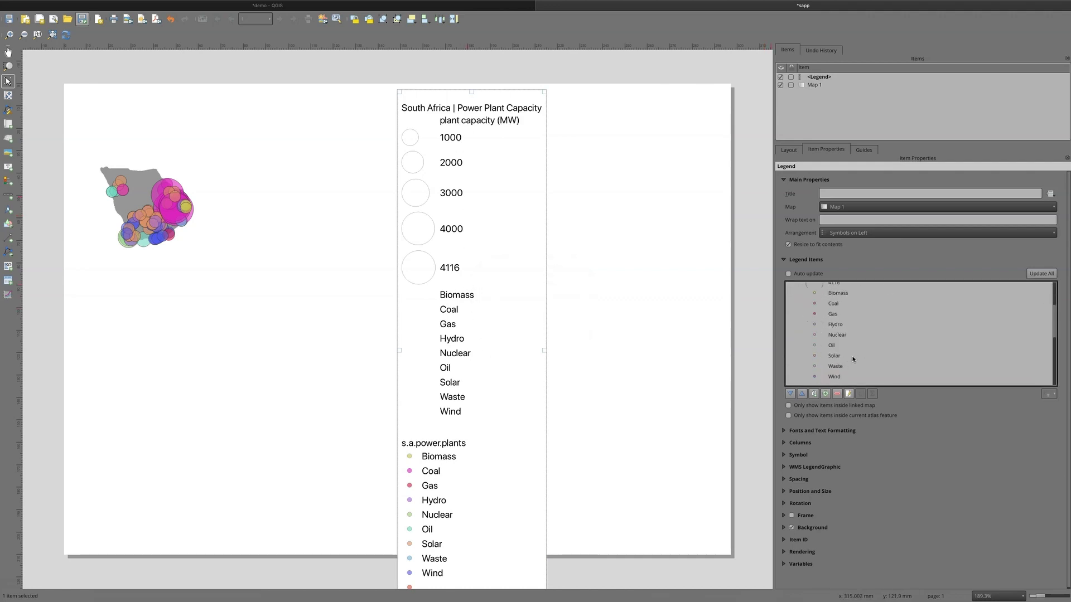
scroll(853, 360, down, 1)
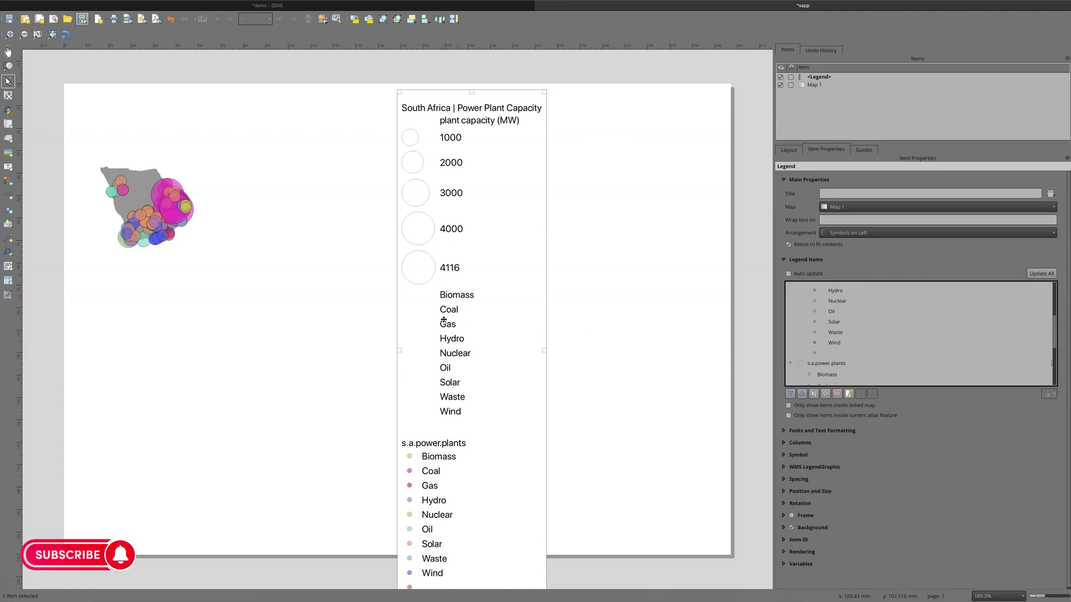
click(817, 353)
click(838, 394)
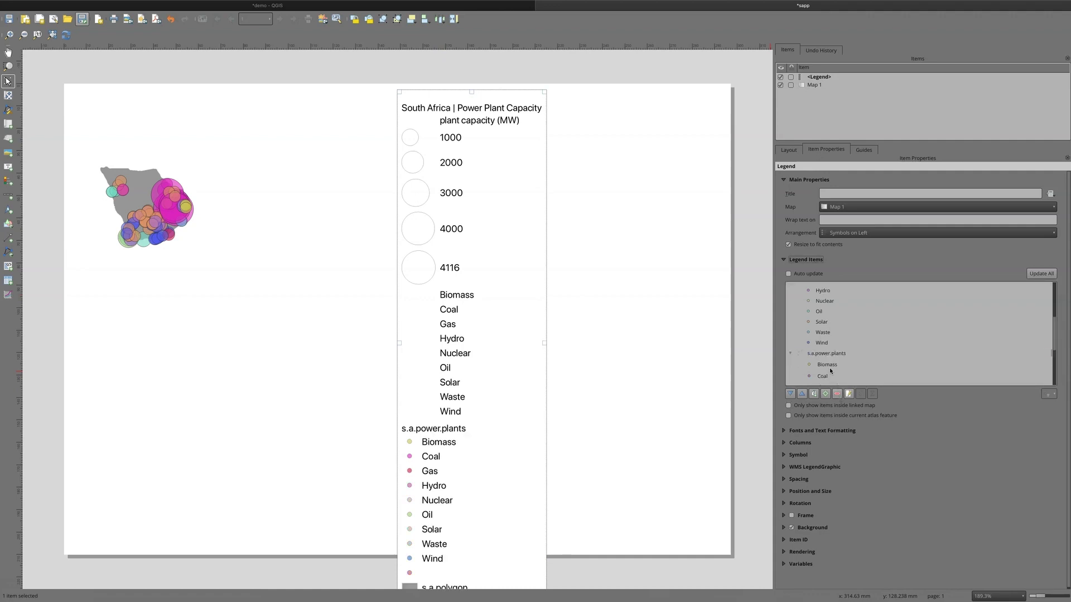
click(824, 343)
scroll(836, 333, up, 2)
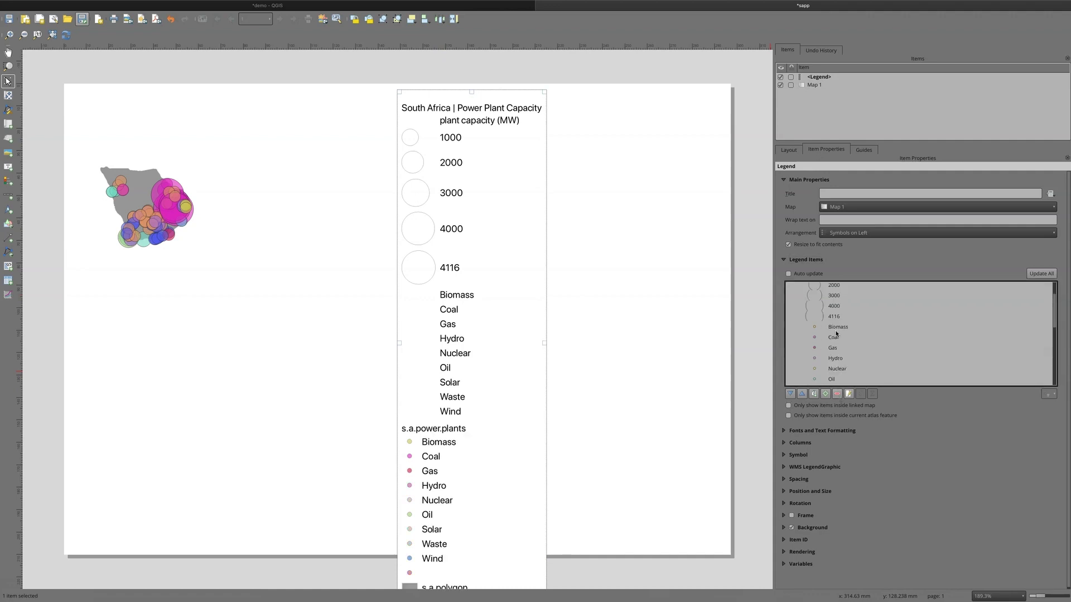
shift+click(836, 328)
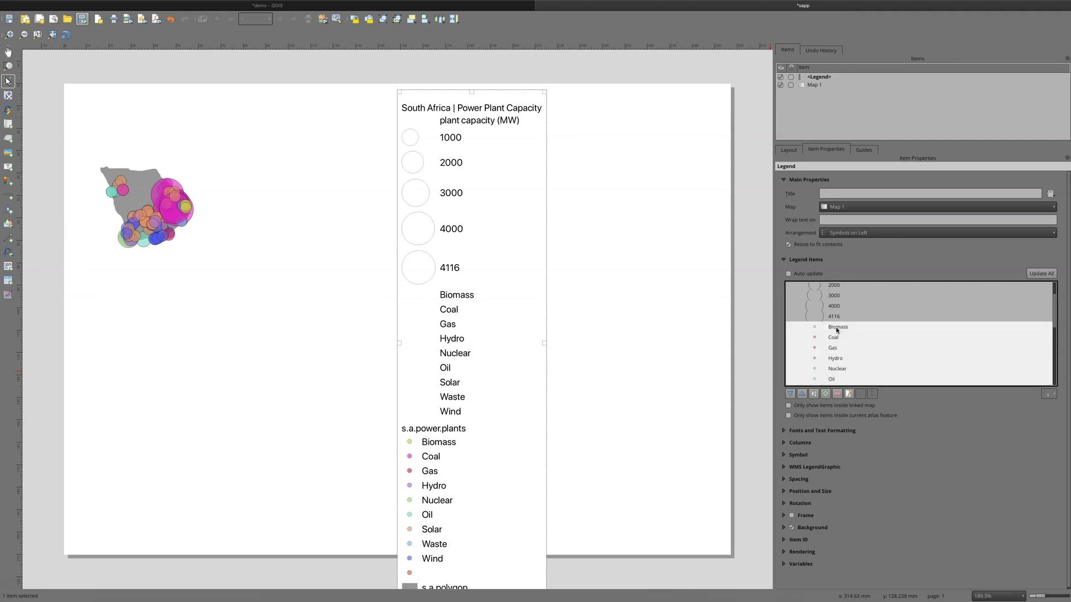
click(837, 395)
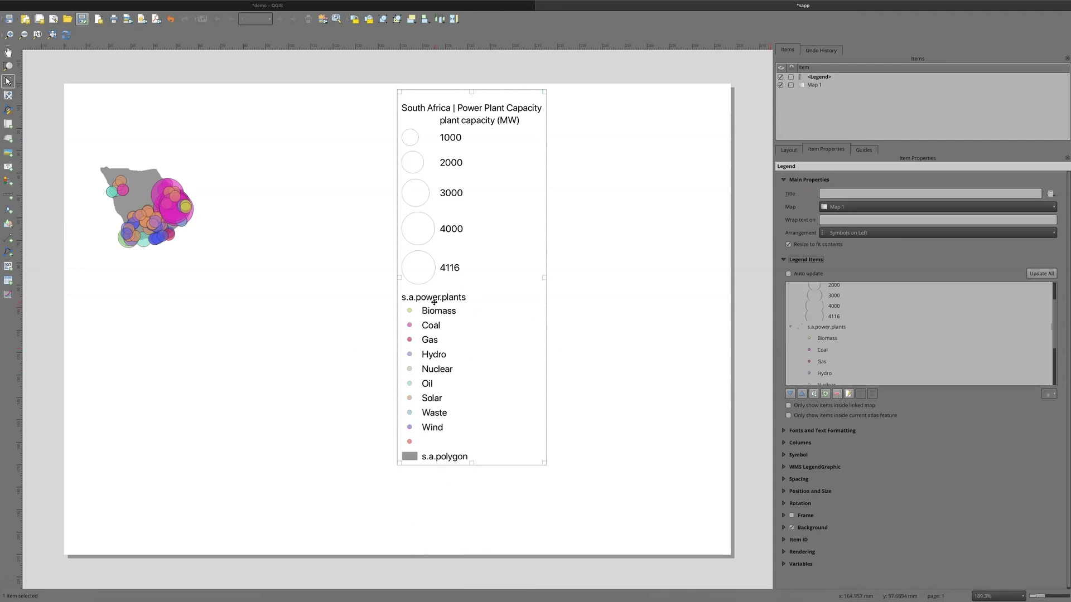
Step: Rename the s.a.power.plants fuel group legend label to 'plant fuel type'
double_click(828, 329)
drag(521, 298, 469, 298)
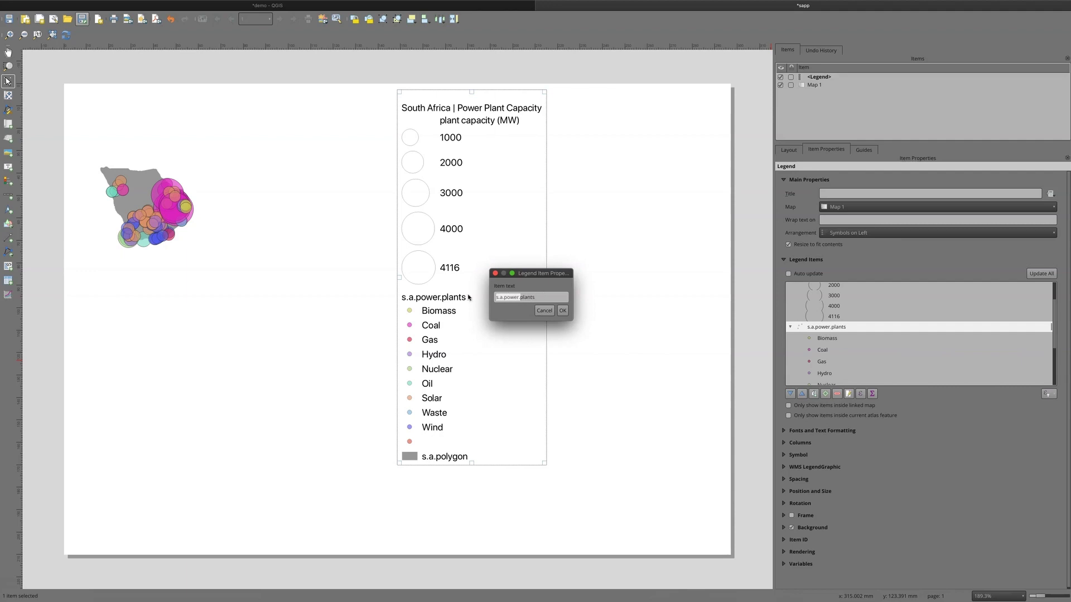
key(ctrl+a)
text(plant fuel type)
click(562, 310)
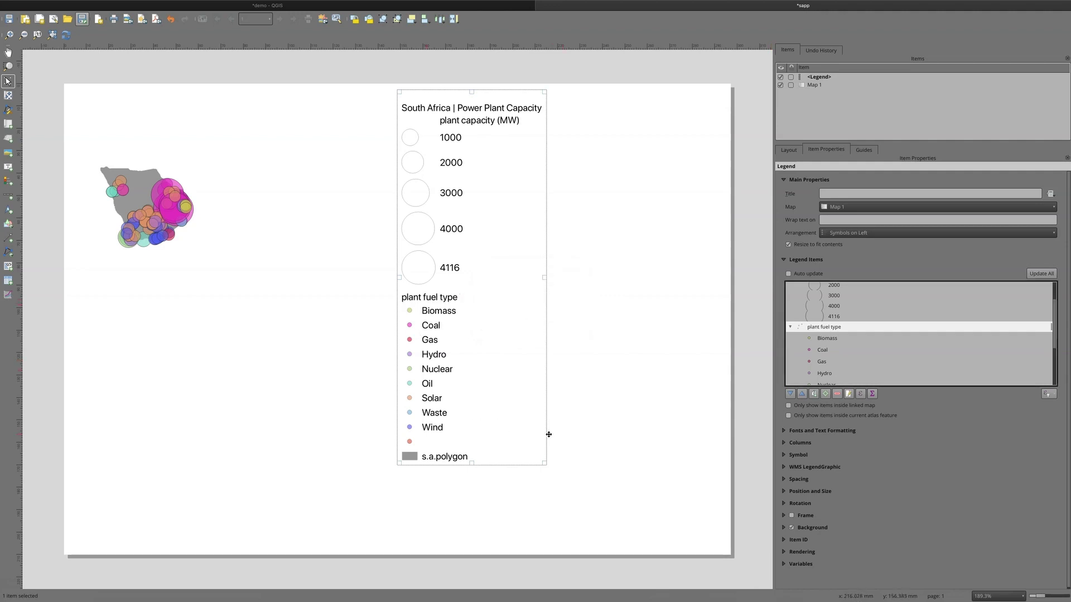
Step: Rename the s.a.polygon legend entry to 'South Africa'
scroll(854, 363, down, 4)
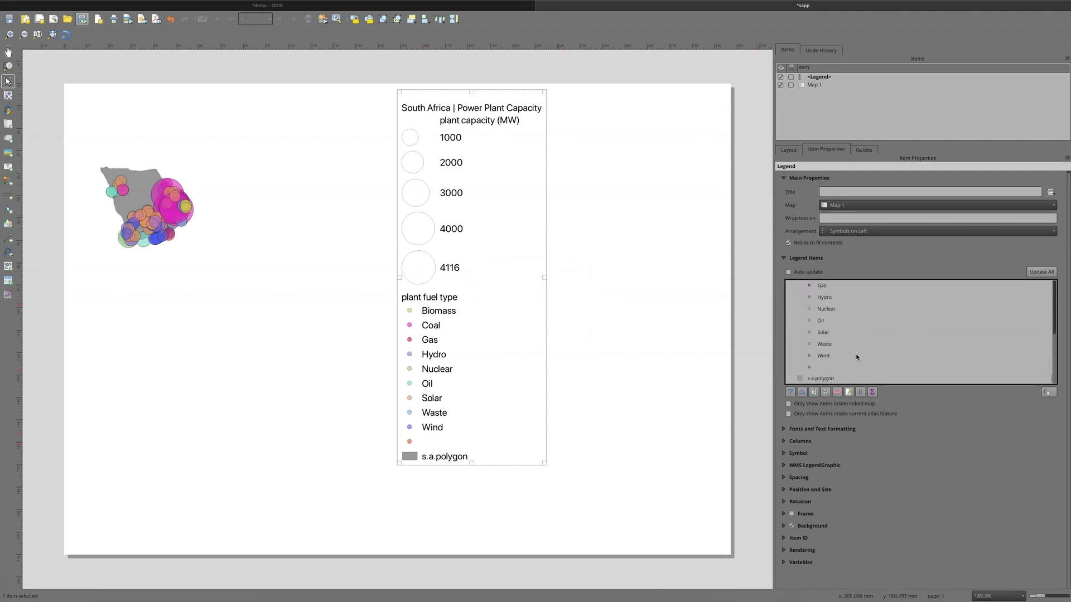
click(818, 379)
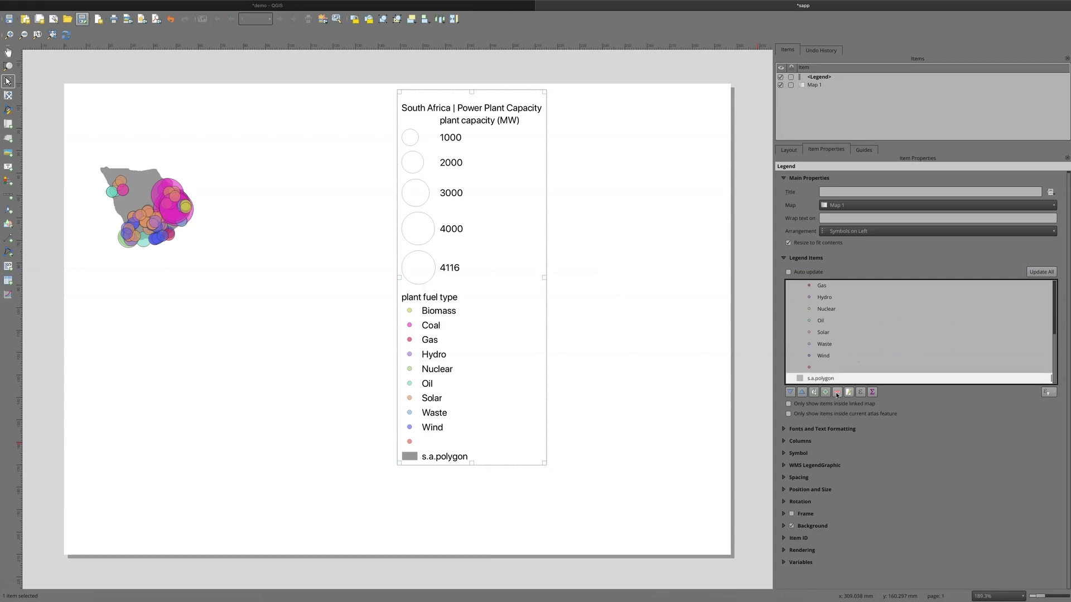
double_click(819, 380)
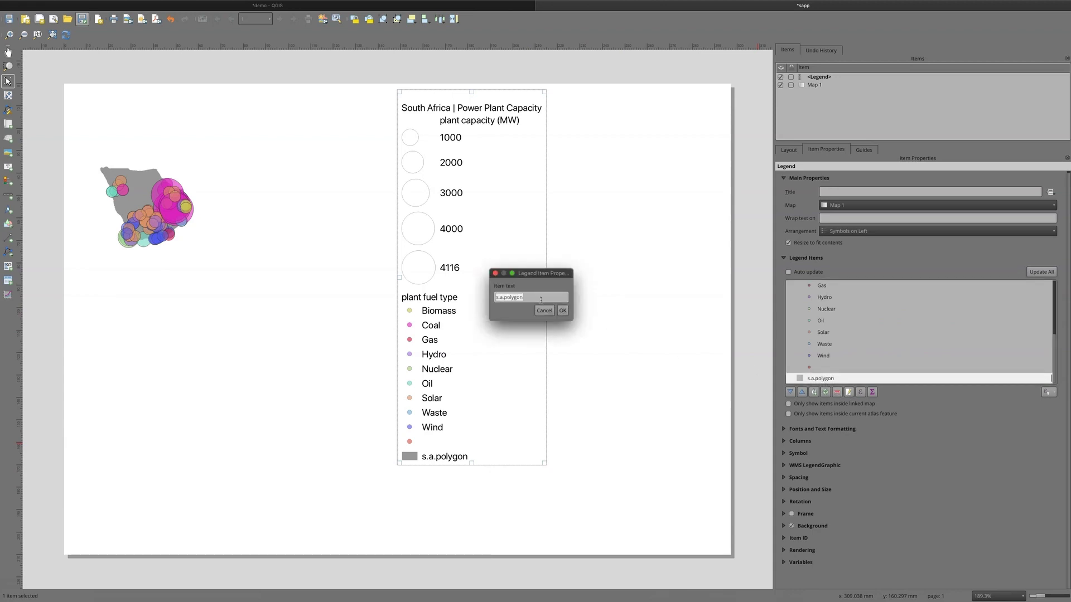
drag(523, 306, 579, 303)
text(South Africa)
key(Return)
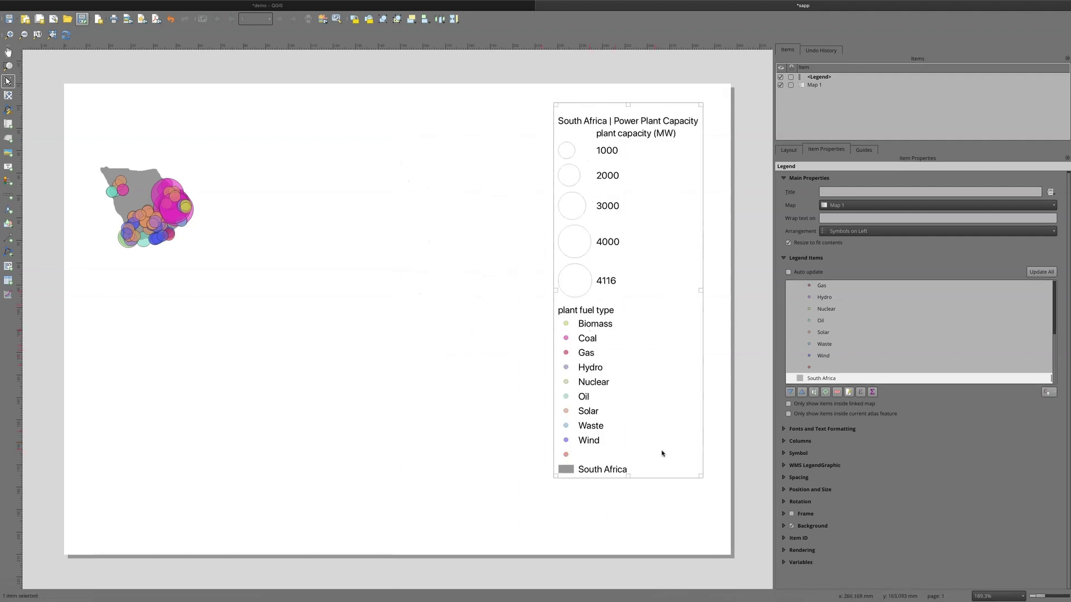
Step: Shrink the legend frame slightly from its lower edge
drag(700, 476, 679, 470)
click(483, 453)
click(590, 419)
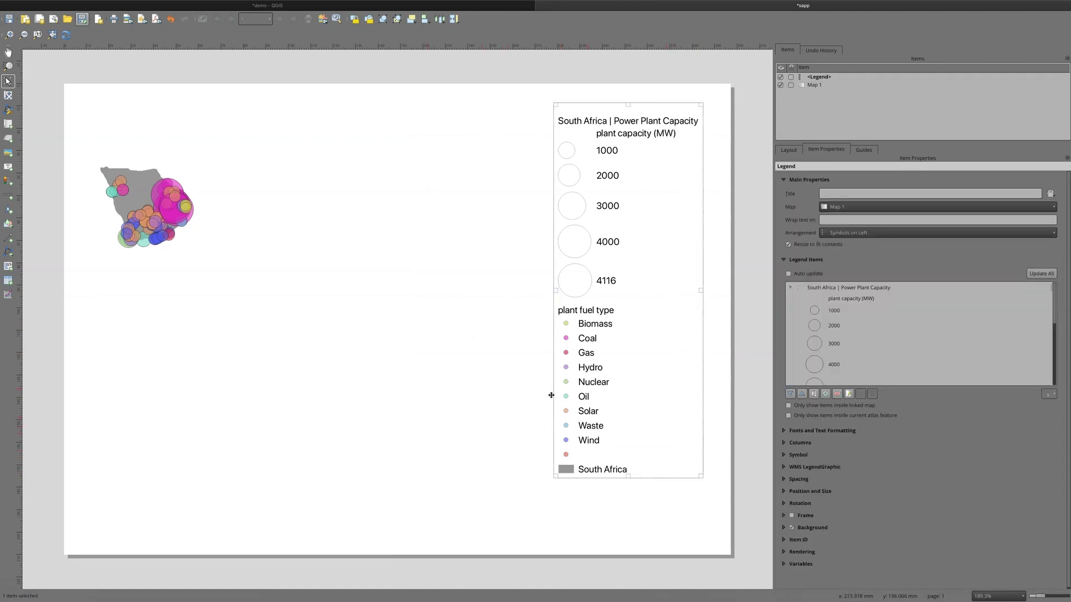
Step: Move the map item right and down toward the page centre, then reselect the legend
click(188, 224)
drag(174, 216, 272, 233)
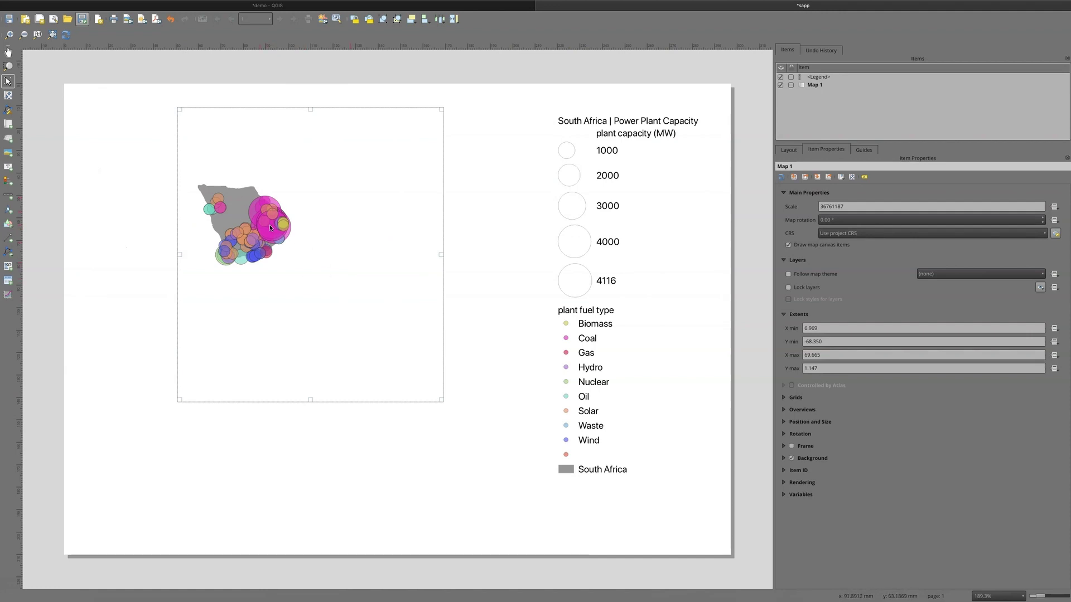
click(621, 267)
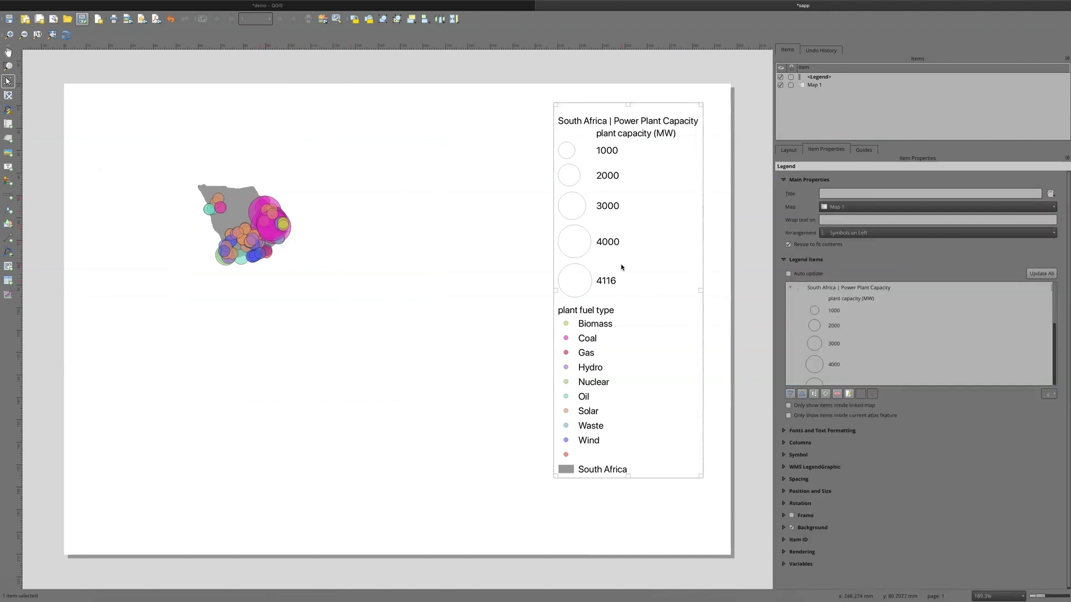